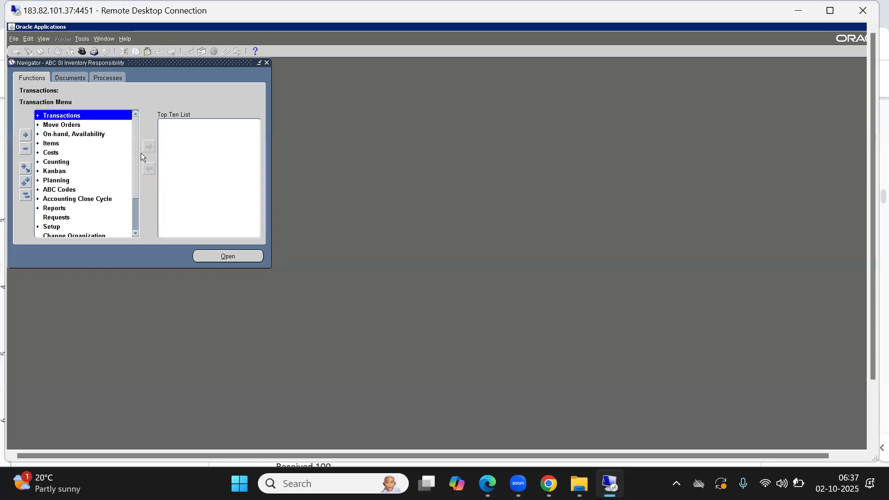
- Open the Subinventories setup form found under the Organizations setup functions
key(s)
key(Return)
key(Down)
key(Down)
key(Down)
key(Down)
key(Down)
key(Down)
key(Up)
key(Up)
key(Down)
key(Return)
key(Down)
key(Down)
key(Down)
key(Down)
key(Down)
key(Down)
key(Down)
key(Down)
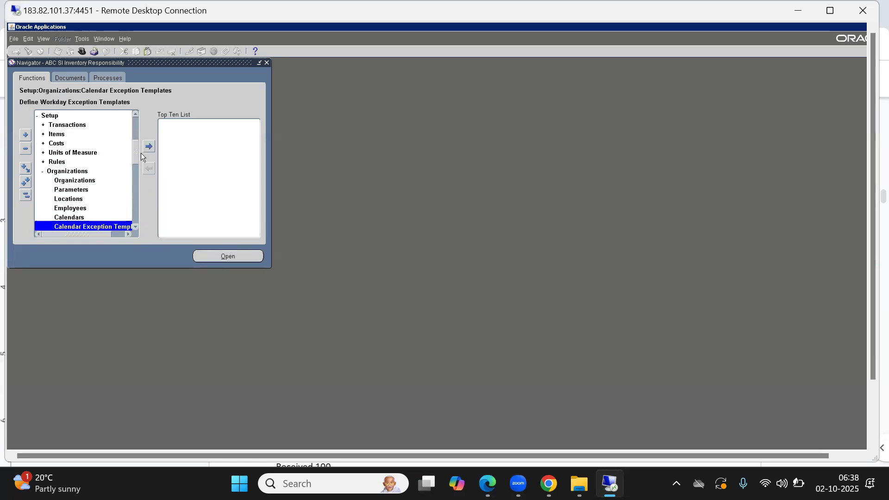
key(Up)
key(Up)
key(Return)
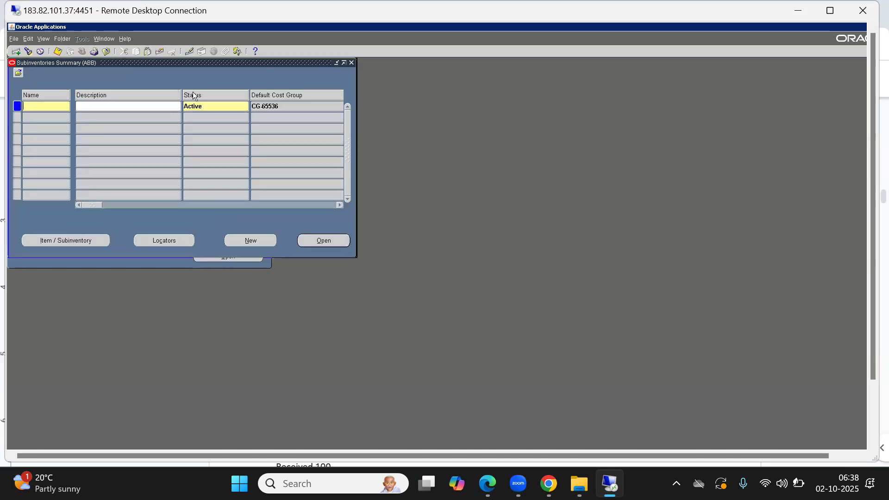
- Start a new subinventory record and name it ABC RM SUB
click(319, 268)
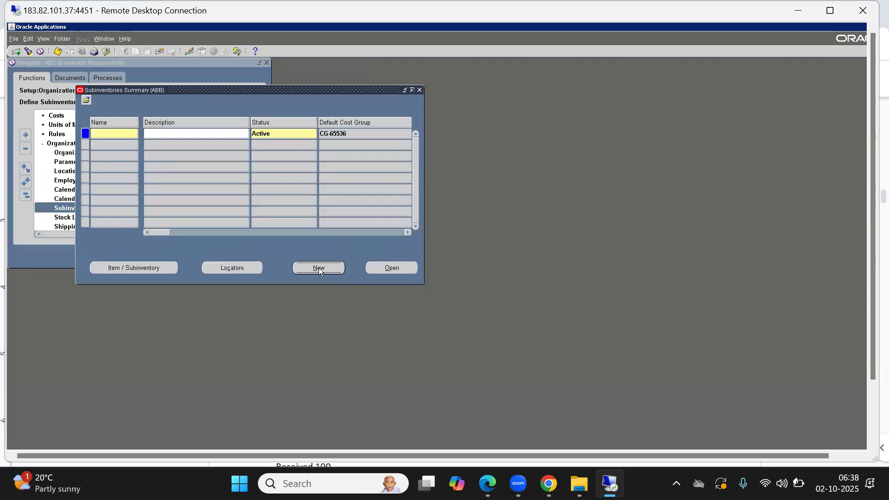
drag(123, 73, 253, 96)
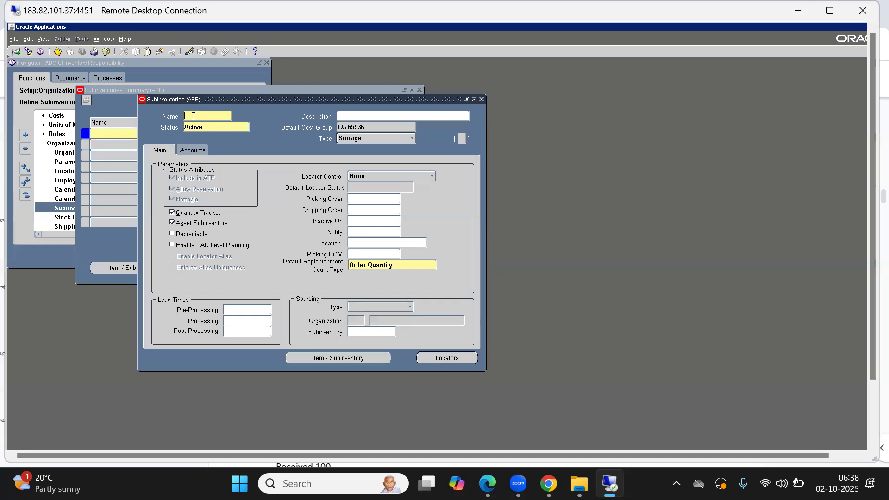
text(ABC S)
key(BackSpace)
text(RAW MT)
key(BackSpace)
text(T)
key(BackSpace)
key(BackSpace)
key(BackSpace)
text(M)
text(ATE)
key(BackSpace)
key(BackSpace)
key(BackSpace)
key(BackSpace)
key(BackSpace)
text(RM SUB)
- Copy the new subinventory's name into its description
drag(224, 116, 131, 111)
key(ctrl+c)
key(Tab)
key(ctrl+v)
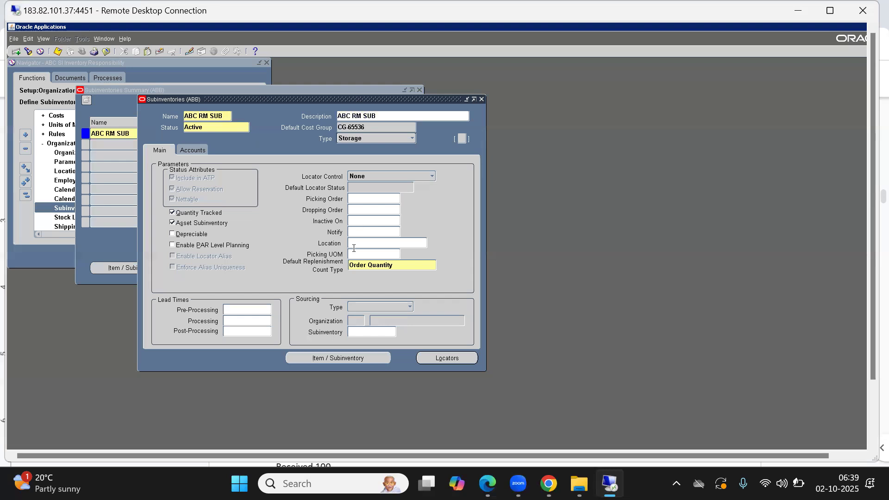
- Display the accounts of the ABC RM SUB subinventory and save the record
click(191, 149)
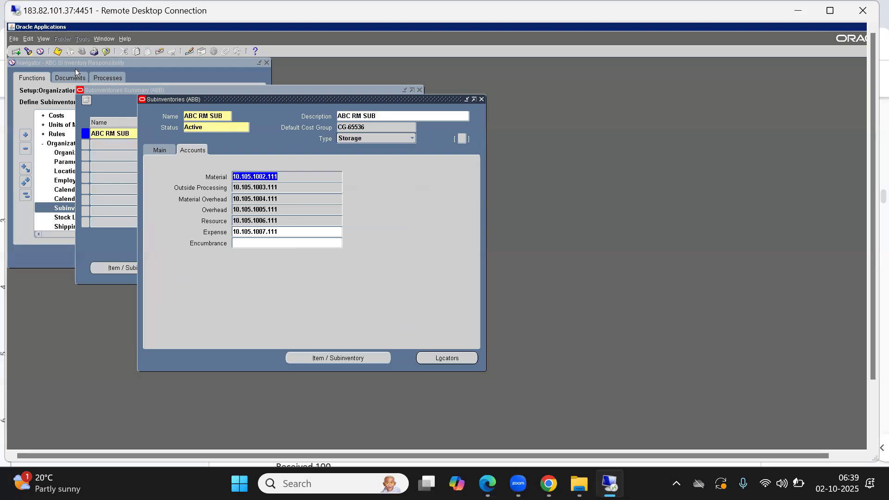
click(57, 52)
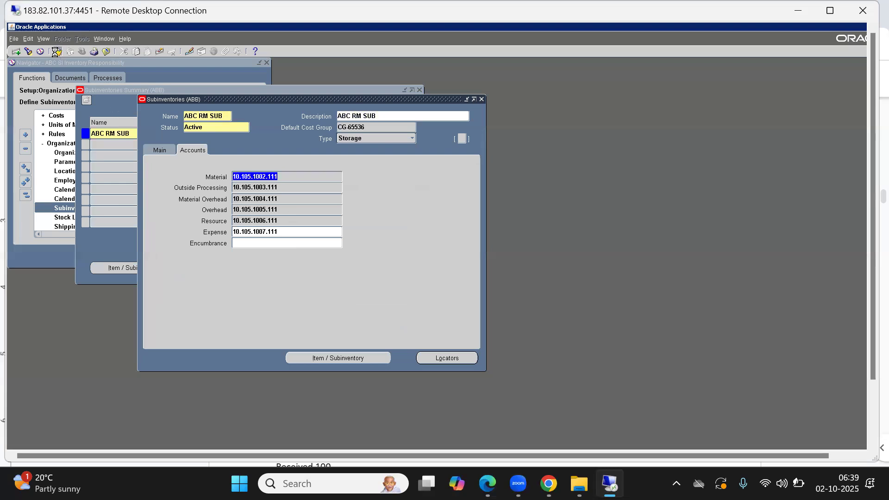
click(205, 120)
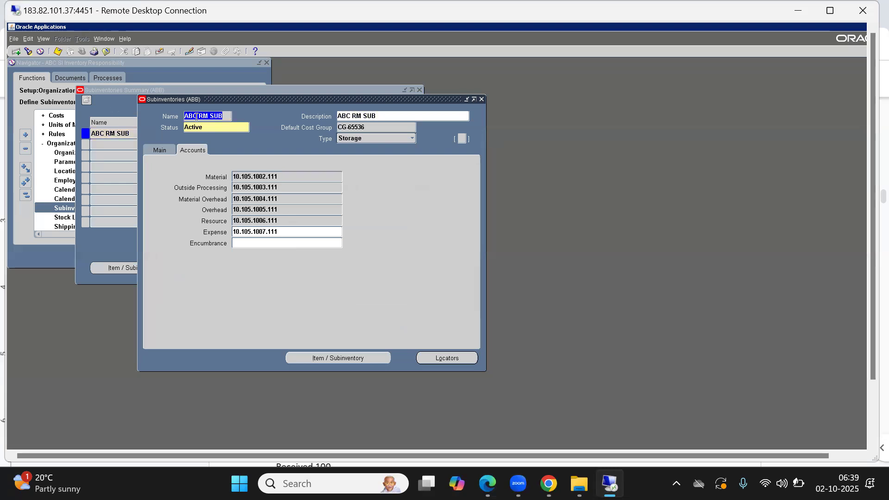
- Add another subinventory named ABB FG SUB with the description ABB Finished Goods Sub-Inventory
click(16, 52)
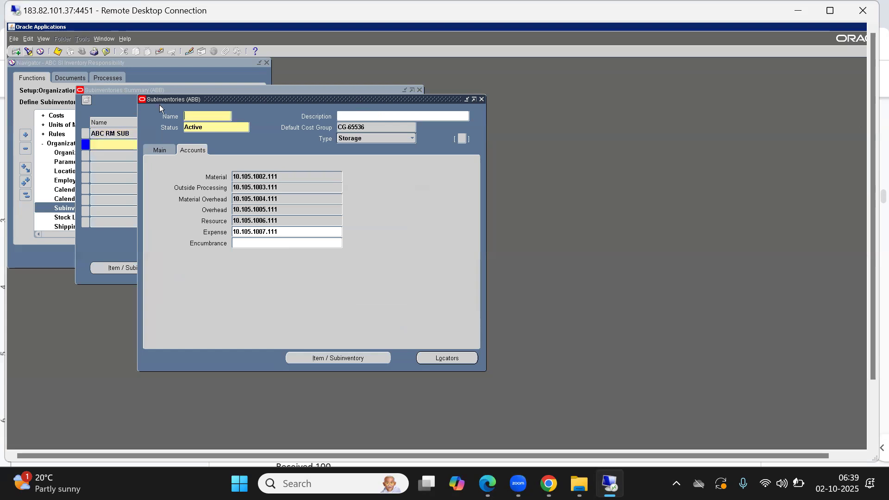
text(ABC FG)
key(BackSpace)
text(B FG)
text(SUB)
key(Tab)
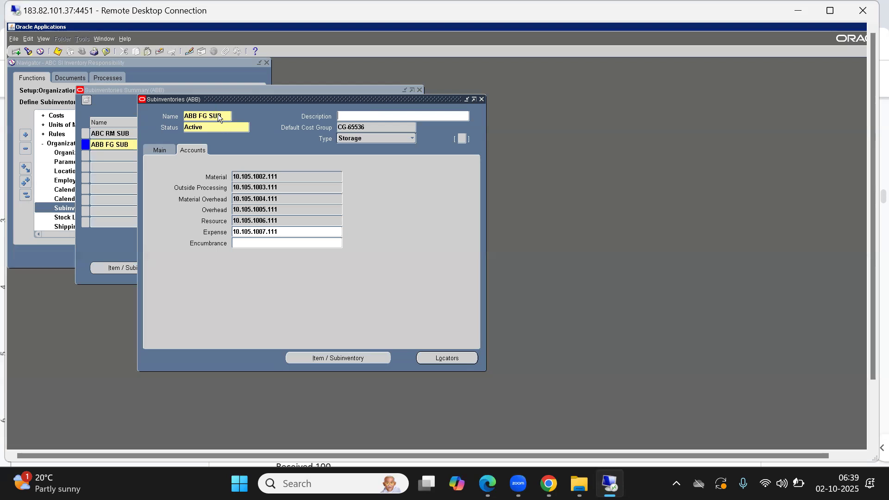
text(ABB Finished Goods Sub-Inventory)
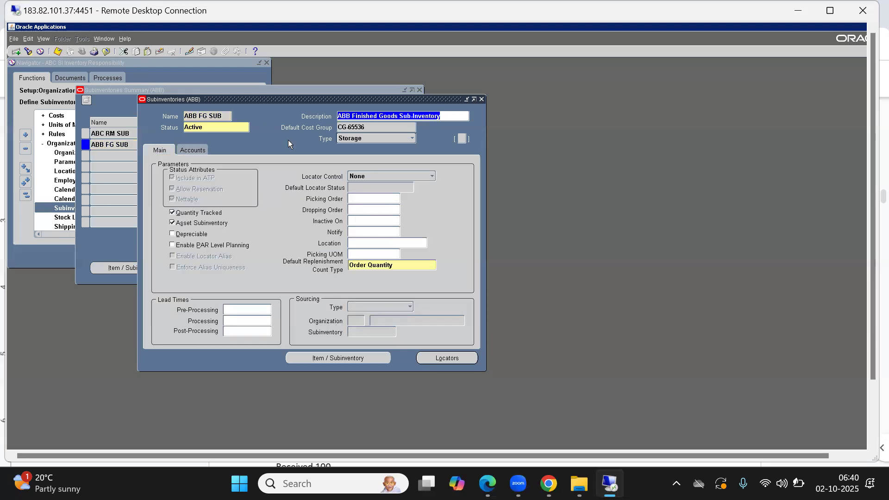
- Close the subinventory entry windows and review the organization's saved subinventories in a freshly queried summary list
click(481, 99)
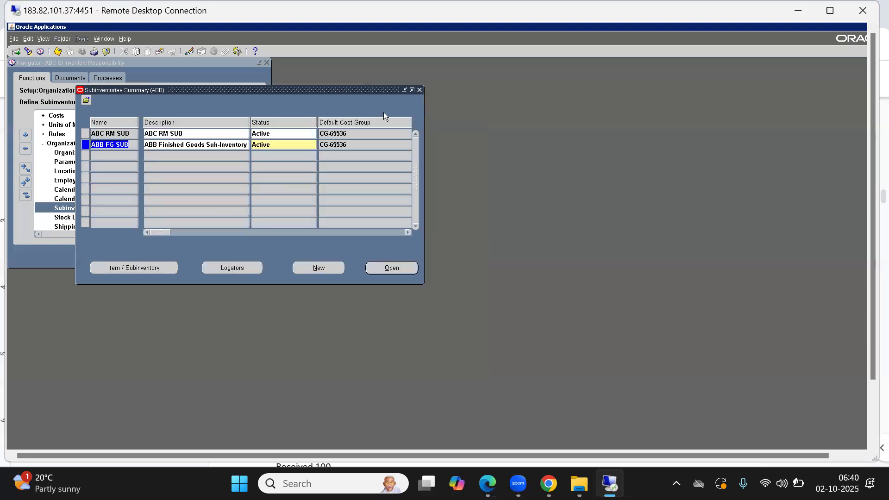
click(421, 90)
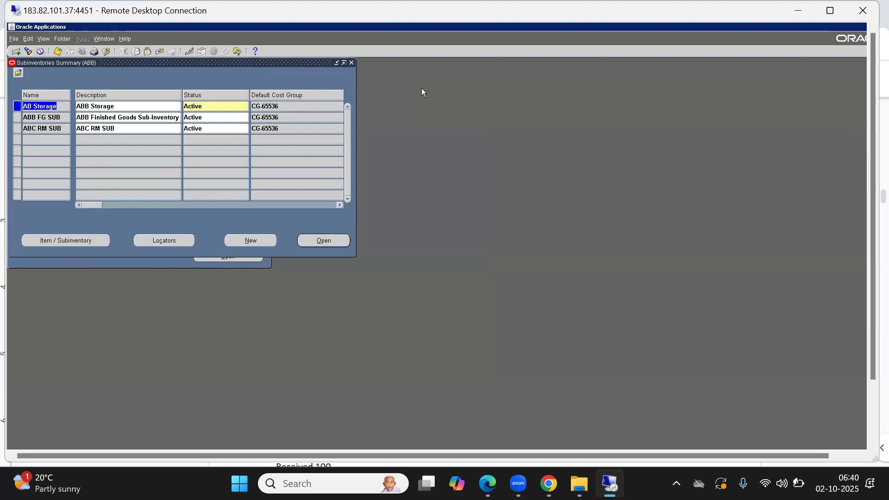
click(43, 106)
click(40, 132)
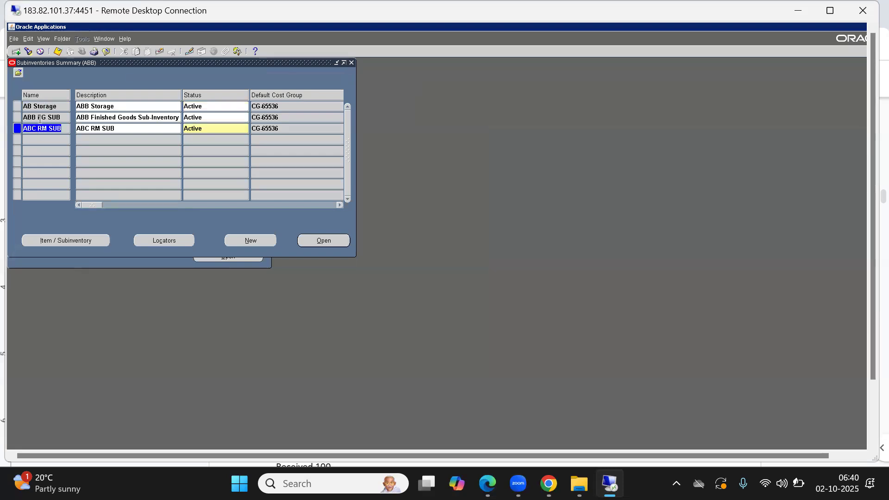
click(40, 117)
- Close the subinventories summary and collapse all entries in the Navigator
key(alt+f)
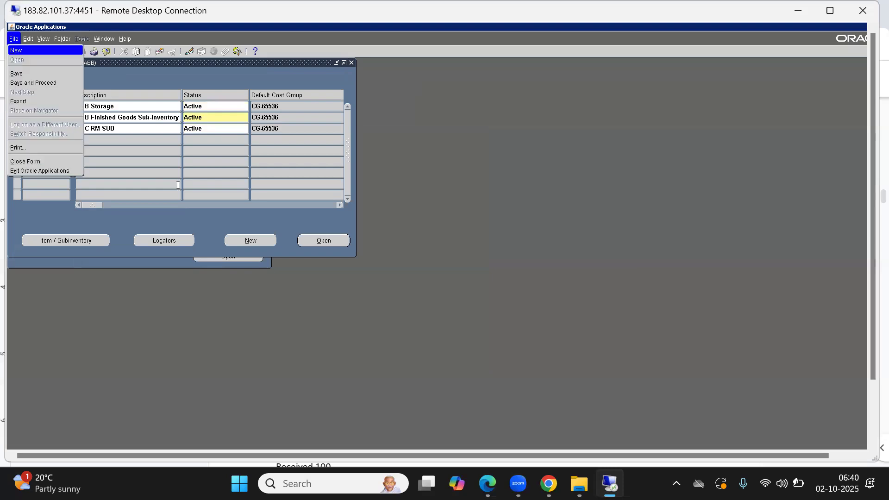
key(c)
click(25, 196)
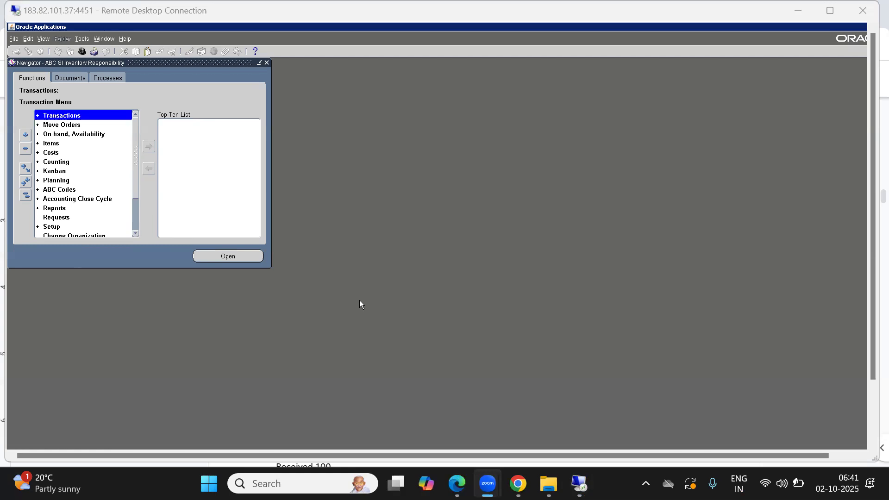
- Switch to Chrome and search Google in a new tab for "images of sub-inventory in the Inventory organization"
key(alt+Tab)
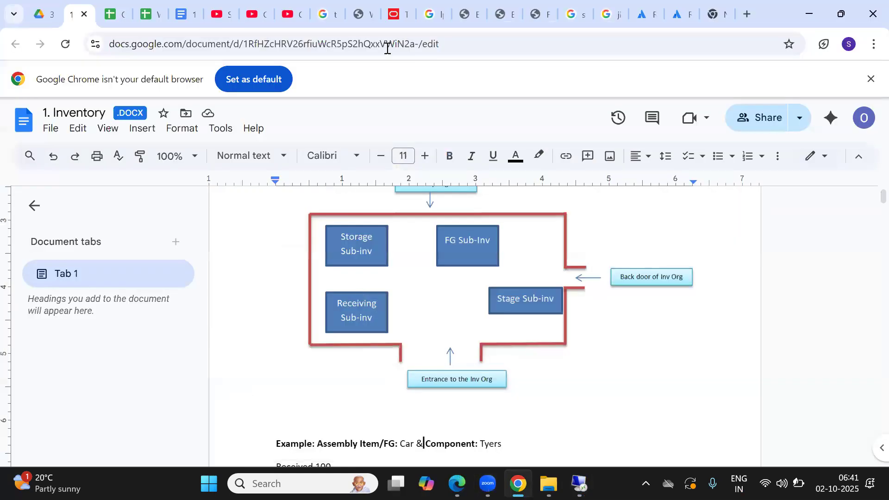
click(751, 8)
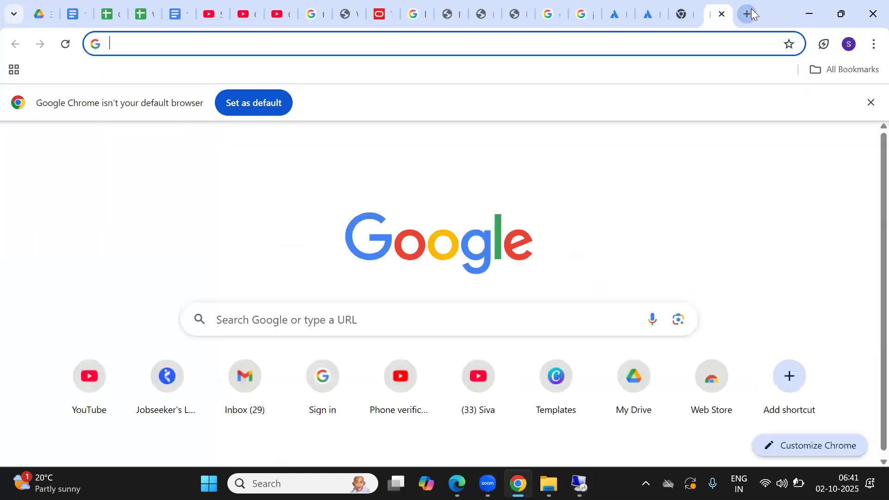
text(sub-i)
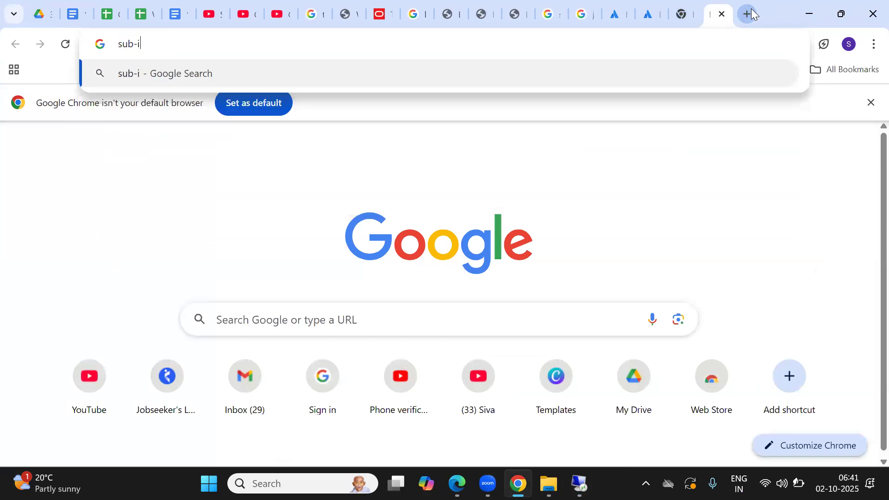
text(nventory n)
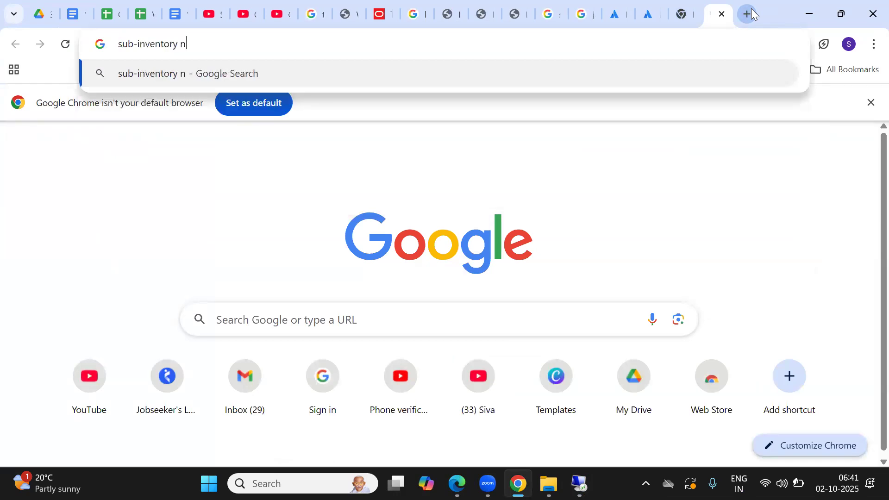
key(BackSpace)
text(in )
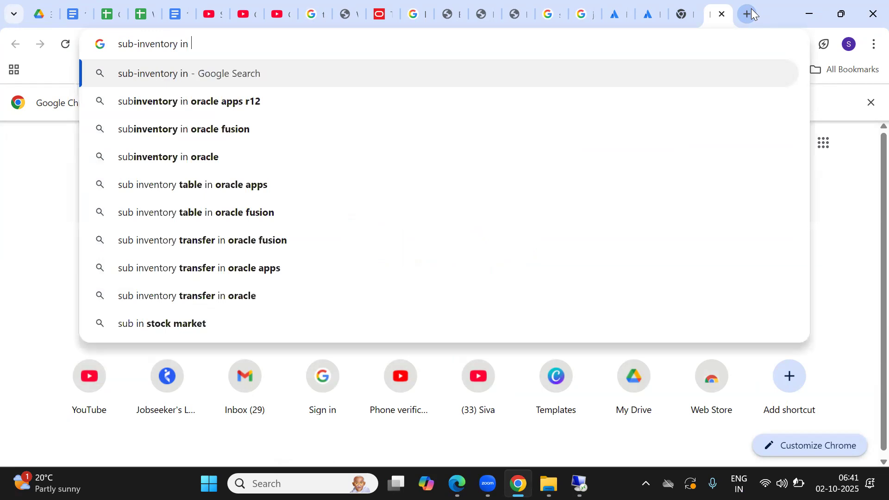
text(the I)
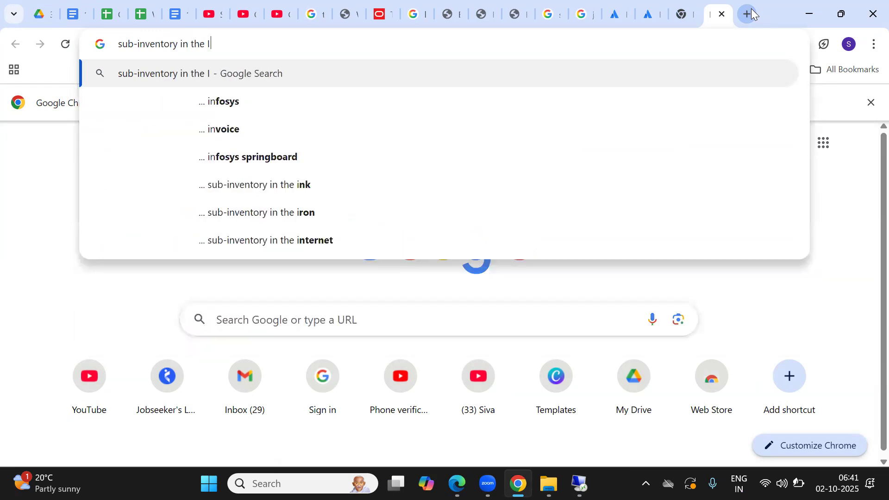
text(nventory oran)
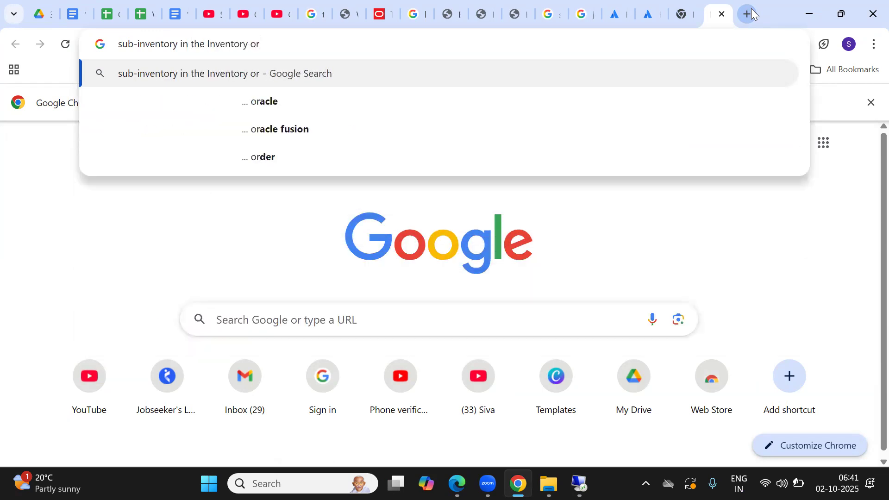
key(BackSpace)
key(BackSpace)
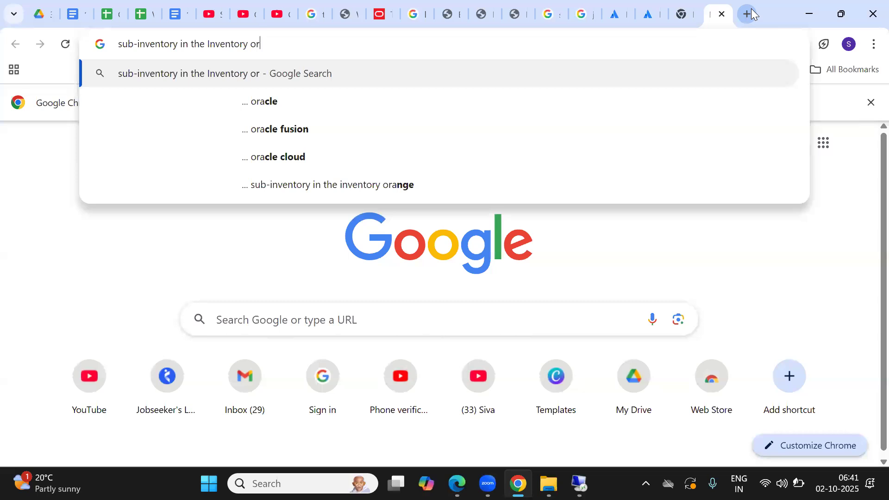
text(ganization)
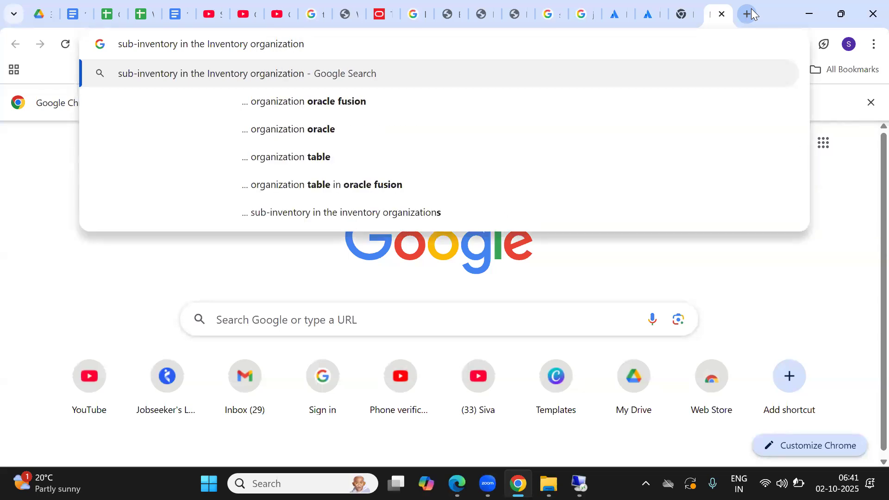
key(BackSpace)
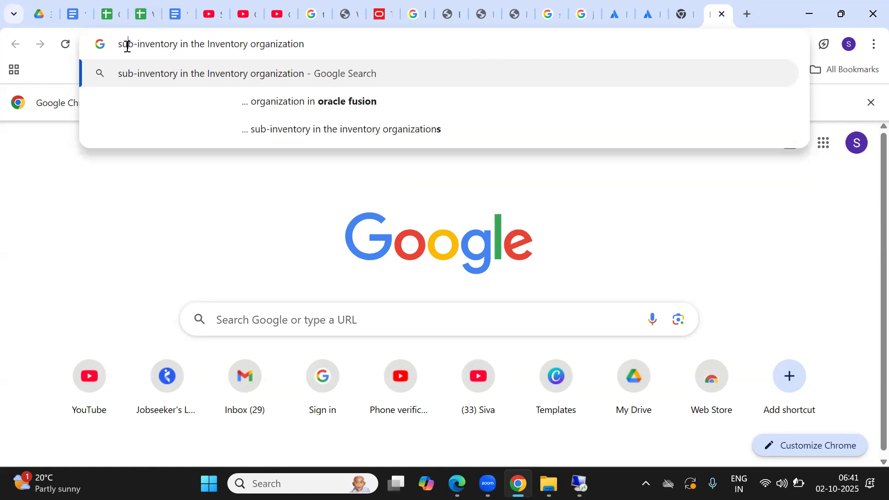
text(images o)
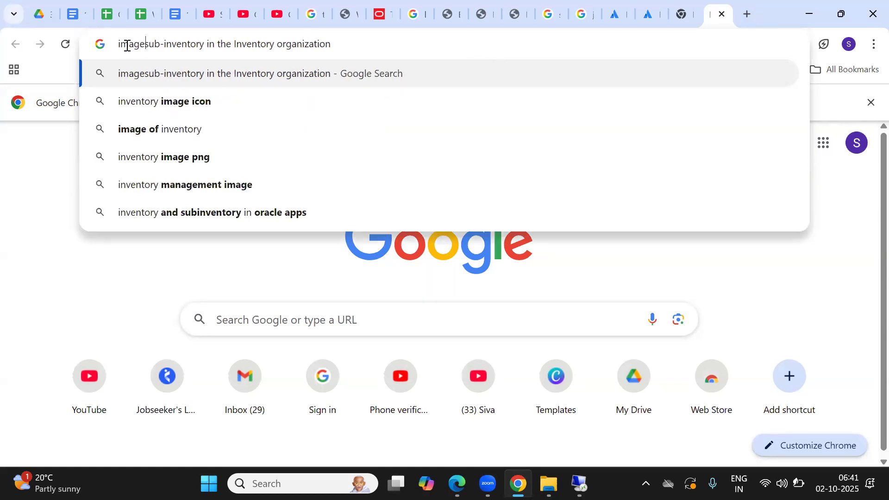
text(f)
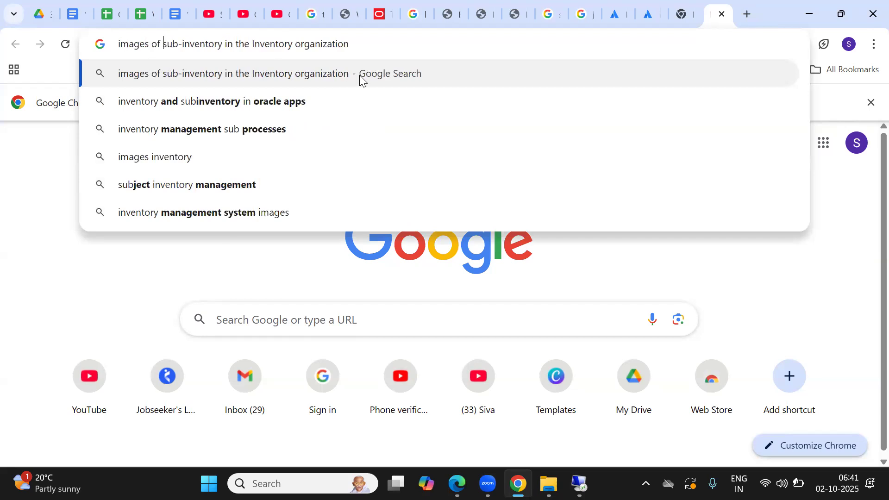
click(365, 44)
key(Return)
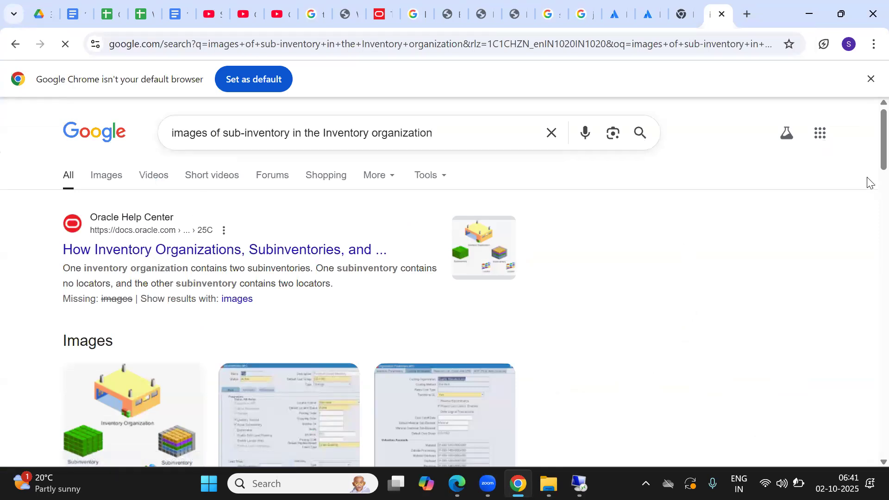
- Show the image results for the search and examine the pictures of subinventory and inventory organization structures
scroll(869, 176, down, 5)
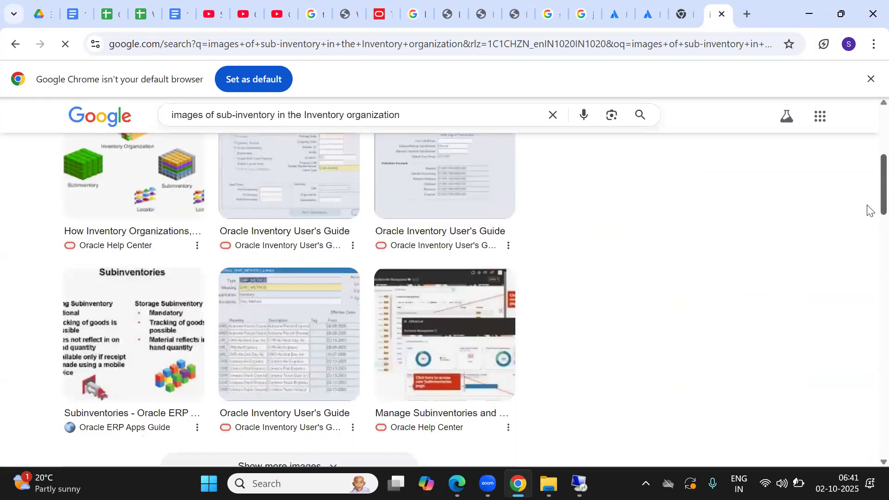
scroll(867, 185, up, 6)
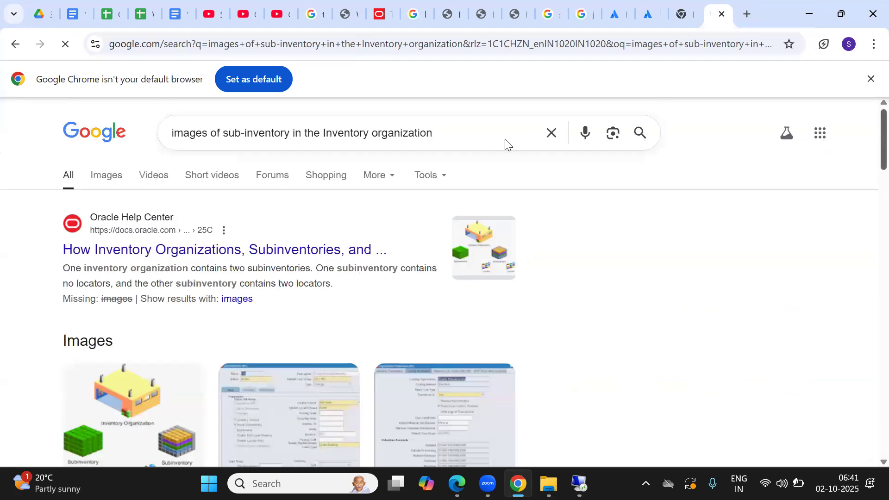
click(106, 175)
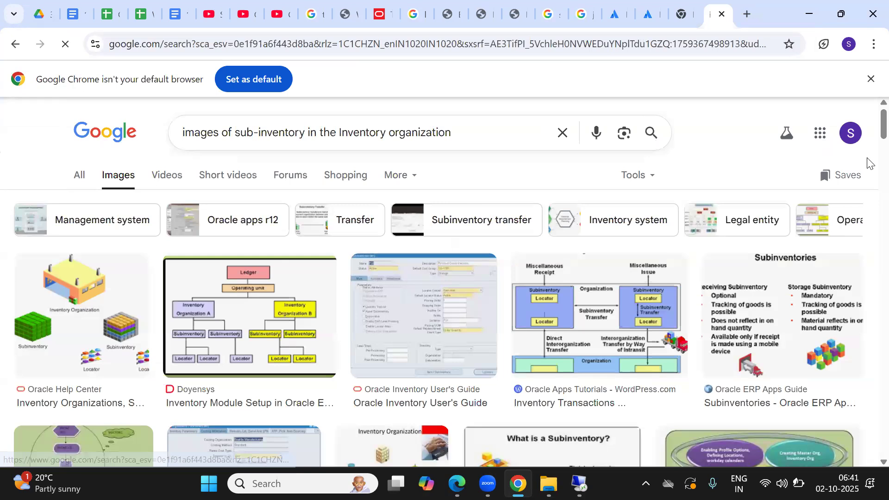
scroll(870, 175, down, 5)
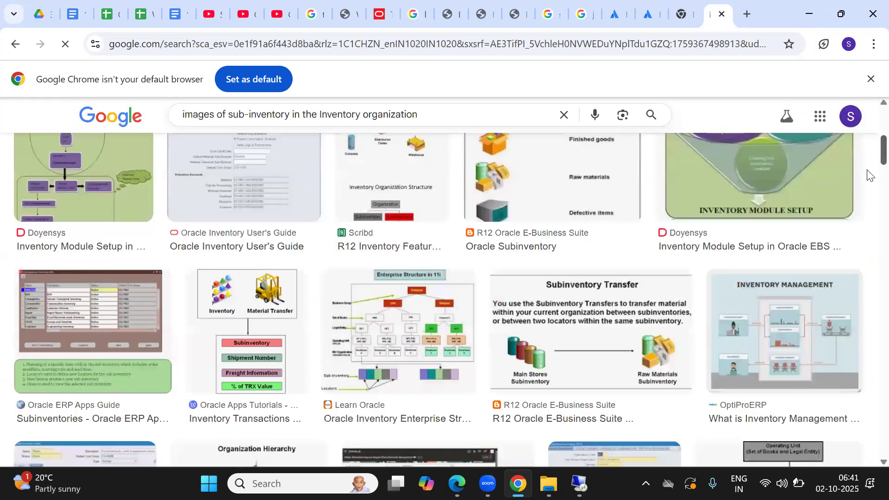
scroll(868, 175, down, 3)
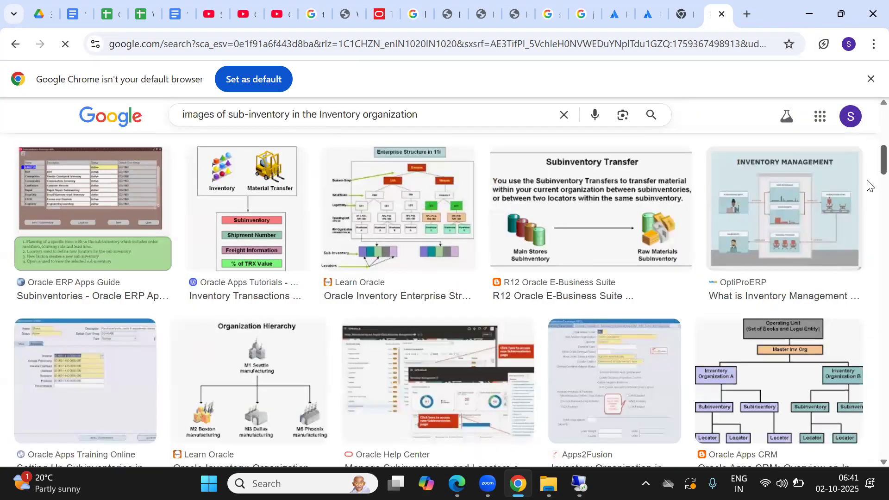
scroll(869, 183, down, 6)
scroll(868, 209, down, 6)
scroll(868, 222, down, 10)
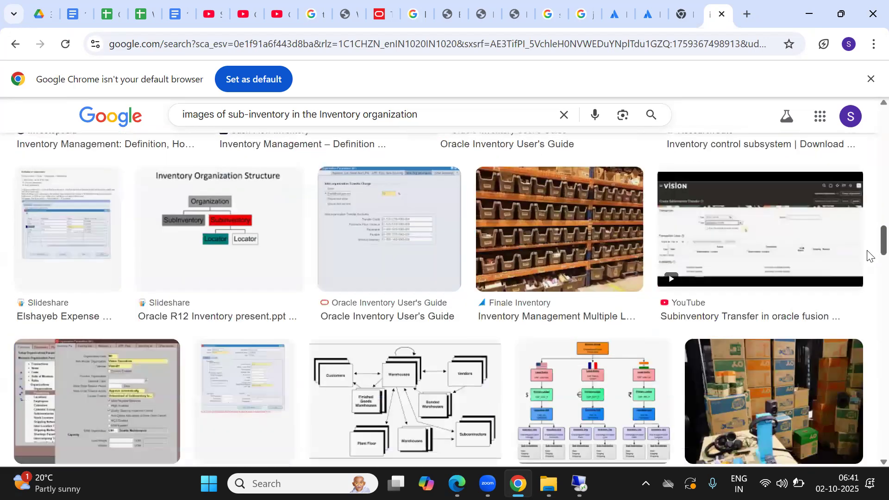
- Examine further image results for subinventories and preview the Extensiv picture of warehouse racks
scroll(868, 259, down, 6)
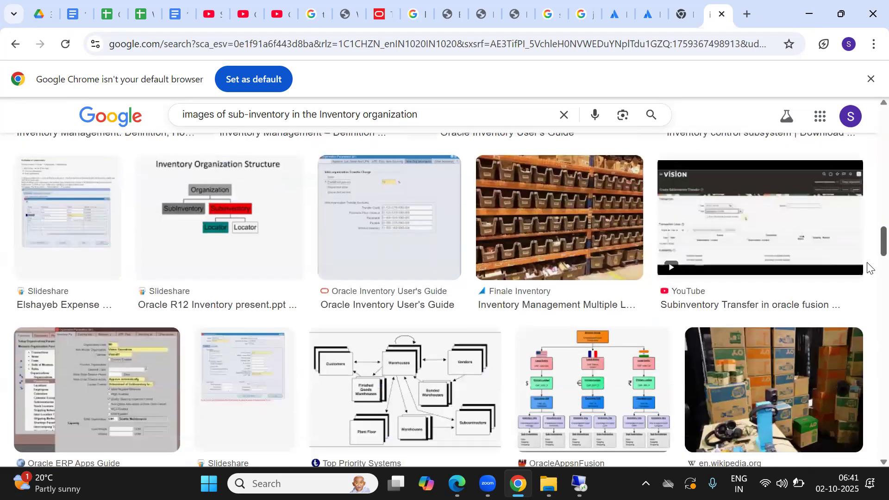
scroll(868, 255, up, 6)
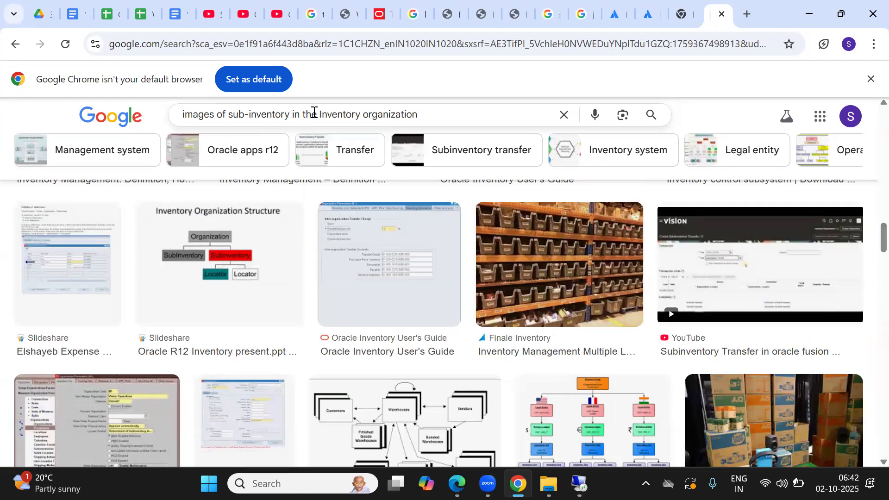
click(448, 112)
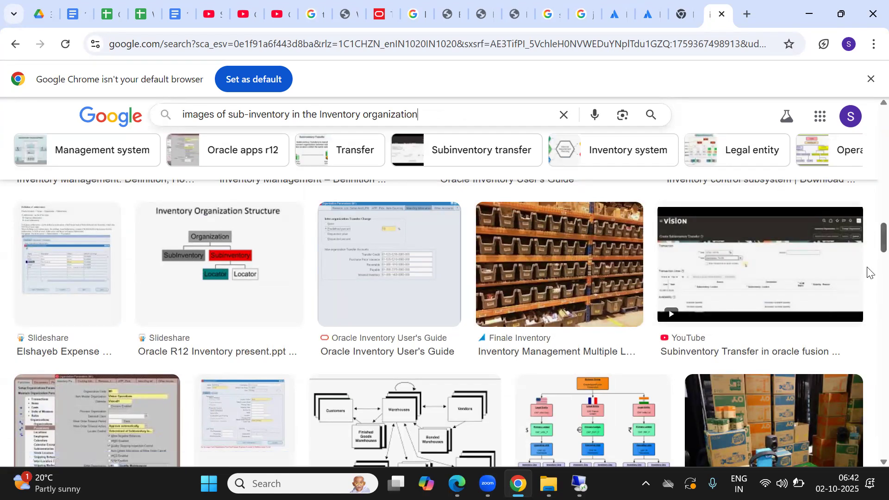
scroll(868, 278, down, 5)
scroll(870, 296, down, 10)
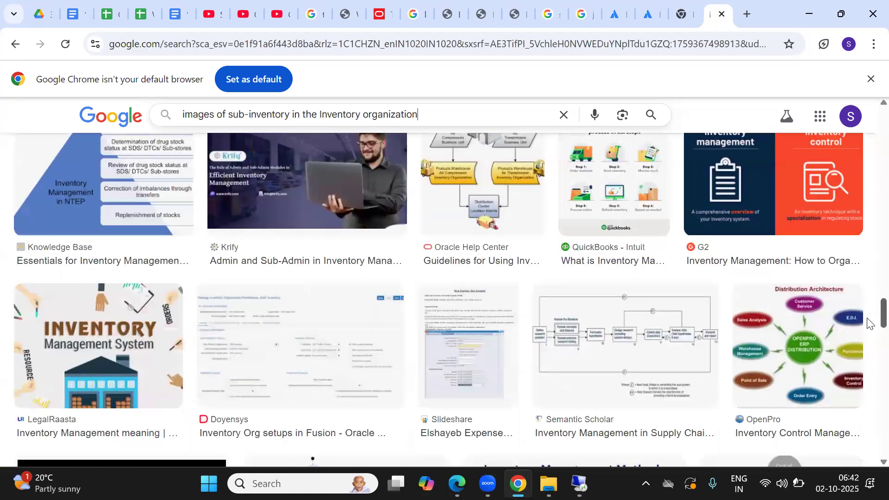
scroll(869, 337, down, 10)
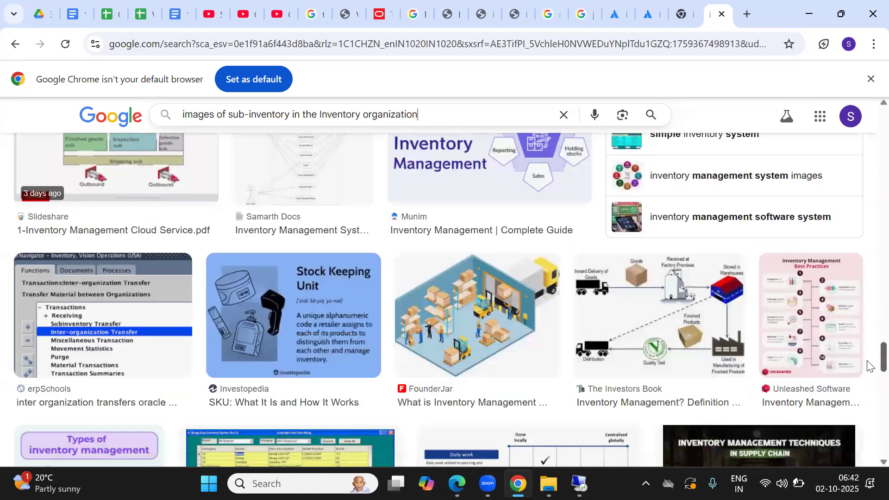
scroll(869, 374, down, 3)
scroll(870, 381, down, 2)
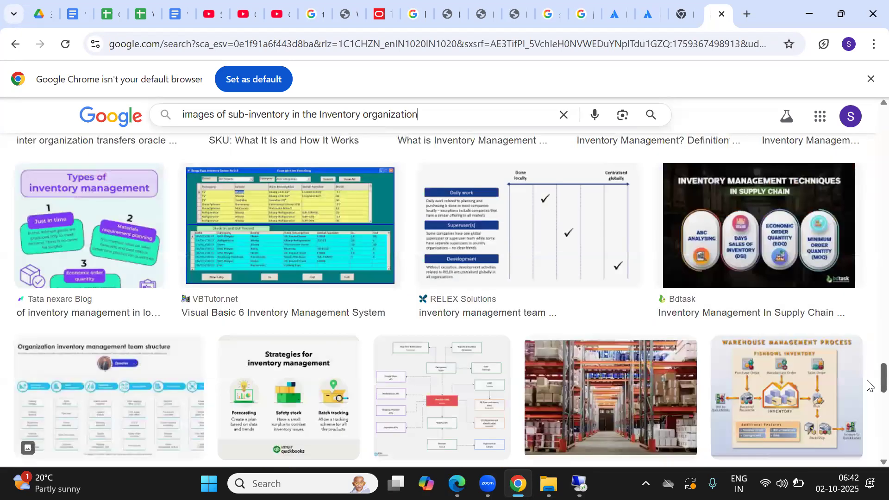
click(599, 357)
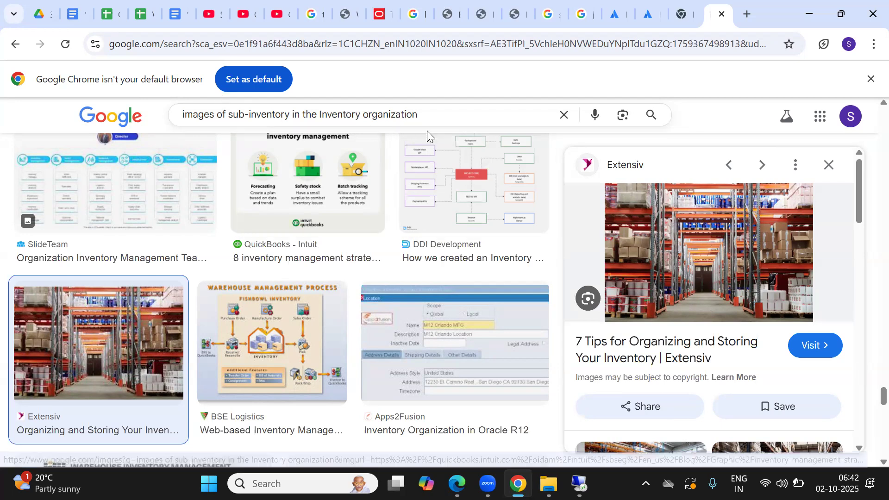
click(424, 114)
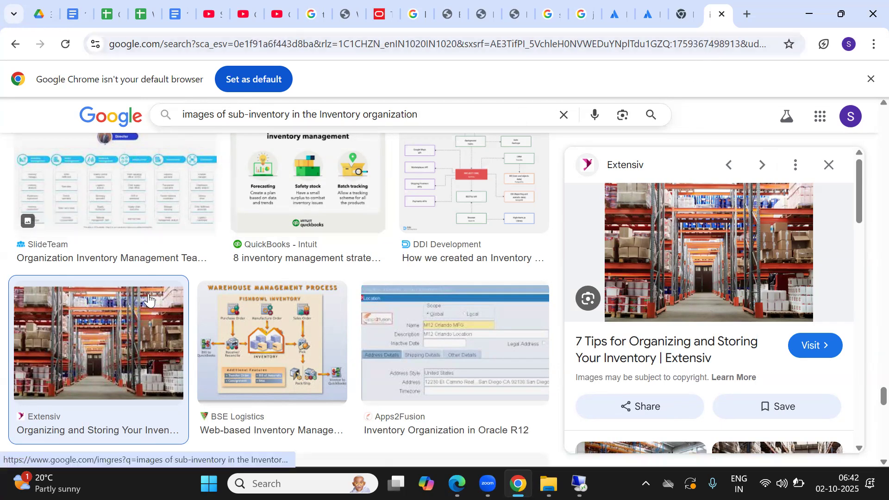
- Switch to Oracle Applications in the remote desktop session and open the Subinventory Transfer form from the Transactions functions
key(alt+Tab)
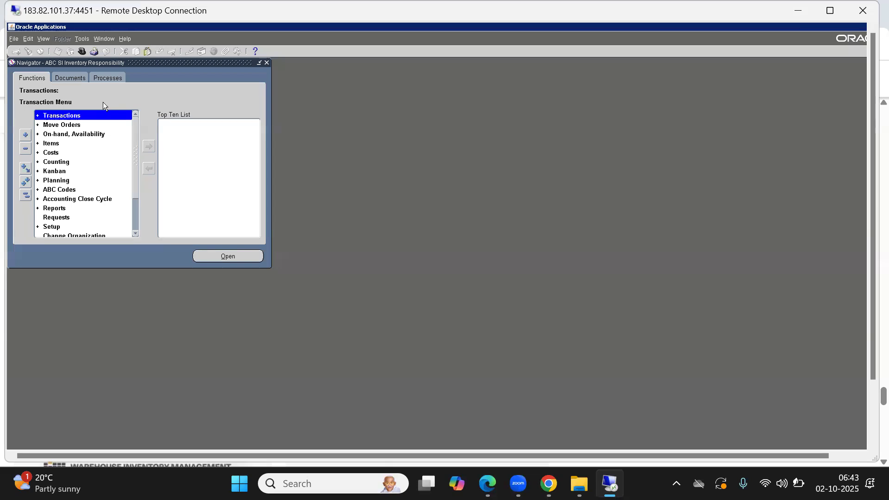
key(Return)
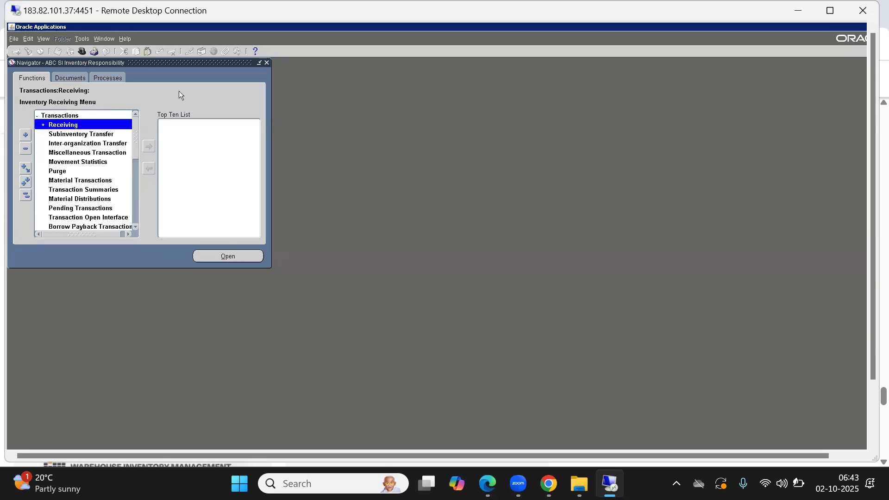
click(58, 119)
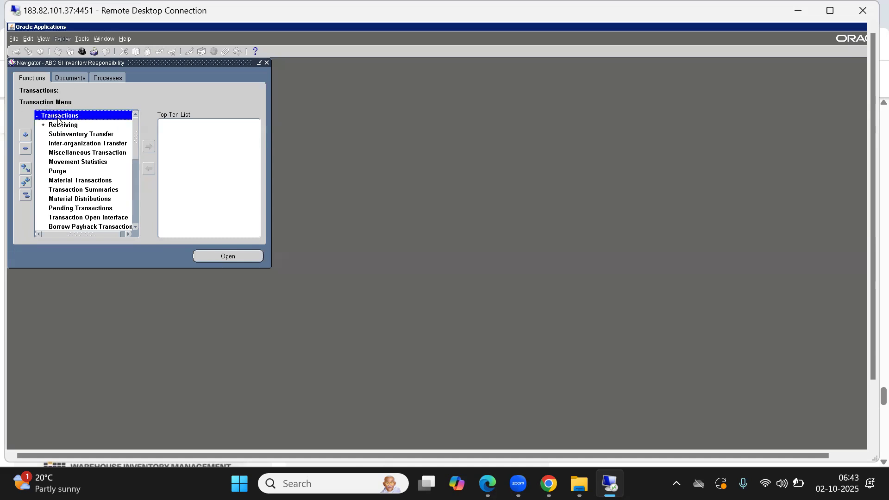
double_click(58, 119)
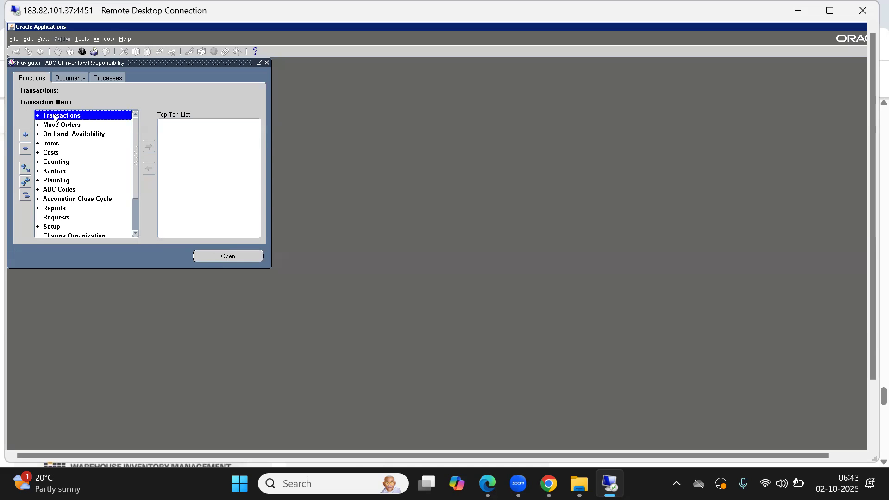
double_click(54, 116)
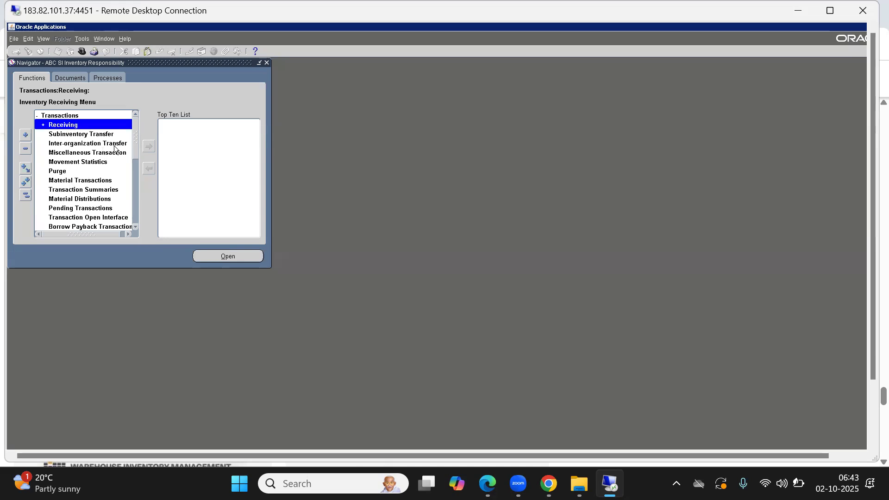
click(69, 138)
double_click(80, 134)
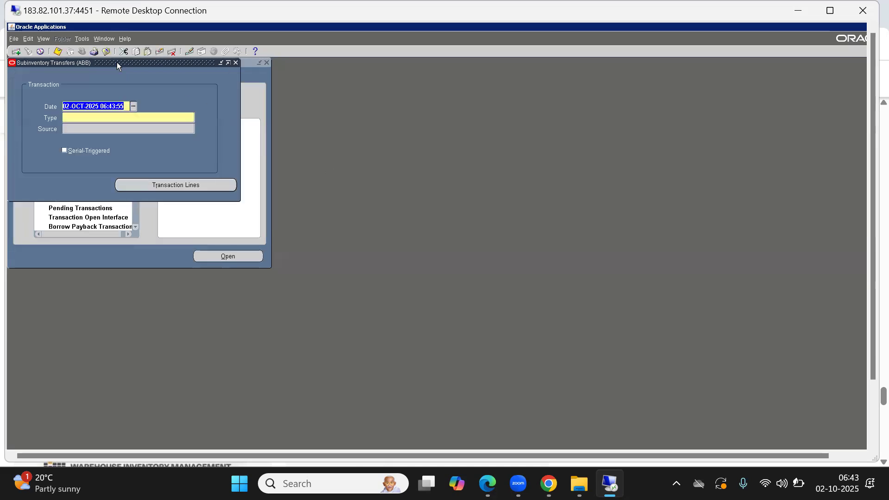
drag(110, 62, 266, 81)
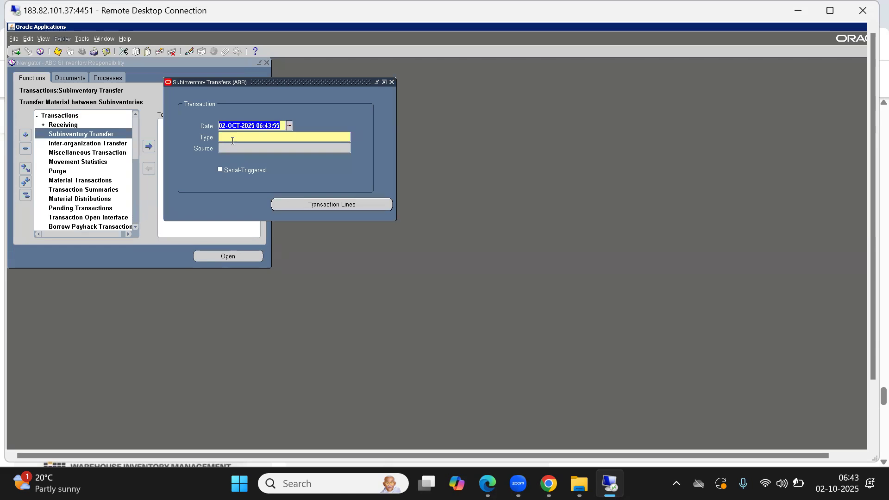
- Set the transaction type to Subinventory Transfer and open the transaction lines
click(235, 137)
text(s)
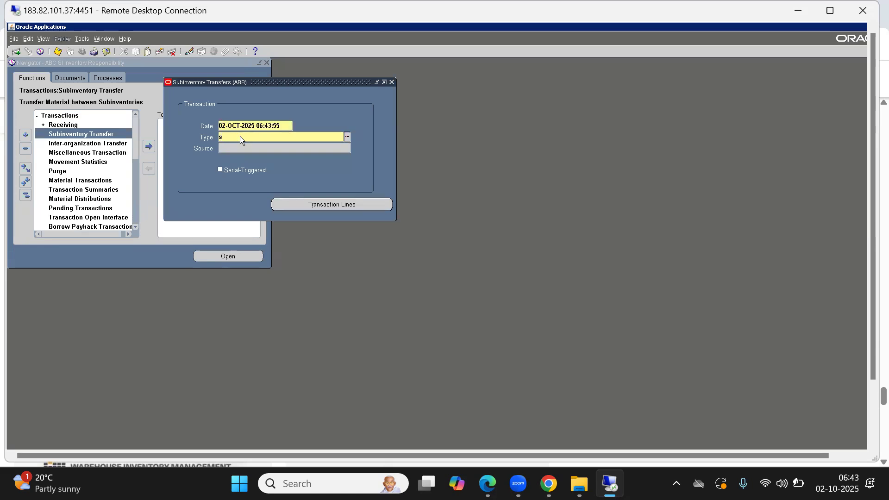
key(Tab)
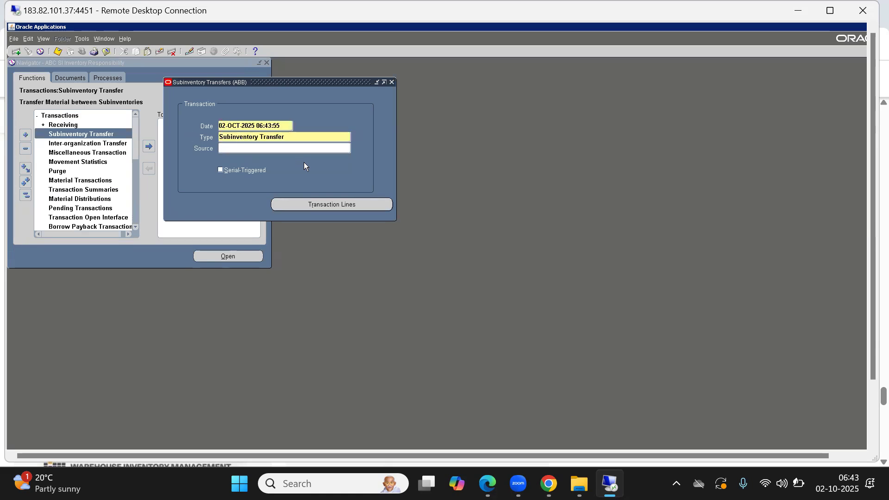
click(345, 206)
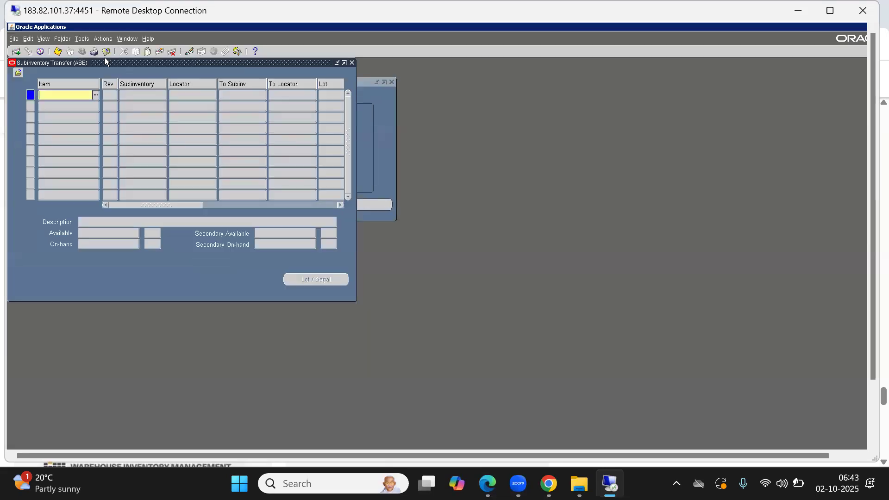
drag(106, 65, 277, 143)
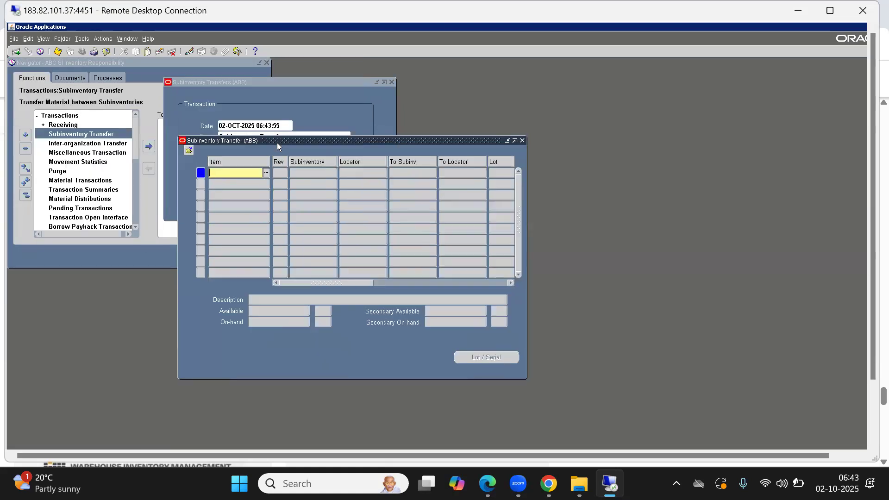
- Look up the system items and add item ABCL00033 to the first transfer line
key(ctrl+l)
text(%)
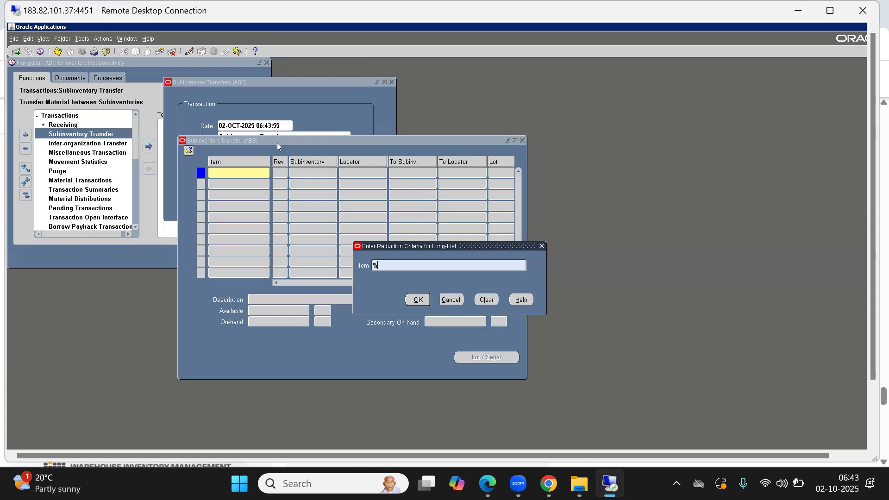
key(Return)
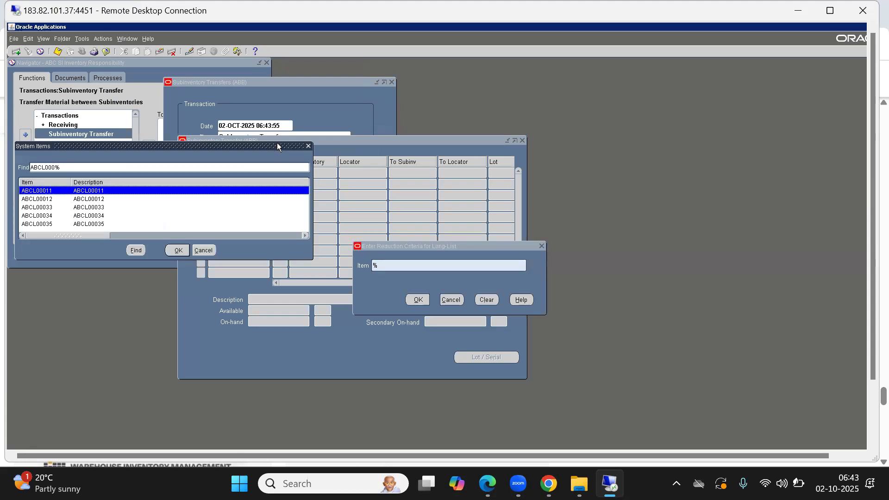
key(Down)
key(Down)
key(Return)
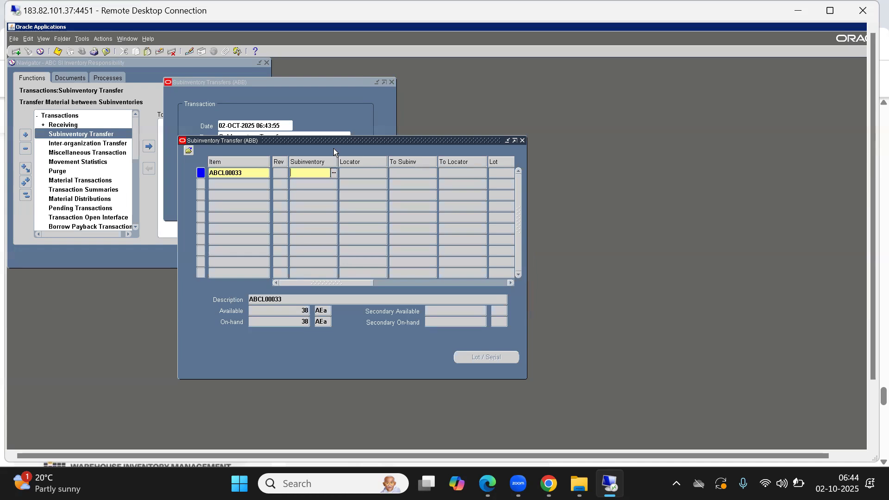
text(AB)
key(Tab)
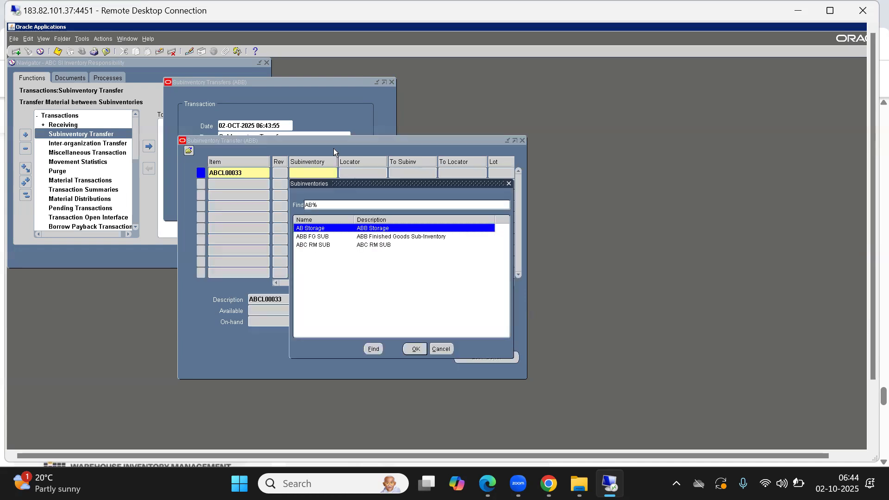
key(Down)
key(Return)
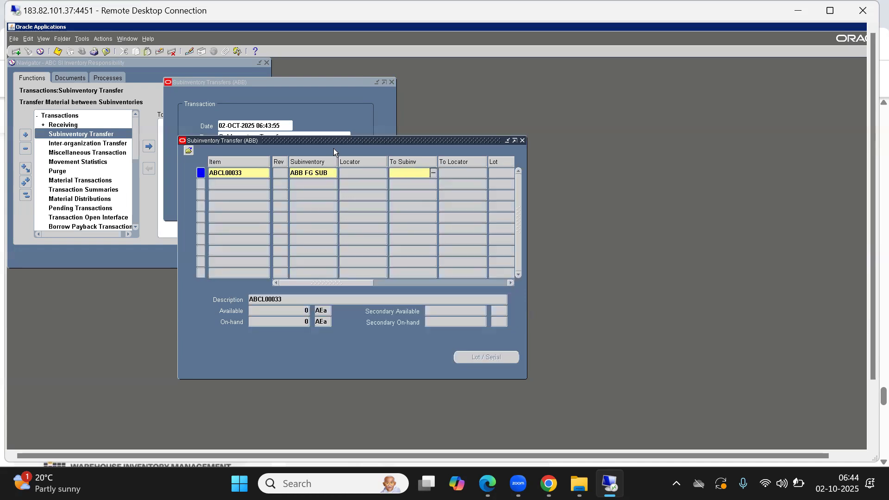
- Set the line's source subinventory to AB Storage and its destination subinventory to ABB FG SUB
key(shift+Tab)
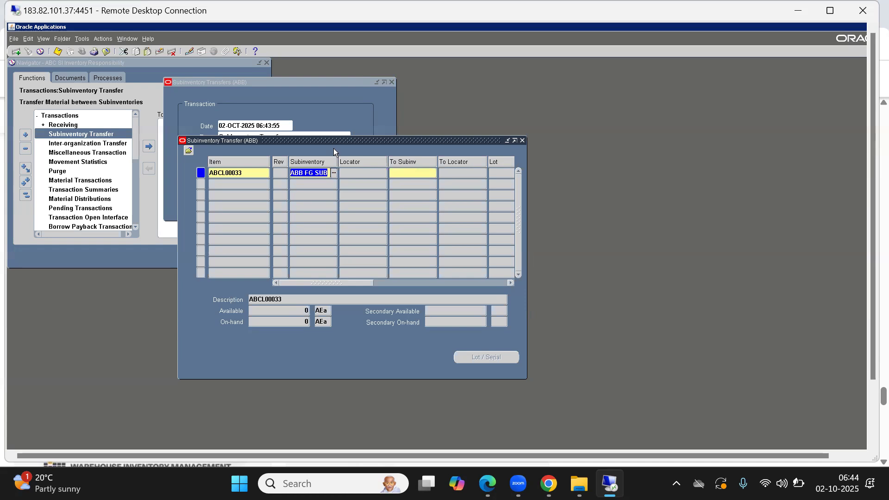
key(ctrl+l)
key(Return)
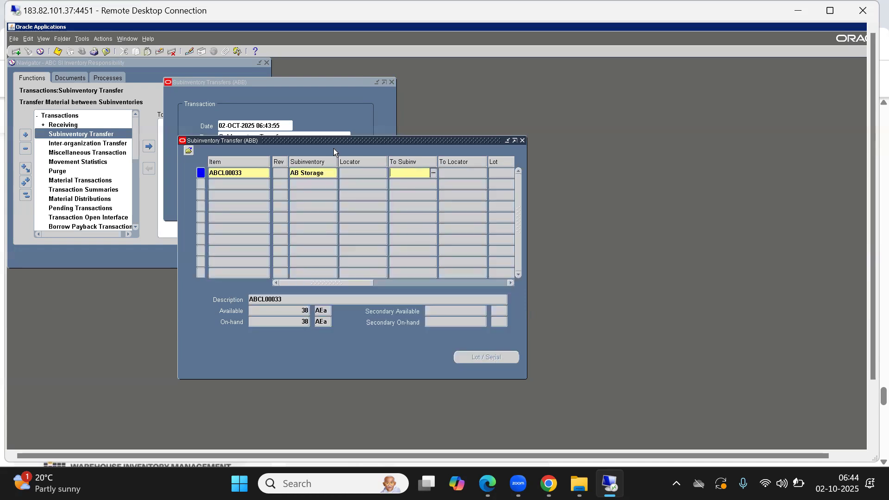
key(ctrl+l)
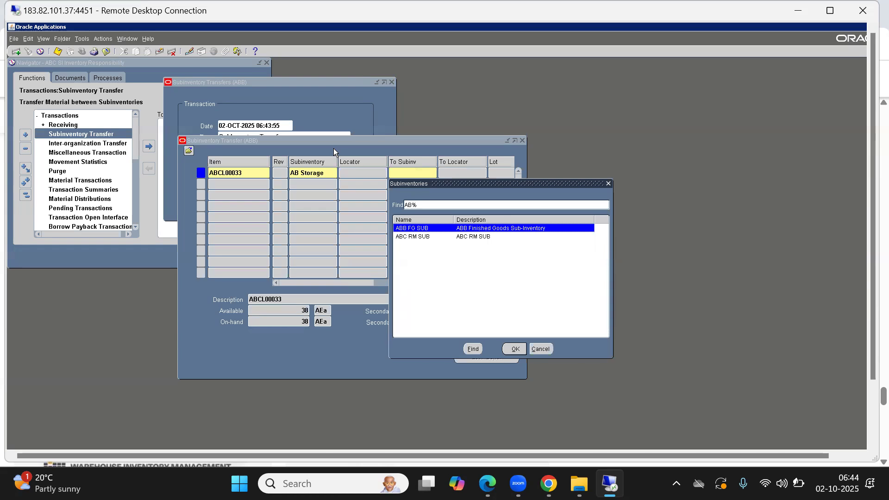
key(Return)
key(Tab)
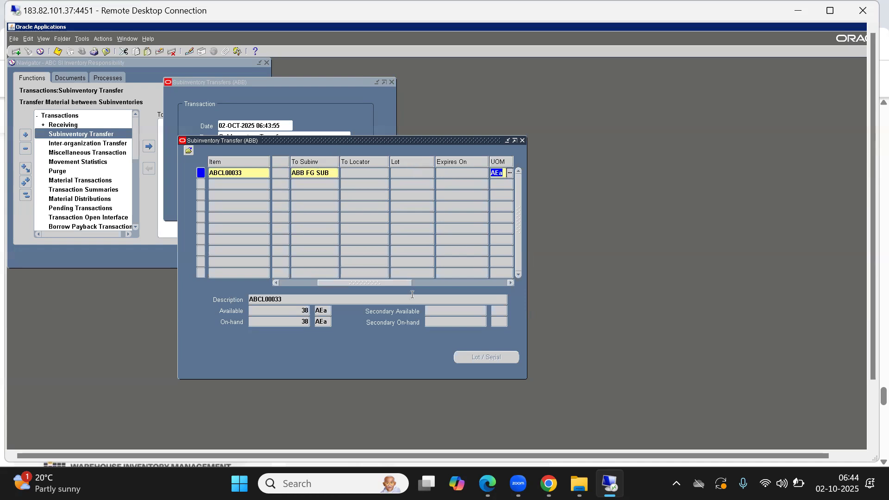
- Check the line's source and destination subinventories and enter a transfer quantity of 8
drag(354, 283, 256, 289)
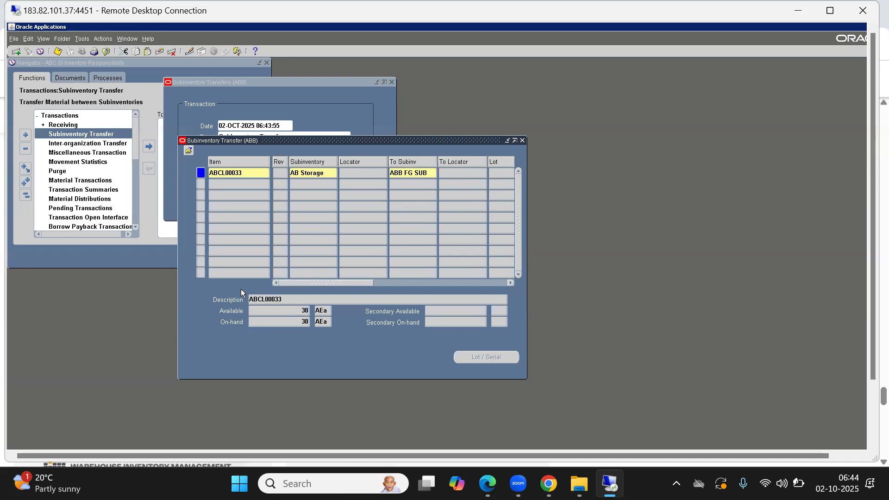
click(308, 174)
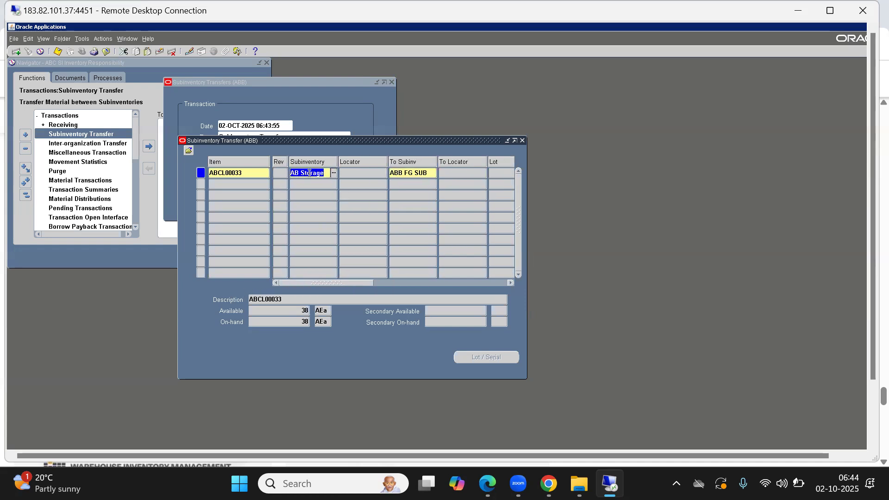
click(407, 173)
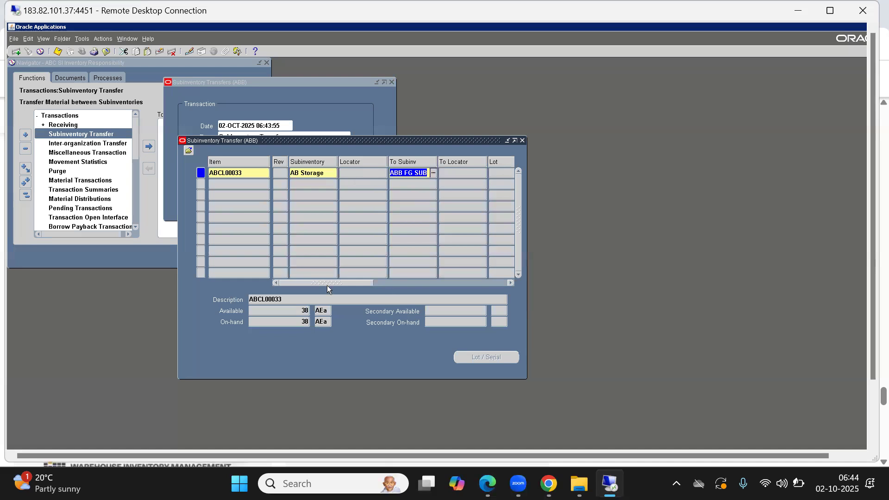
drag(327, 281, 404, 276)
click(443, 173)
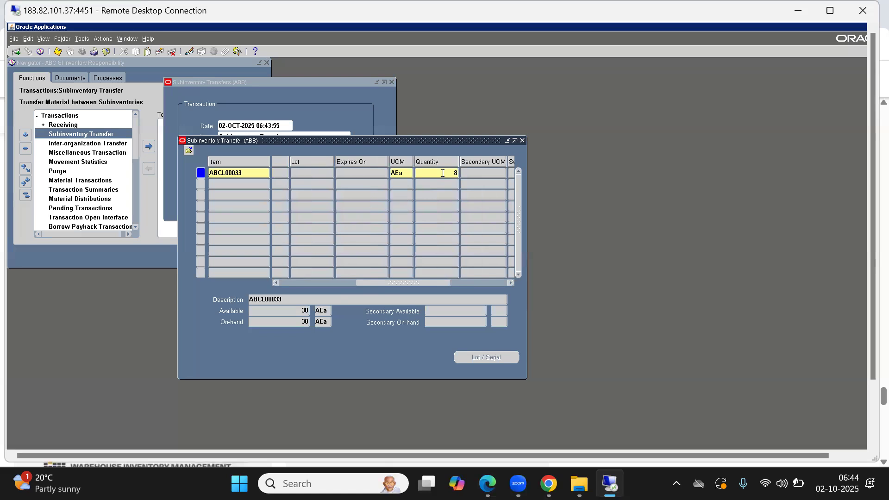
key(Tab)
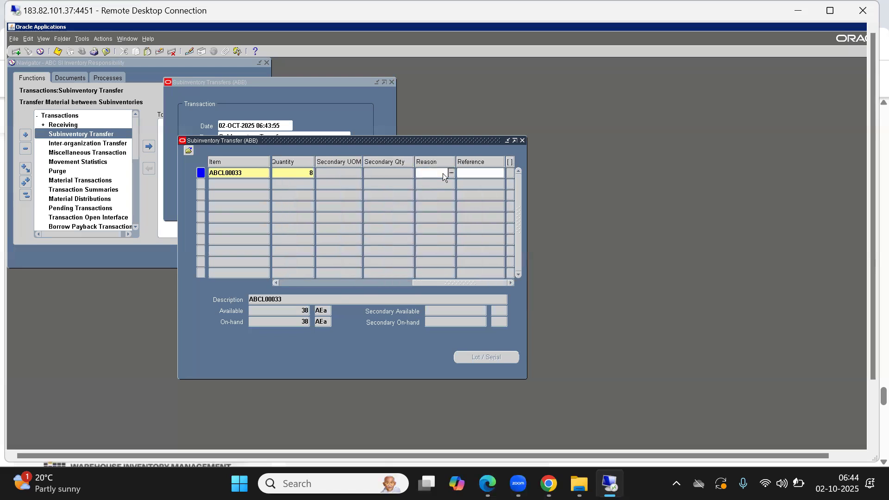
- Enter the line's reference as "Performing the Sub-Inv transactions/ as per the Warehouse Magager r"
click(472, 172)
text(As per the m)
key(BackSpace)
text(Warehouse Magager r)
key(Left)
key(Left)
key(Left)
key(Left)
key(Left)
key(Left)
key(Left)
key(Left)
key(Left)
key(Left)
key(Left)
key(Left)
key(Left)
key(Left)
key(Left)
key(Left)
key(Left)
key(Left)
key(Left)
key(Left)
text(Doing th)
key(BackSpace)
key(BackSpace)
key(BackSpace)
key(BackSpace)
key(BackSpace)
key(BackSpace)
key(BackSpace)
key(BackSpace)
text(Performing the Sub-Inv transactions/ As)
key(BackSpace)
key(BackSpace)
text(as)
- Save the subinventory transfer and close its transaction windows
drag(446, 284, 196, 277)
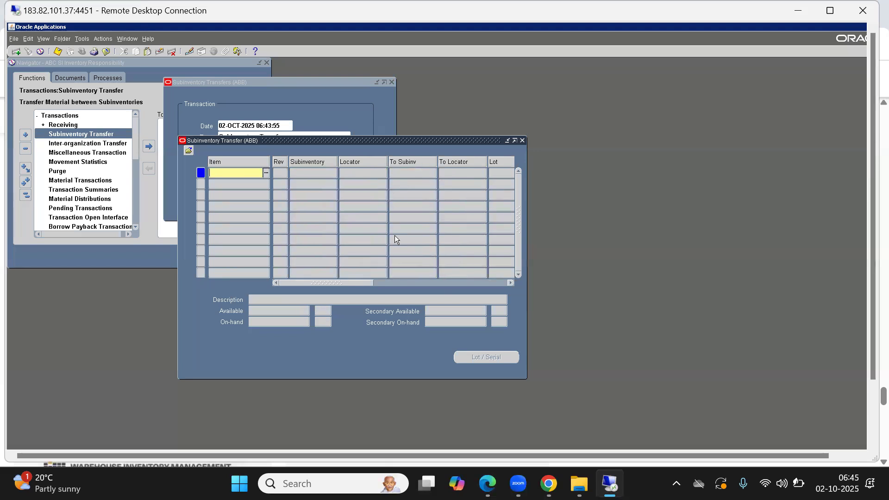
key(F4)
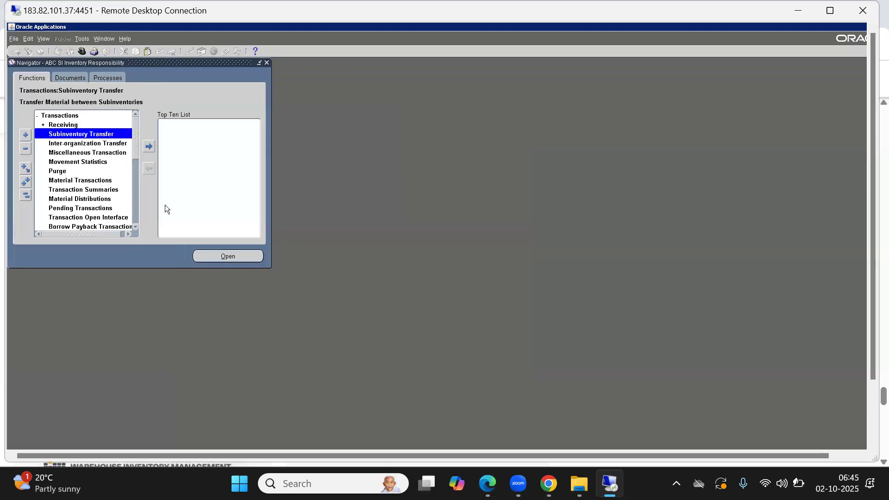
- Collapse the function list and open the On-hand Quantity query under On-hand, Availability
click(25, 182)
click(25, 196)
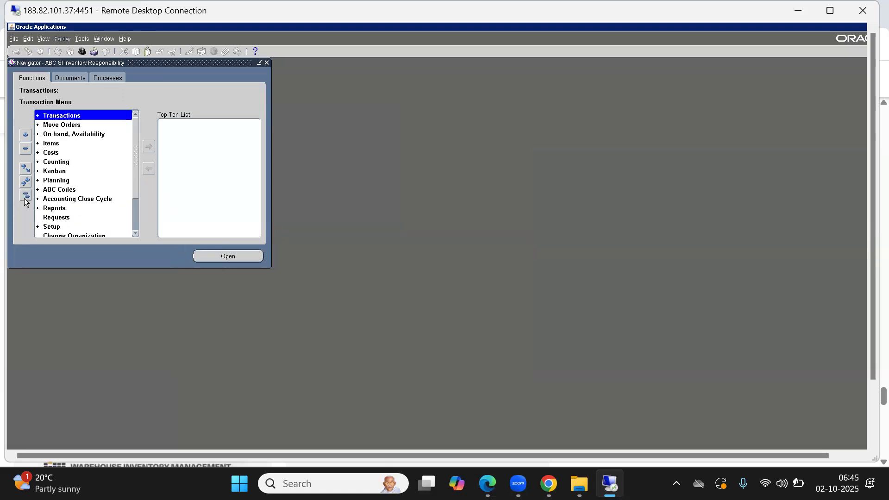
key(Down)
key(Down)
key(Return)
key(Return)
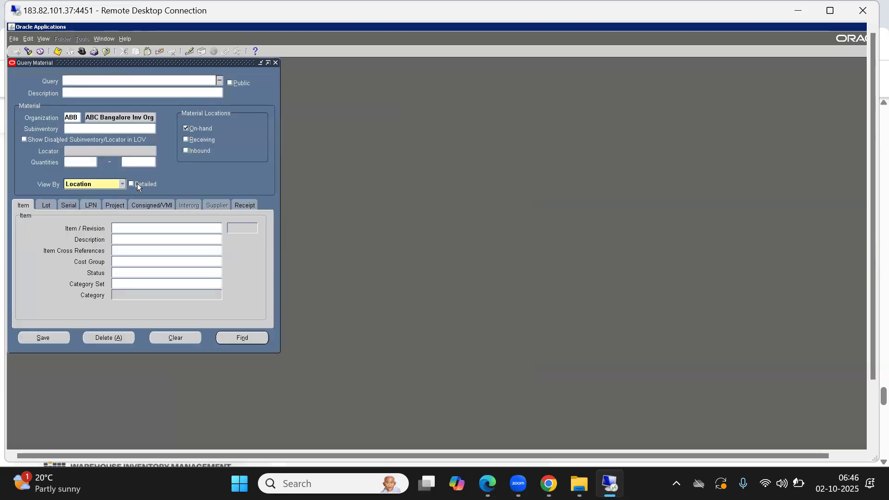
- Select item ABCL00033 as the item to query in the ABB organization
click(126, 230)
double_click(126, 230)
text(%)
key(Return)
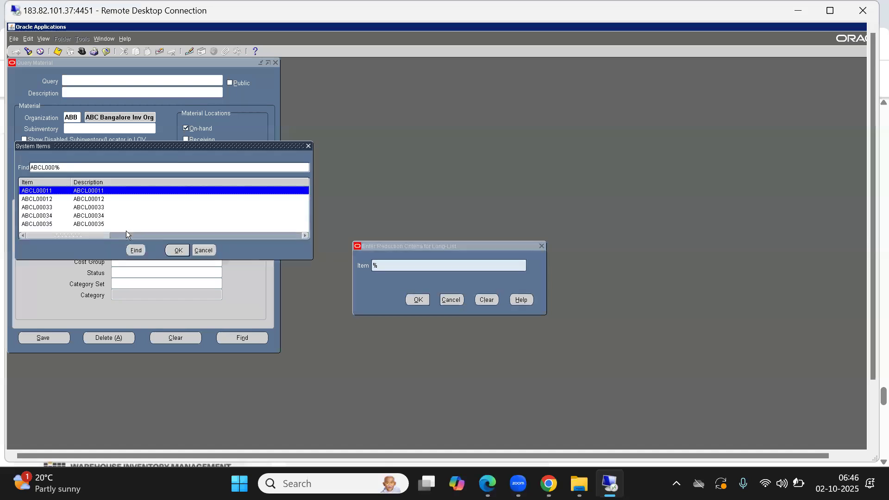
key(Down)
key(Down)
key(Return)
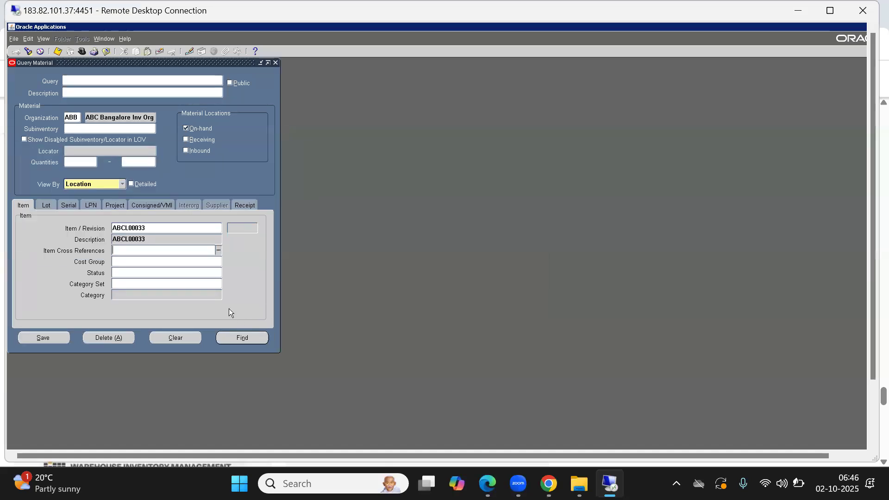
- Run the material query for ABCL00033 and check its total on-hand quantity in the organization
drag(153, 63, 322, 76)
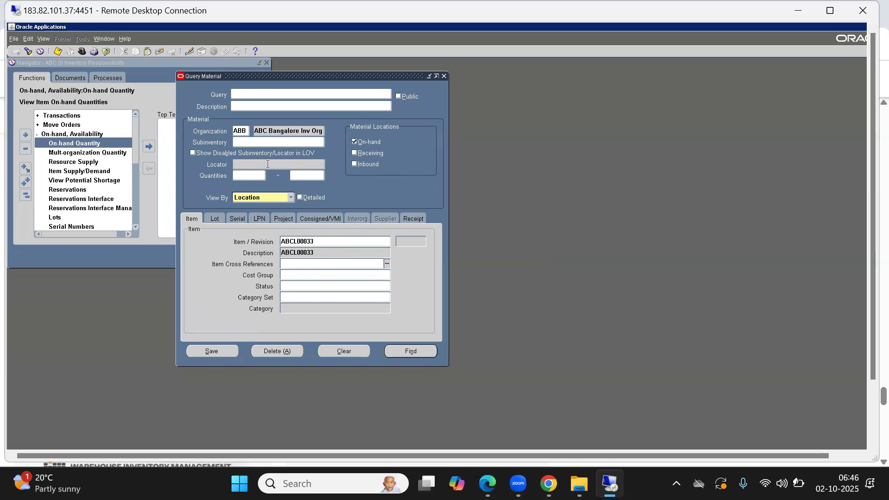
click(240, 127)
click(411, 353)
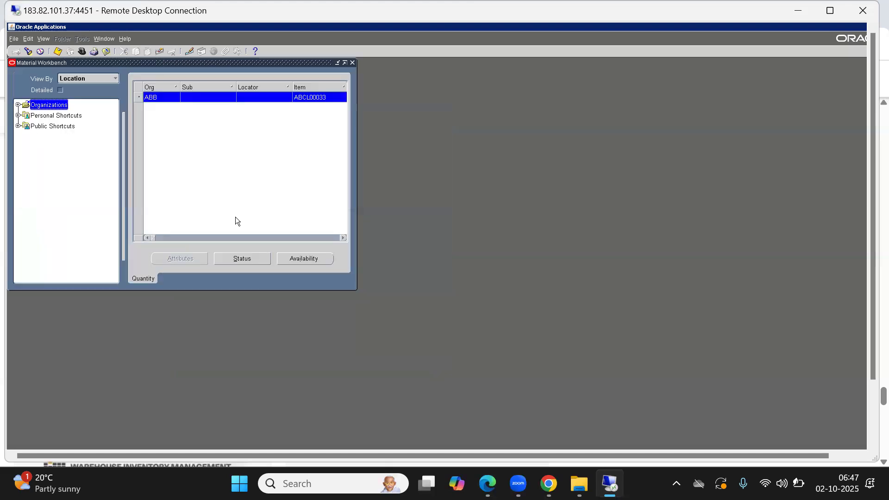
click(343, 237)
click(344, 238)
click(344, 237)
click(343, 238)
click(343, 237)
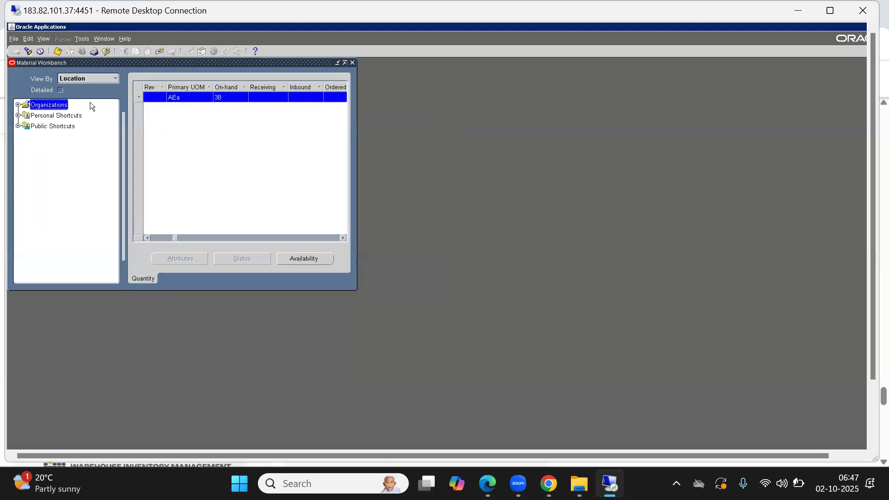
- Rerun the ABCL00033 query with the Detailed option enabled and compare the on-hand quantity of each subinventory
click(29, 51)
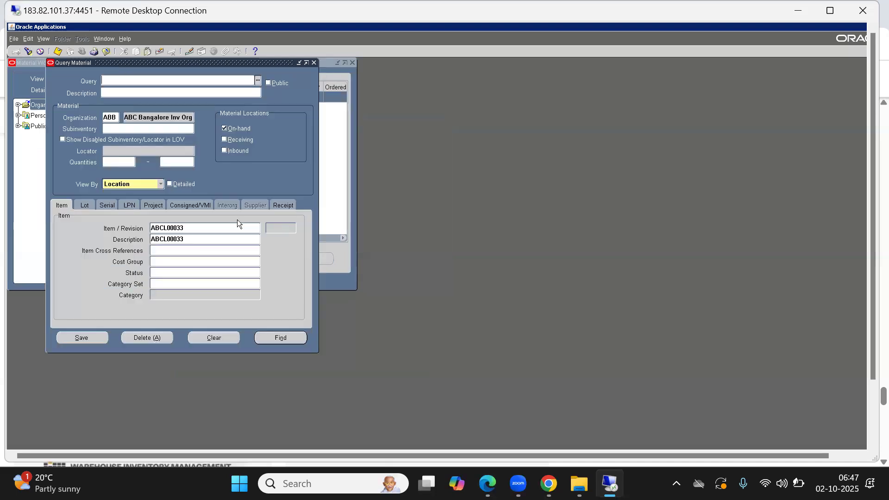
click(171, 184)
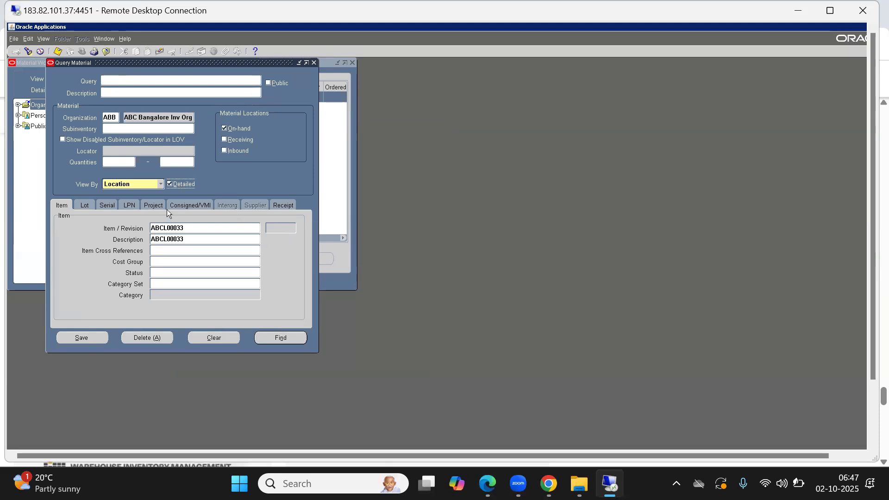
click(274, 340)
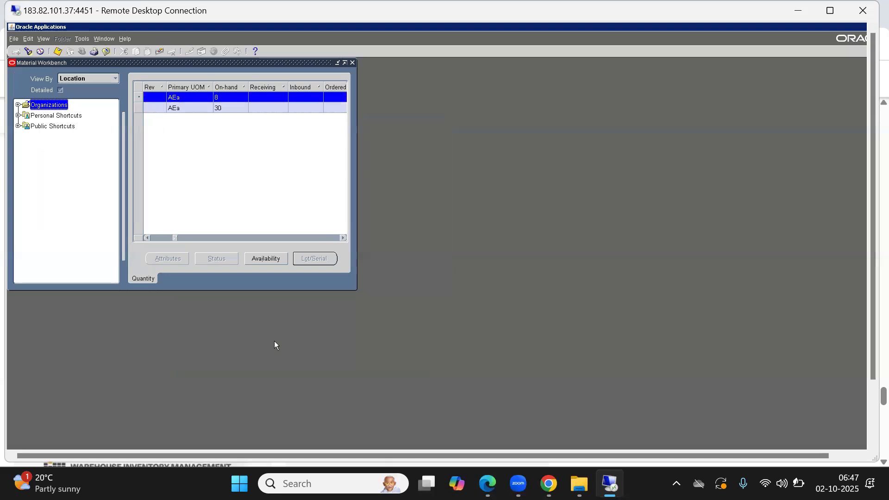
click(222, 95)
click(230, 111)
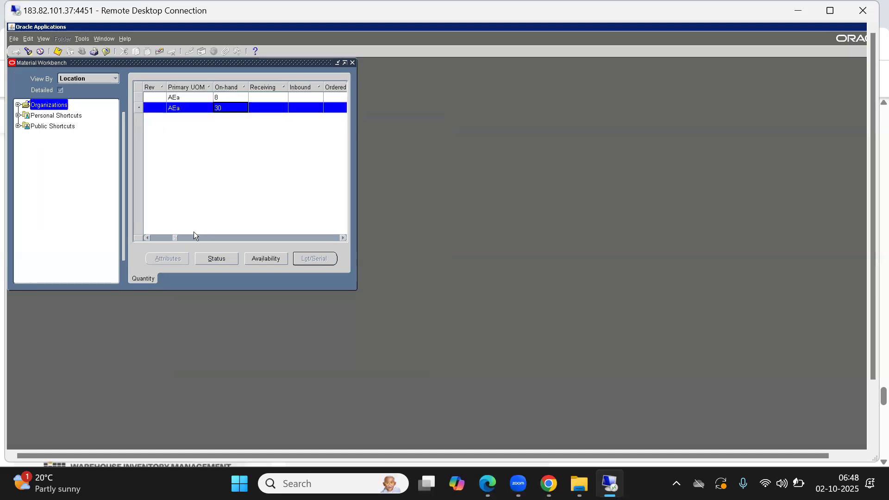
drag(174, 237, 119, 235)
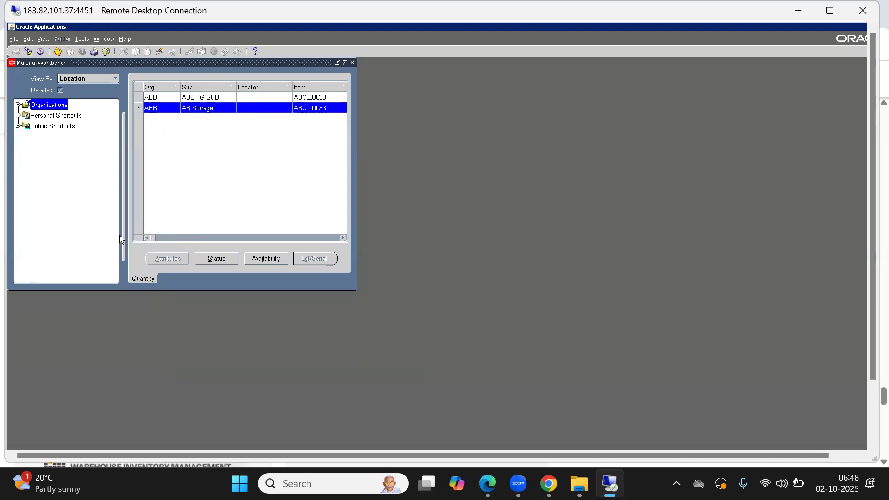
click(193, 99)
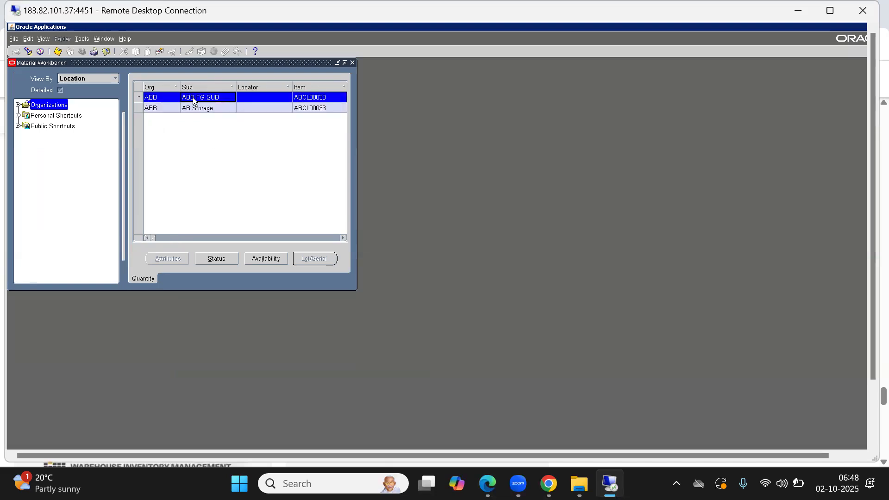
click(196, 109)
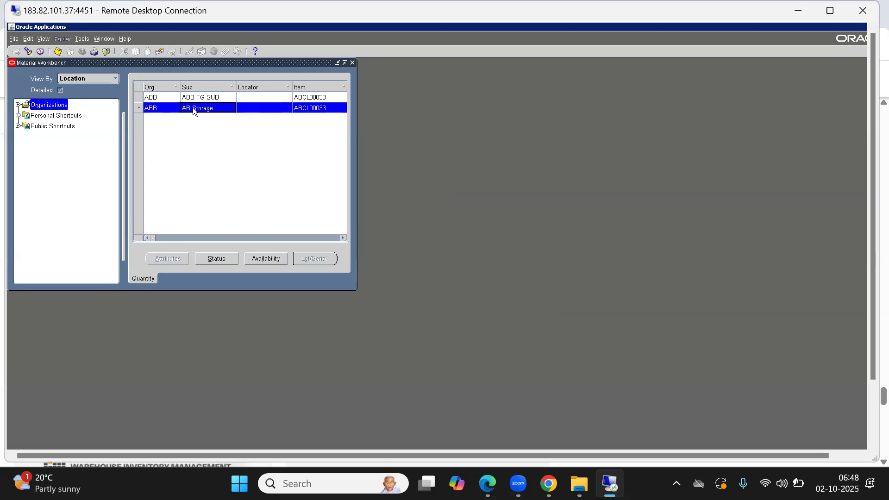
- Restrict the detailed material query to the AB Storage subinventory and run it
click(28, 51)
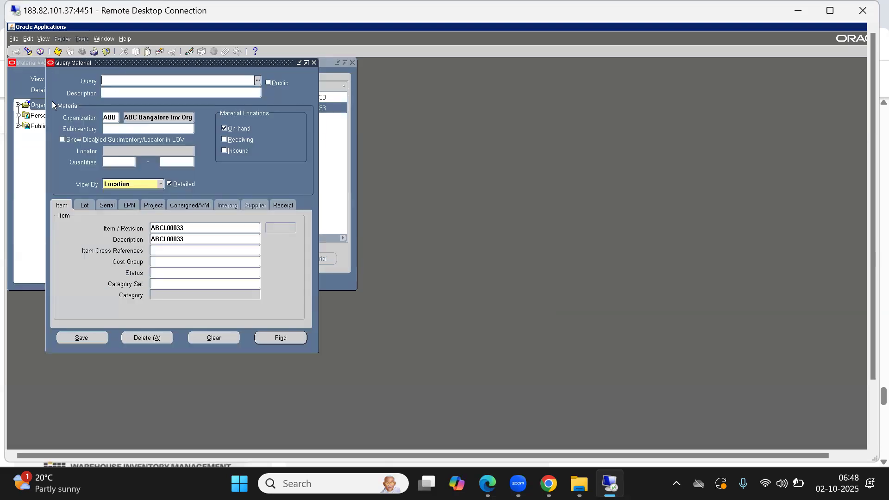
click(110, 130)
text(AB Storage)
key(Tab)
click(282, 338)
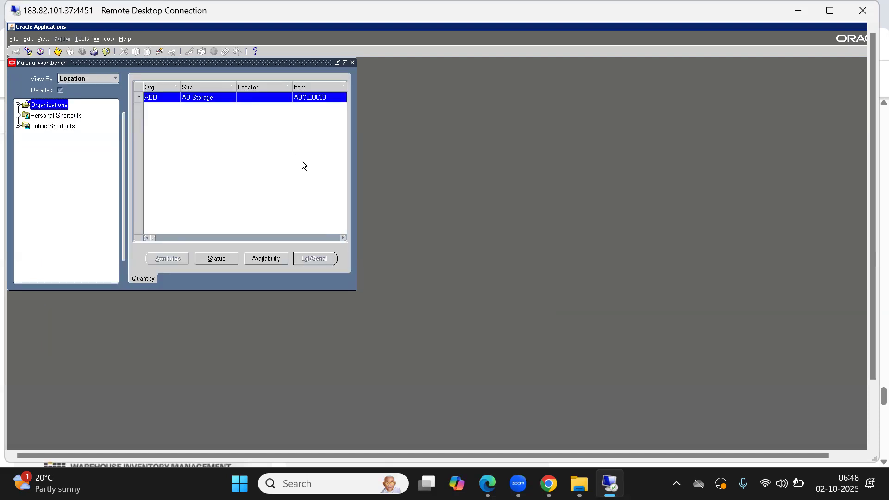
- Widen the Material Workbench window until the On-hand column fits and check the AB Storage quantity
click(342, 237)
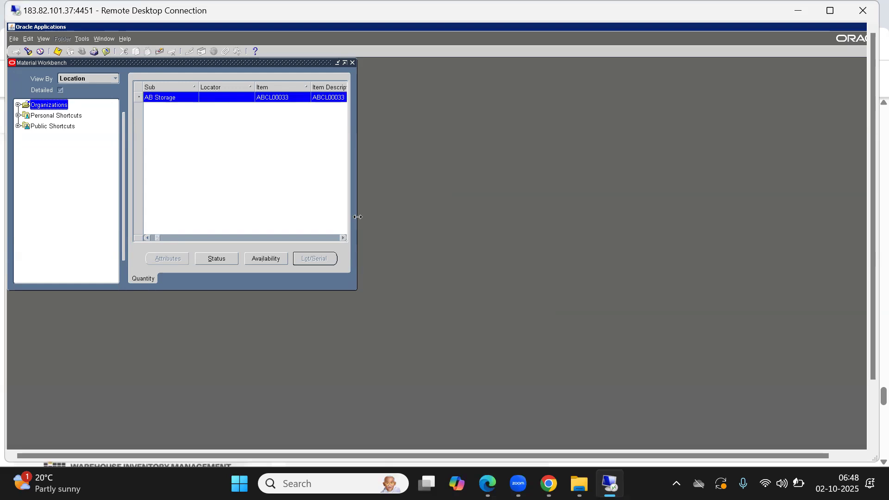
drag(356, 216, 530, 221)
drag(424, 220, 381, 210)
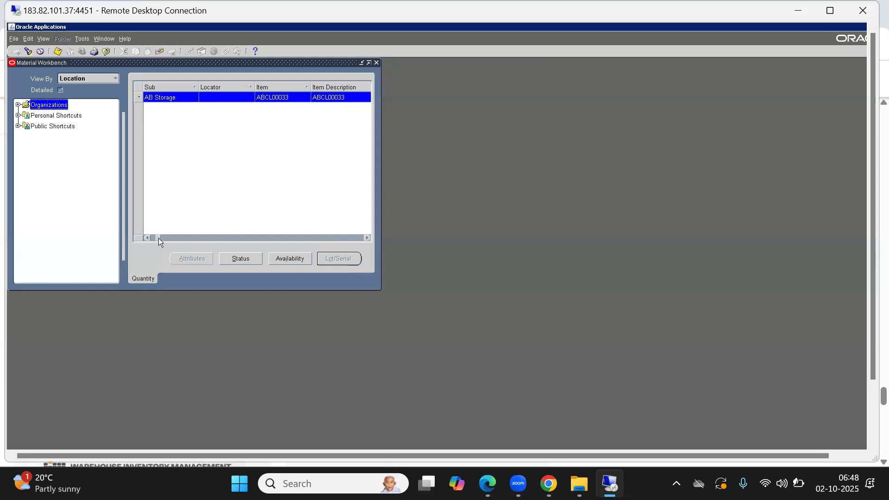
drag(158, 238, 107, 239)
click(197, 96)
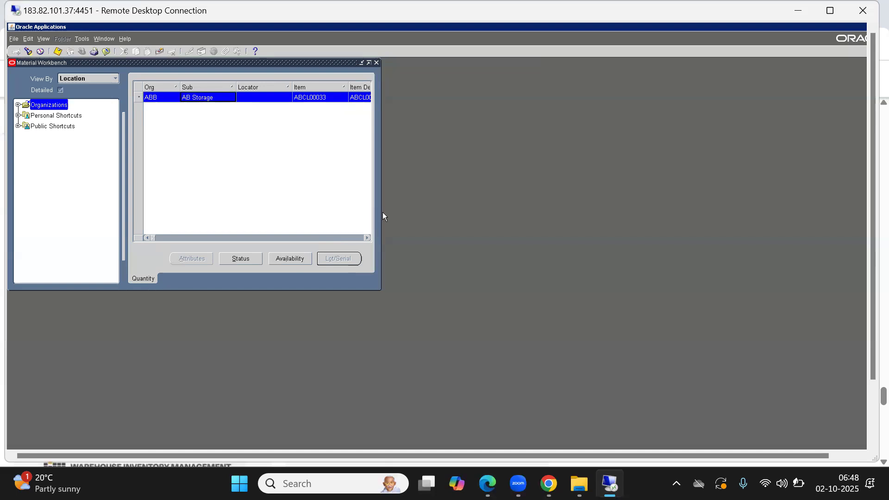
drag(381, 212, 575, 220)
click(526, 99)
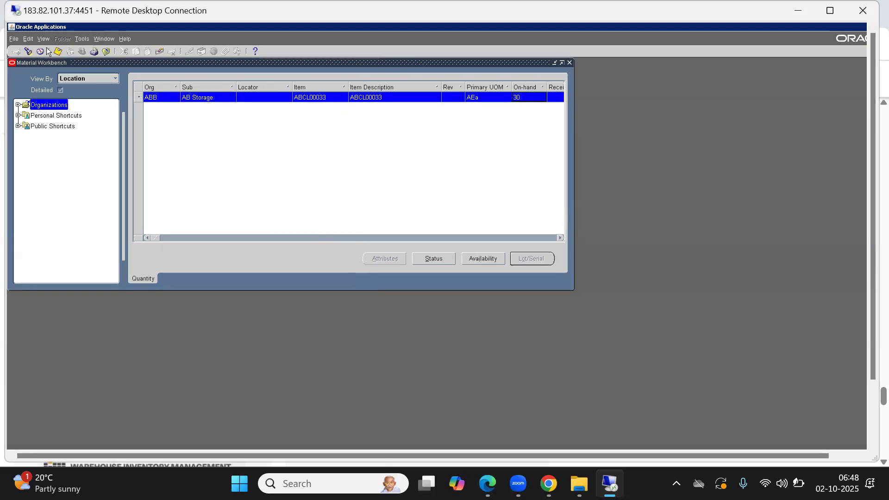
- Review the query's organization and subinventory criteria, rerun it for AB Storage and check the on-hand quantity
click(29, 52)
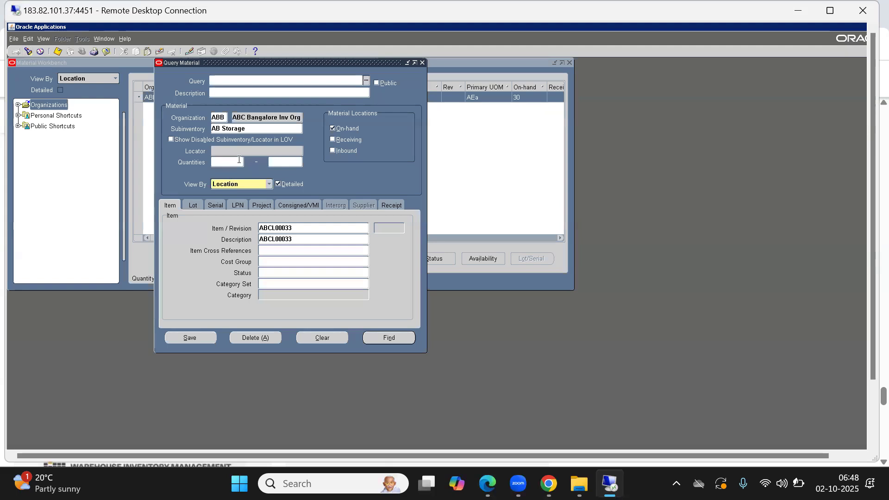
click(252, 127)
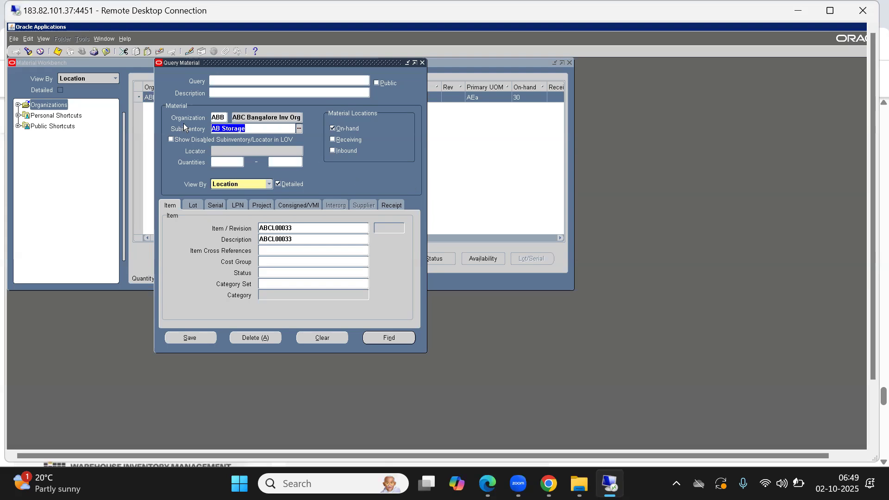
click(217, 116)
click(232, 127)
click(225, 162)
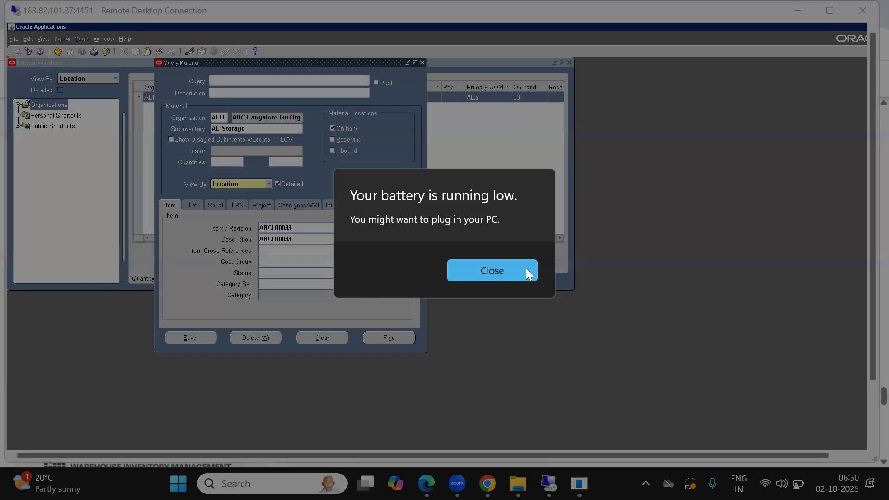
click(527, 269)
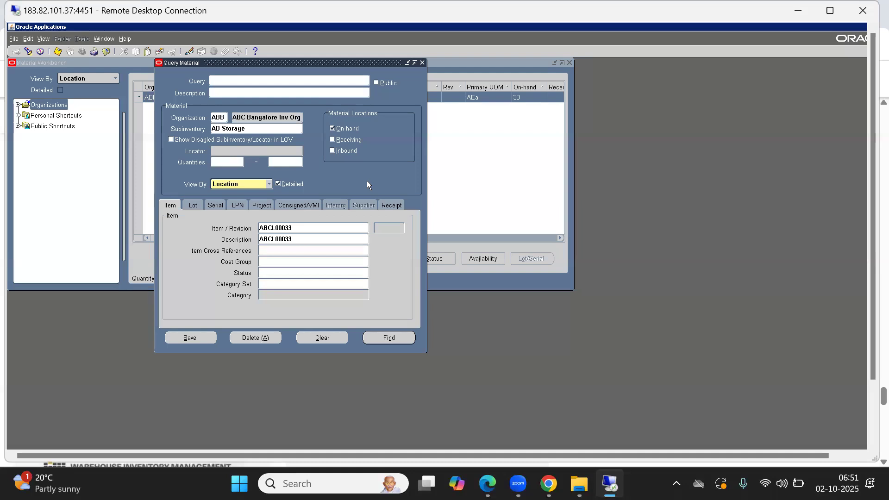
click(397, 337)
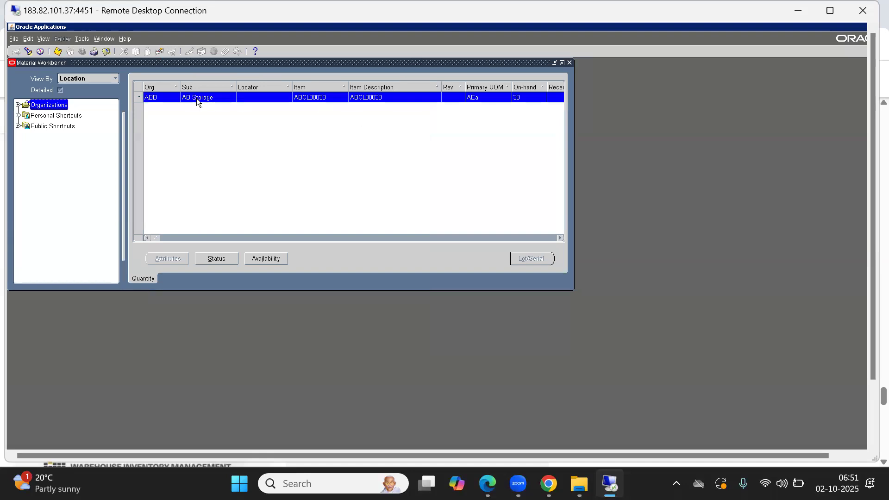
click(525, 97)
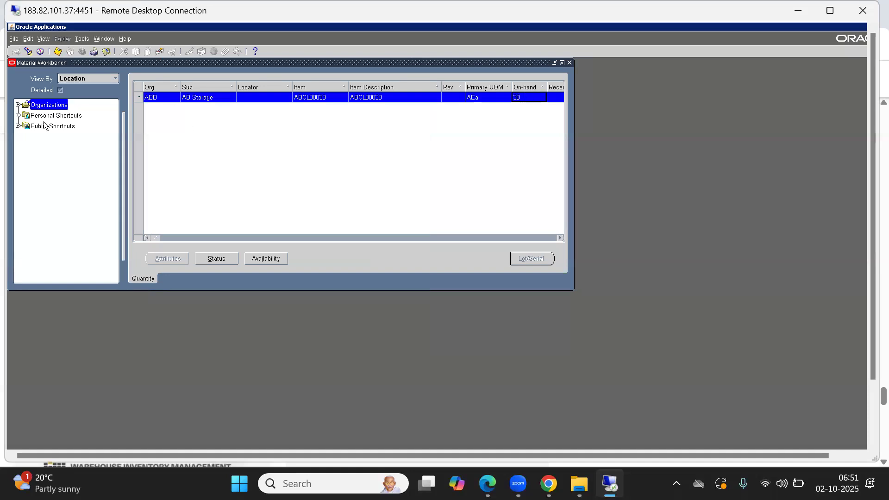
- Clear the subinventory criterion and rerun the detailed query for ABCL00033 across all subinventories
click(29, 51)
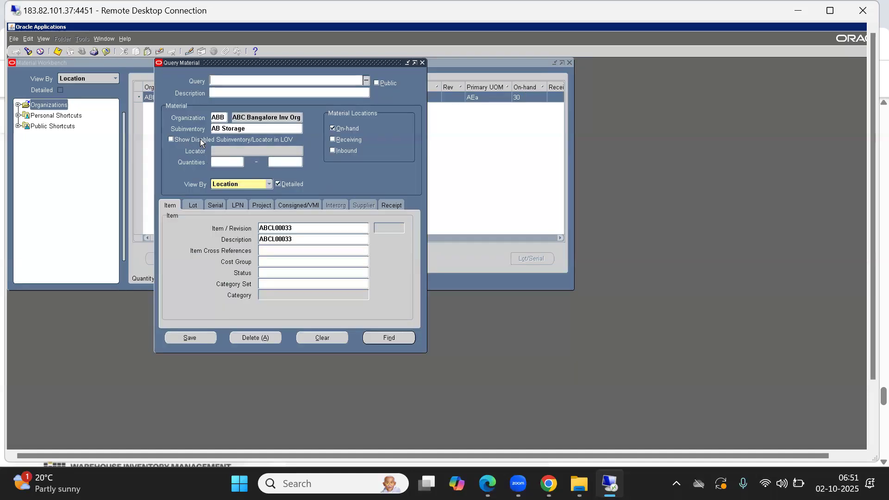
click(217, 128)
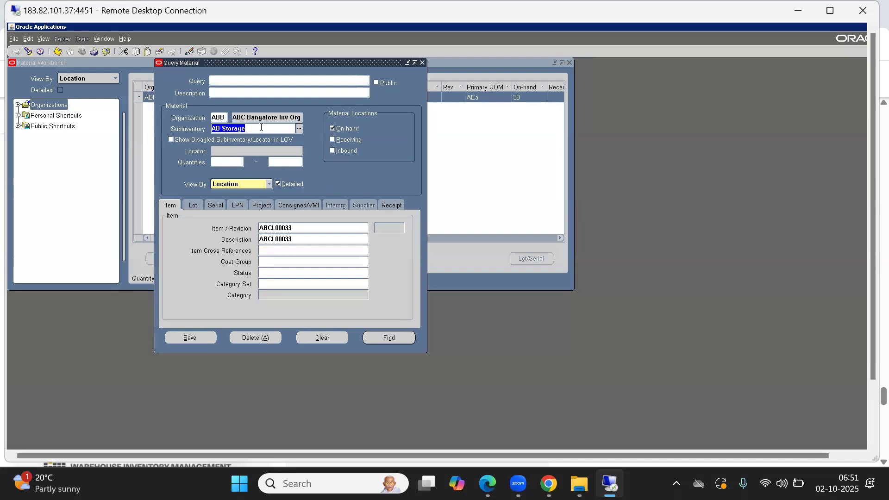
key(BackSpace)
click(389, 338)
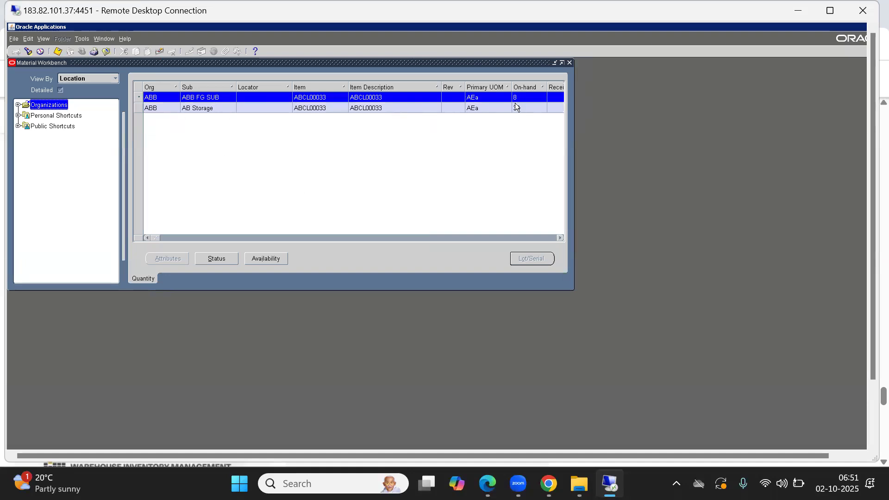
- Rerun the ABCL00033 query with the Detailed option turned off and check the organization-level stock row
click(28, 51)
click(279, 184)
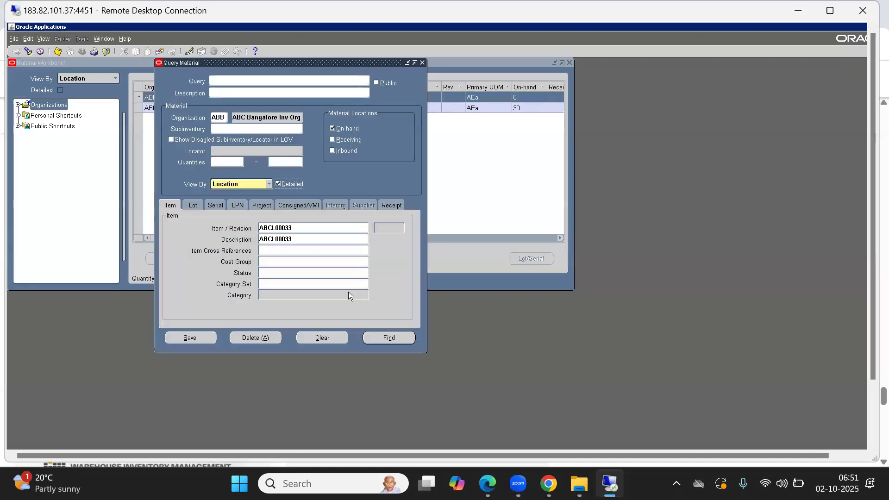
click(389, 338)
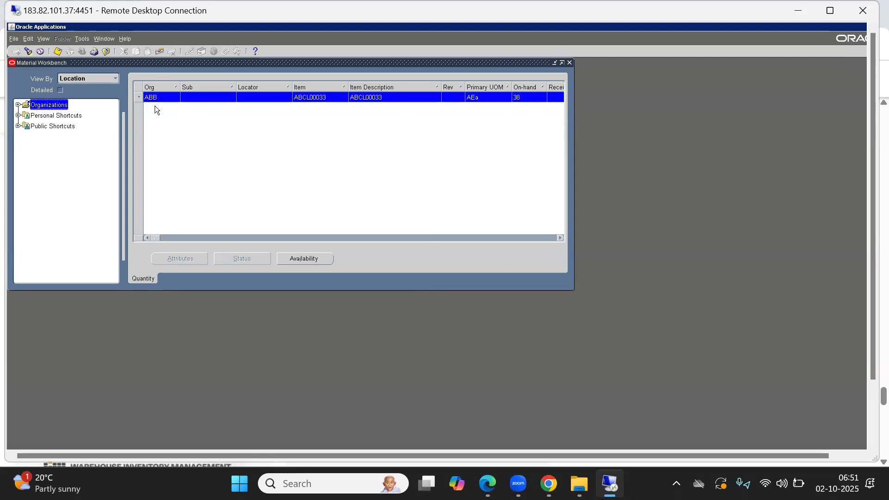
click(28, 51)
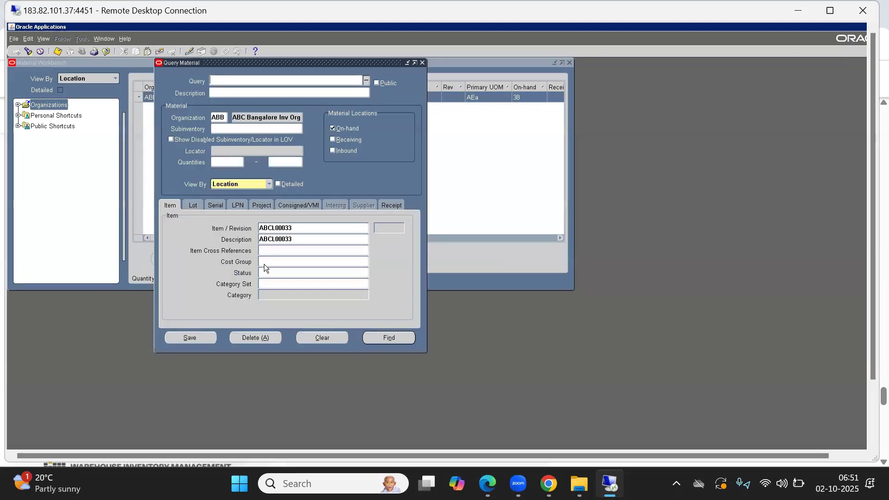
click(389, 336)
click(186, 99)
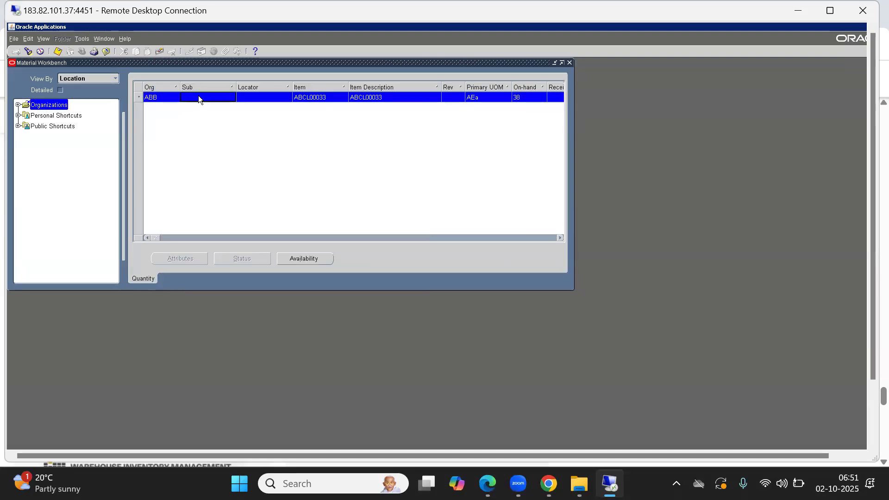
- Turn the Detailed option back on and rerun the ABCL00033 query to view stock by subinventory
click(27, 51)
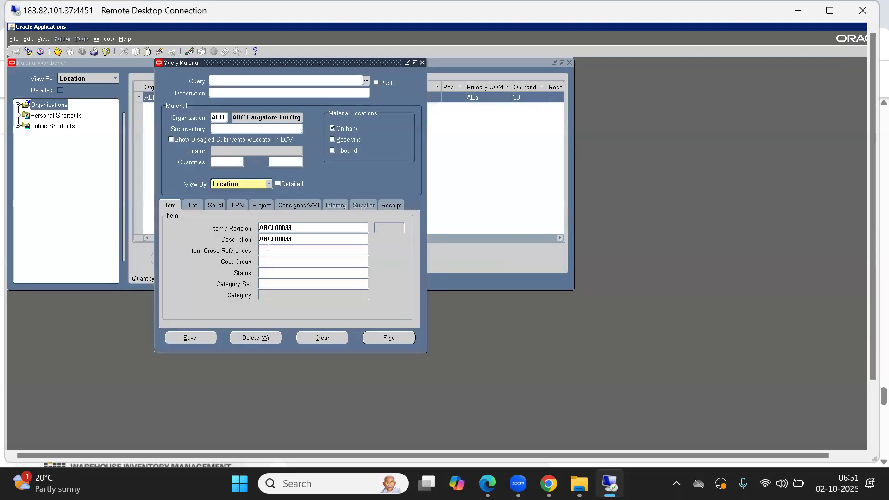
click(397, 340)
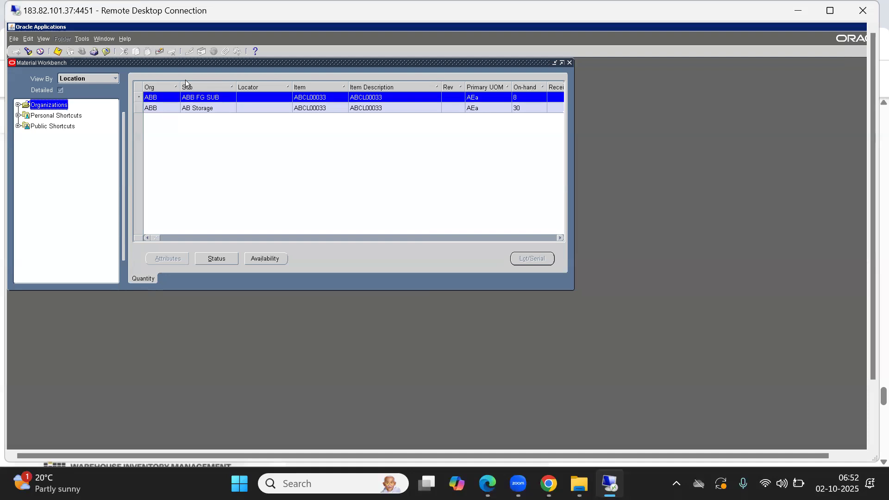
click(200, 109)
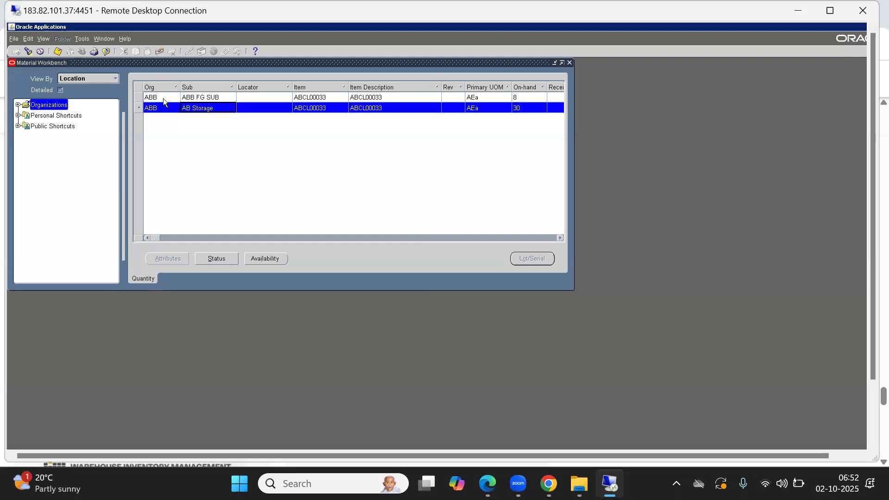
click(29, 51)
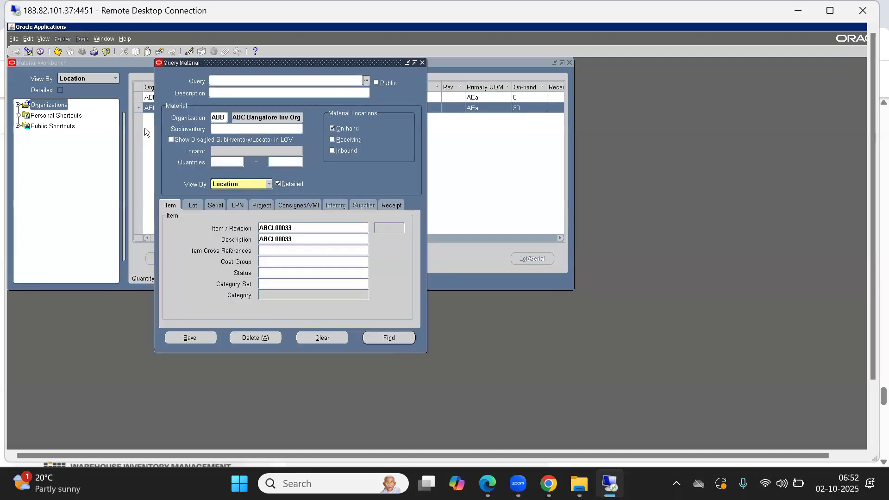
click(492, 249)
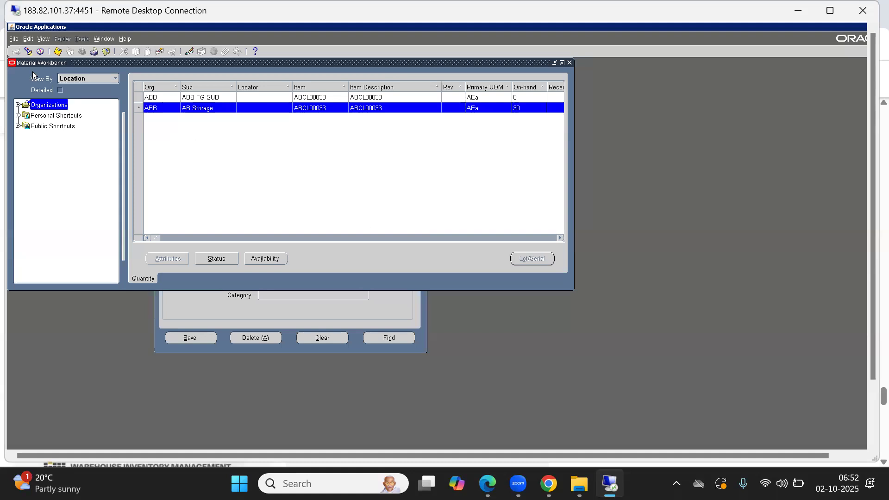
click(29, 51)
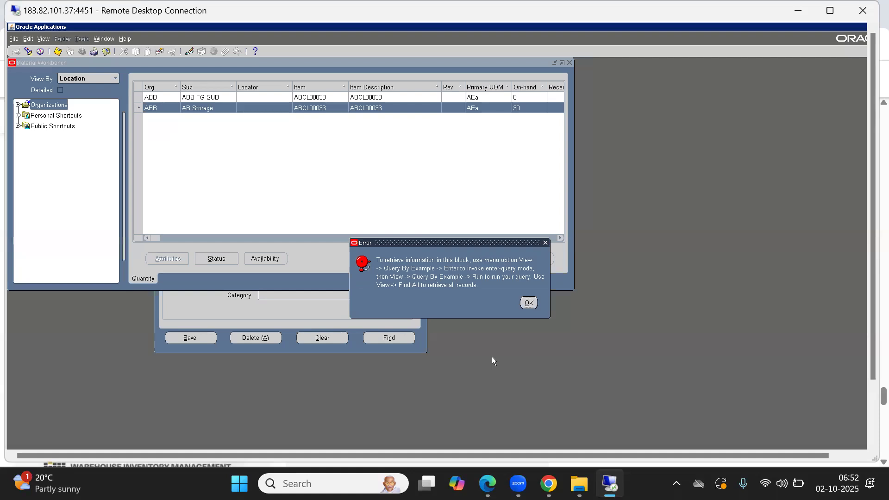
click(528, 303)
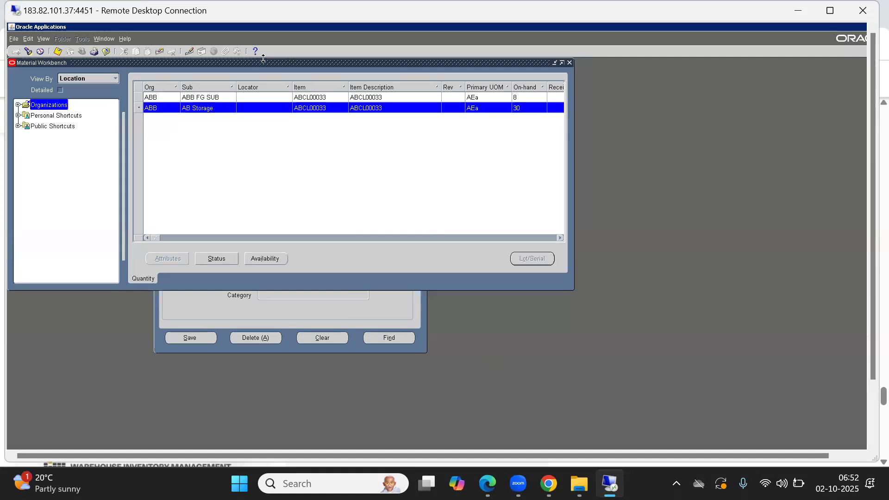
- Rerun the ABCL00033 query for the AB Storage subinventory, check its on-hand quantity and close the results
drag(261, 63, 292, 132)
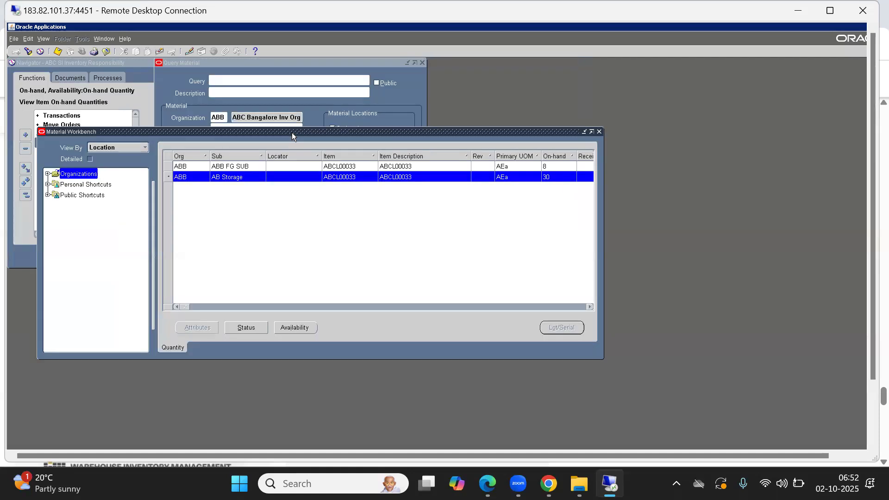
click(188, 70)
click(225, 130)
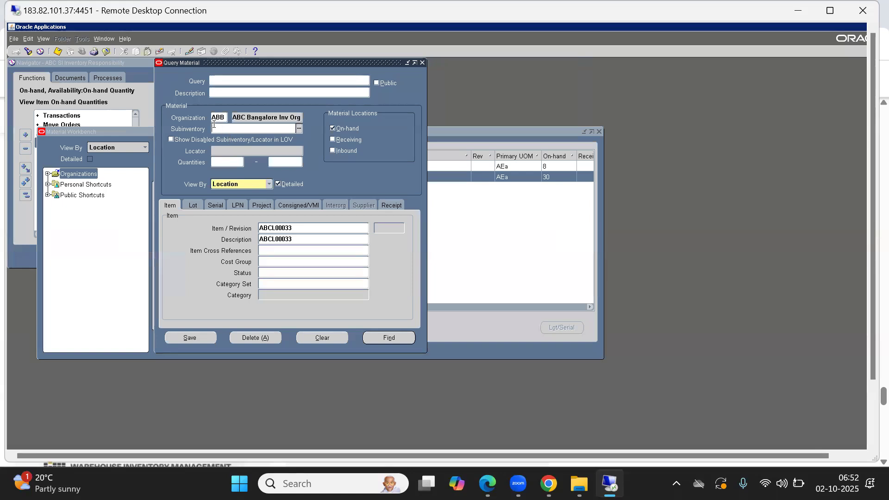
text(AB Storage)
key(Tab)
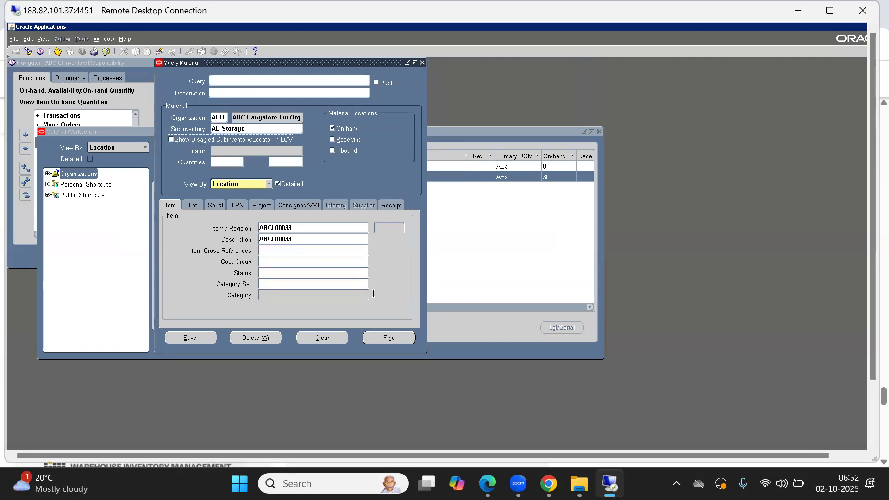
click(406, 338)
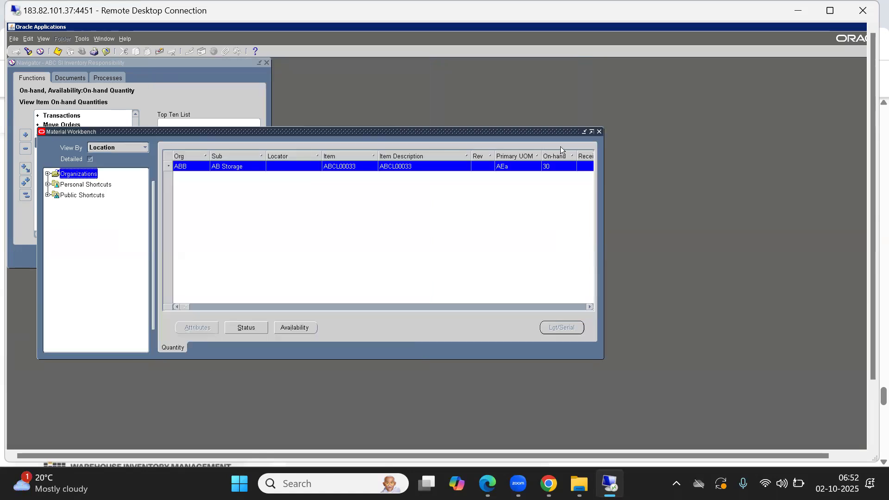
click(558, 168)
click(600, 132)
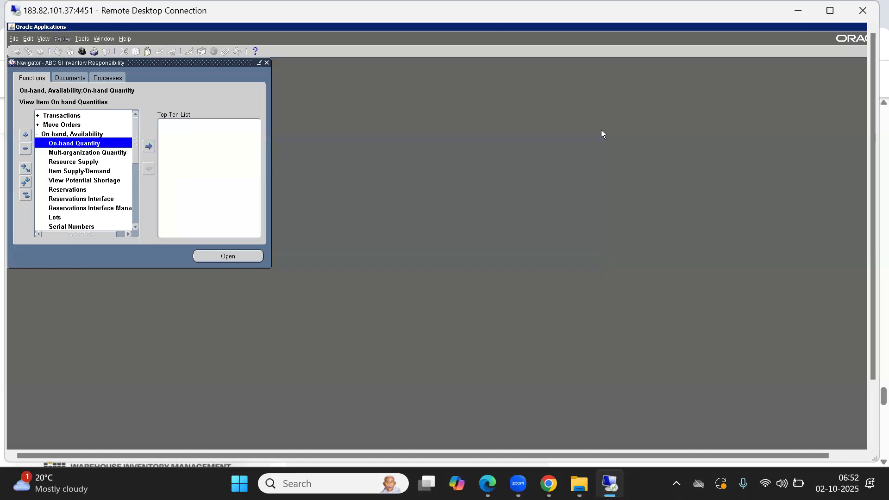
- Open the Material Transactions inquiry for ABB and find all transactions dated 02-OCT-2025
click(26, 196)
key(Right)
key(Down)
key(Down)
key(Down)
key(Down)
key(Down)
key(Down)
key(Down)
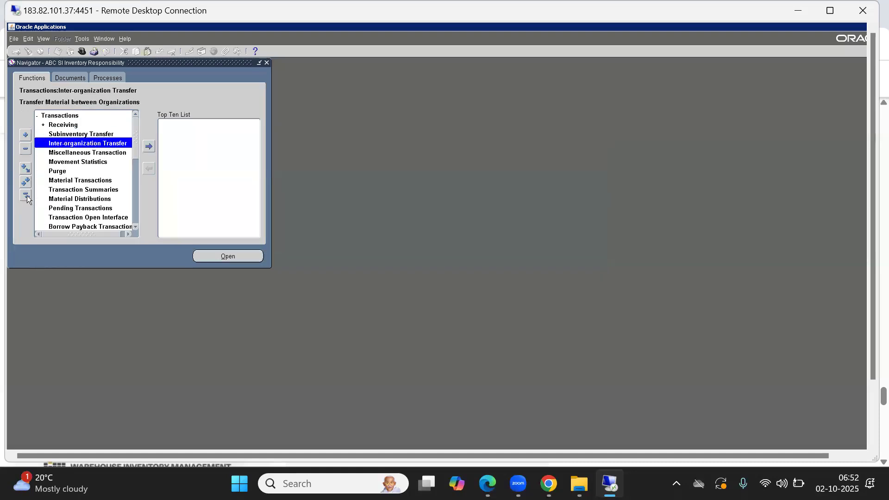
key(Return)
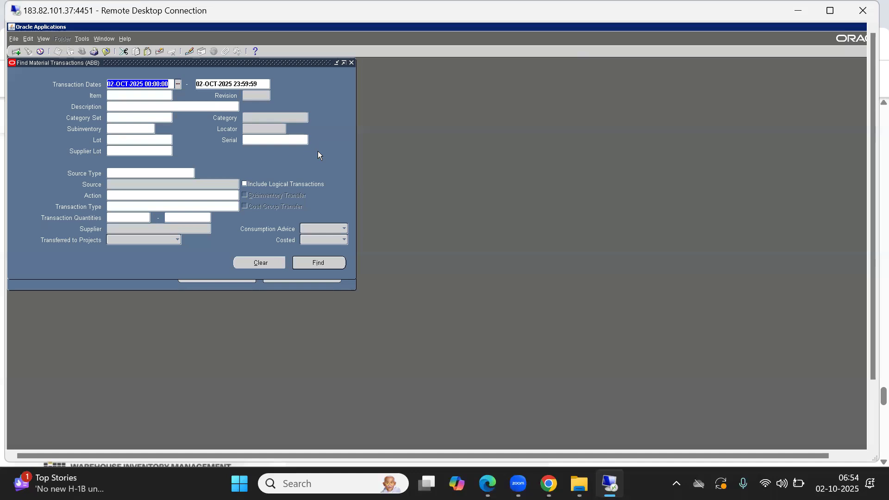
click(314, 265)
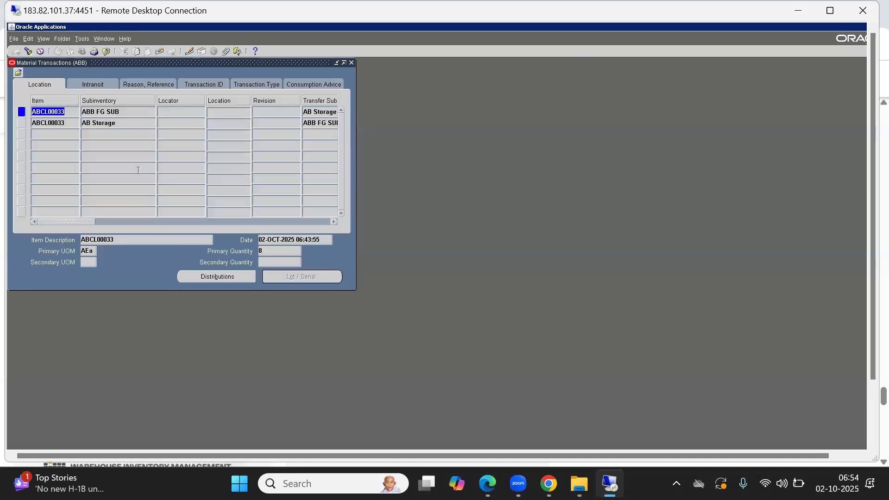
- Review the transaction type and primary quantity of both ABCL00033 transaction rows
click(255, 84)
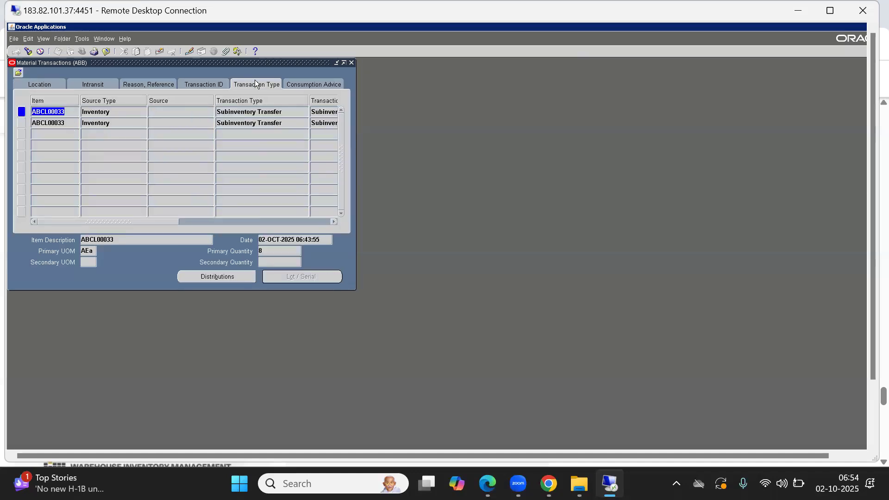
click(273, 122)
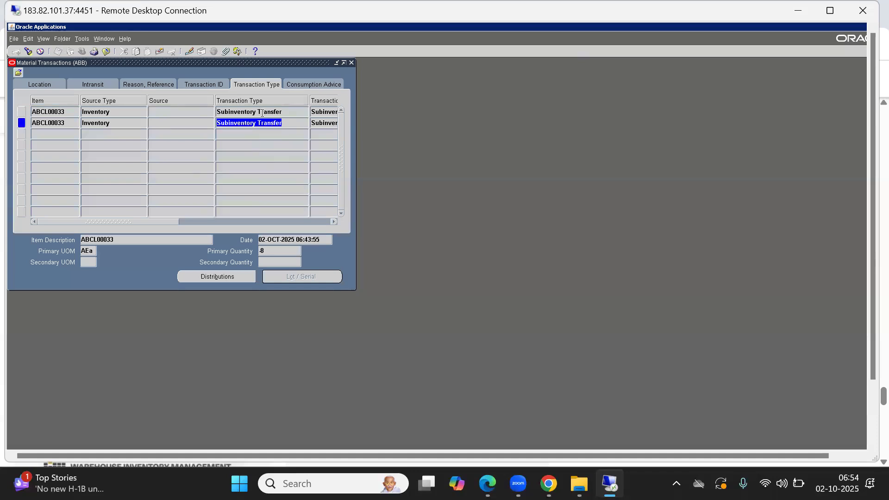
click(262, 113)
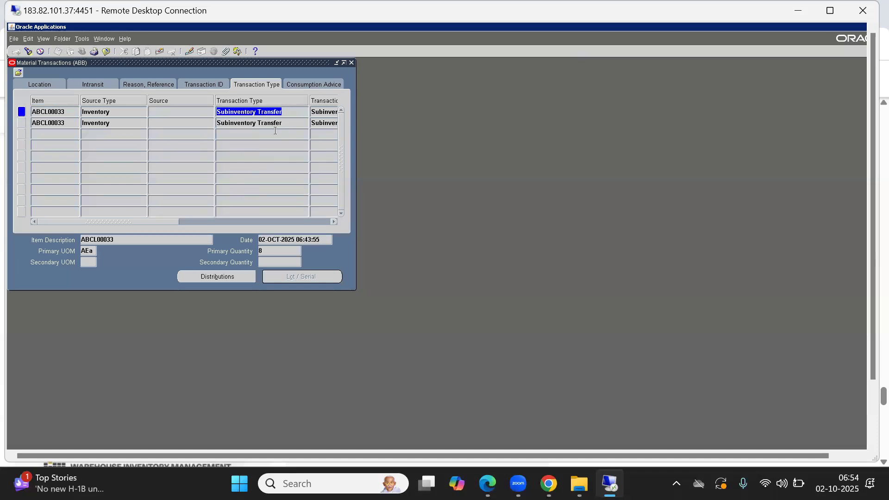
click(242, 123)
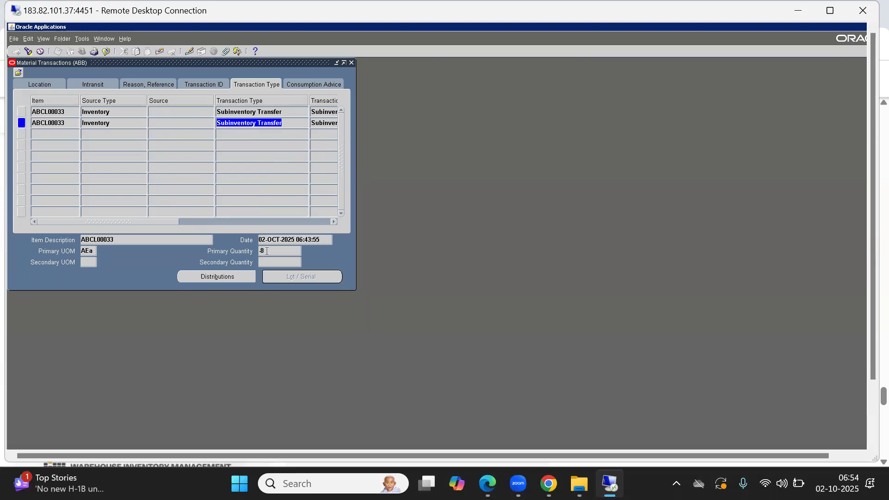
- Examine the location details of the AB Storage transaction, including its transfer subinventory and transfer organization
click(33, 84)
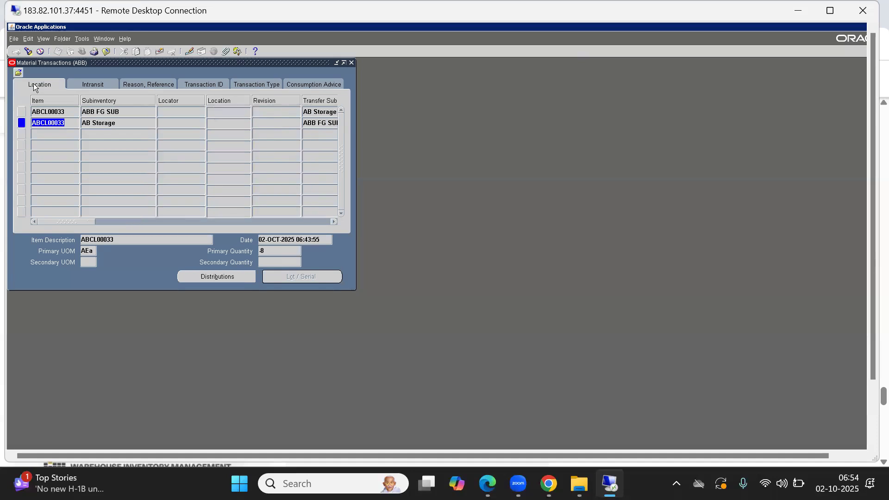
key(Tab)
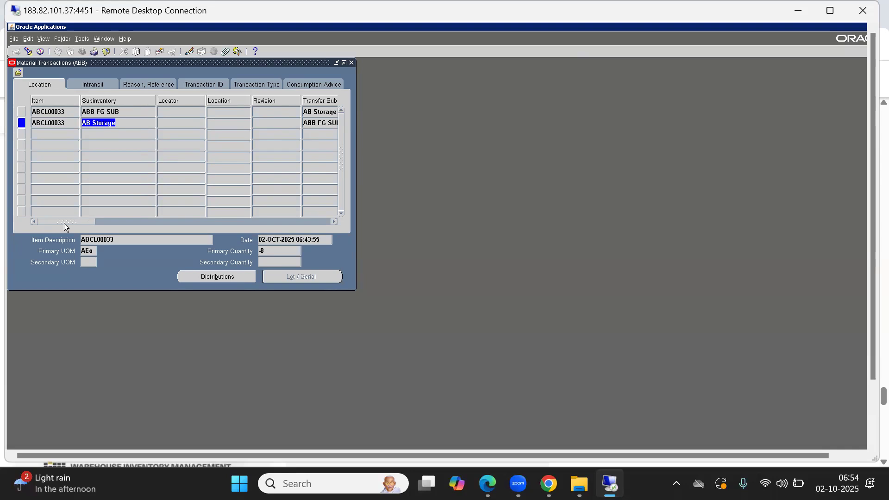
drag(60, 223, 113, 222)
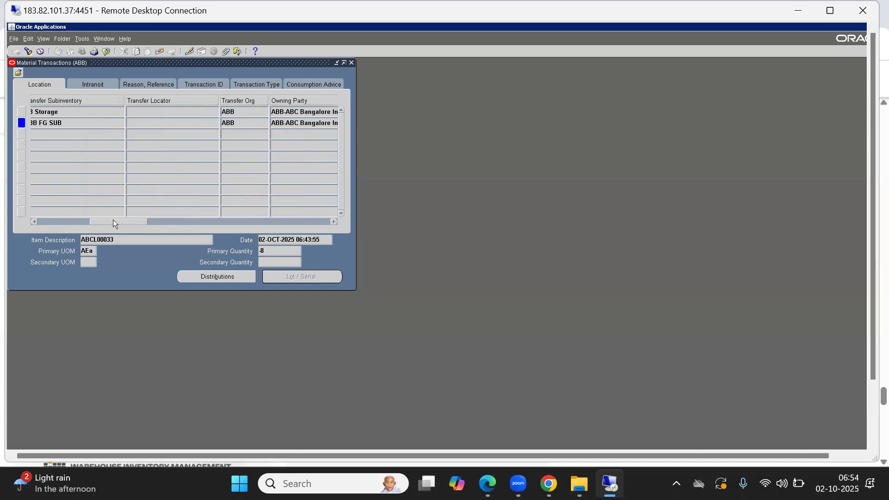
drag(115, 220, 35, 218)
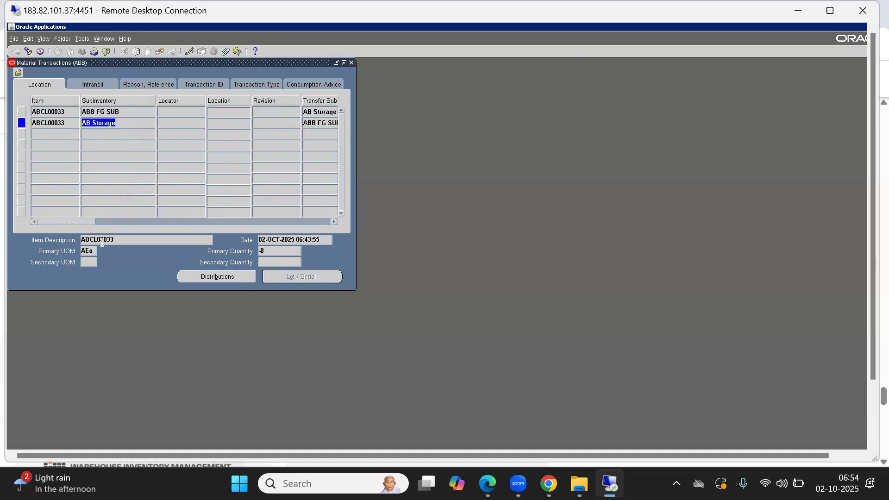
drag(78, 223, 102, 220)
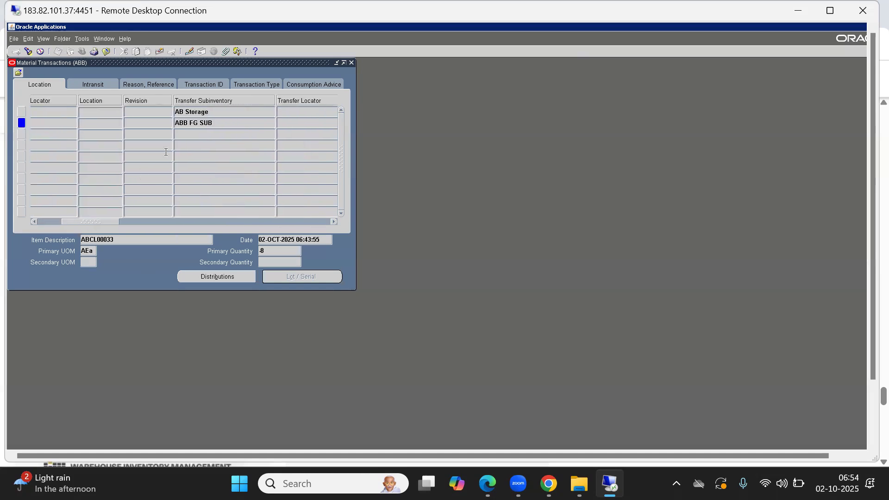
double_click(204, 122)
drag(100, 221, 7, 223)
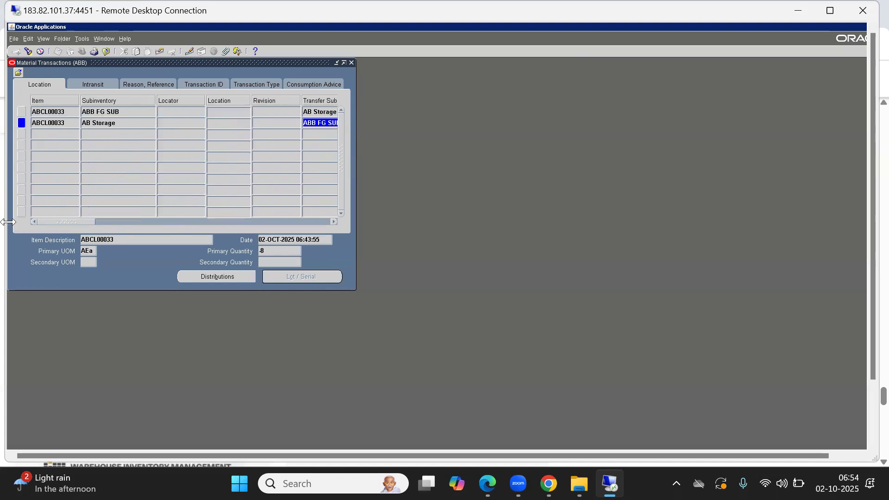
- Compare the subinventories and primary quantities of the ABB FG SUB and AB Storage transaction rows
click(101, 111)
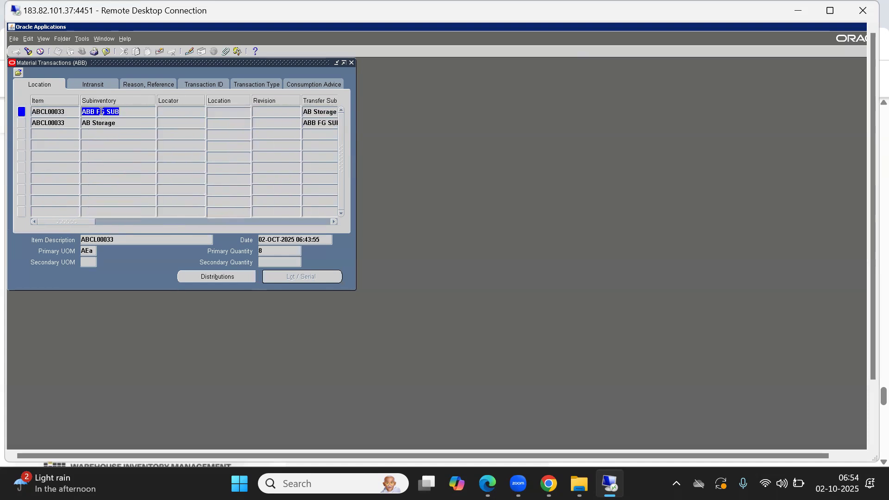
click(268, 250)
click(316, 113)
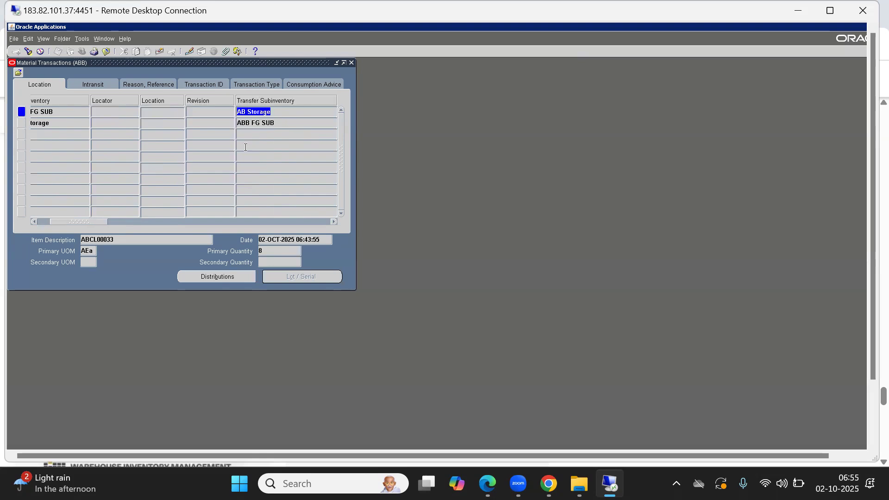
click(47, 124)
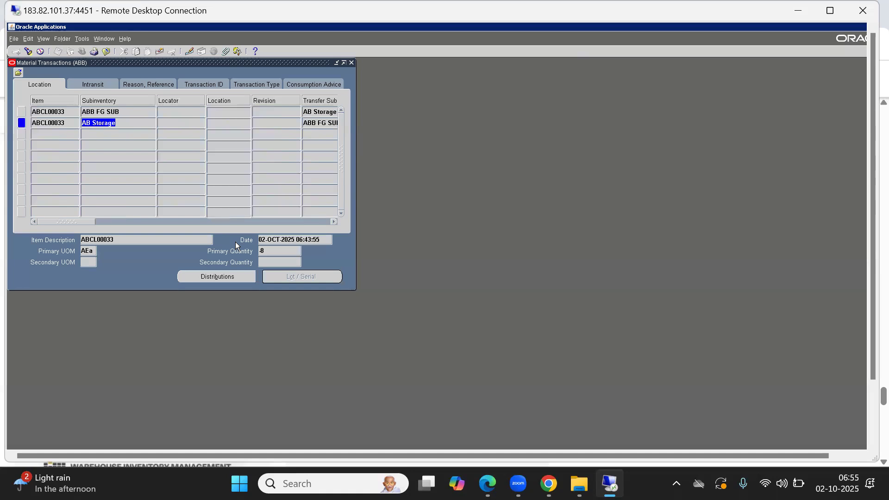
click(272, 251)
- Check the transaction date, transaction ID and transaction quantity columns for both transfer rows
drag(40, 224, 178, 215)
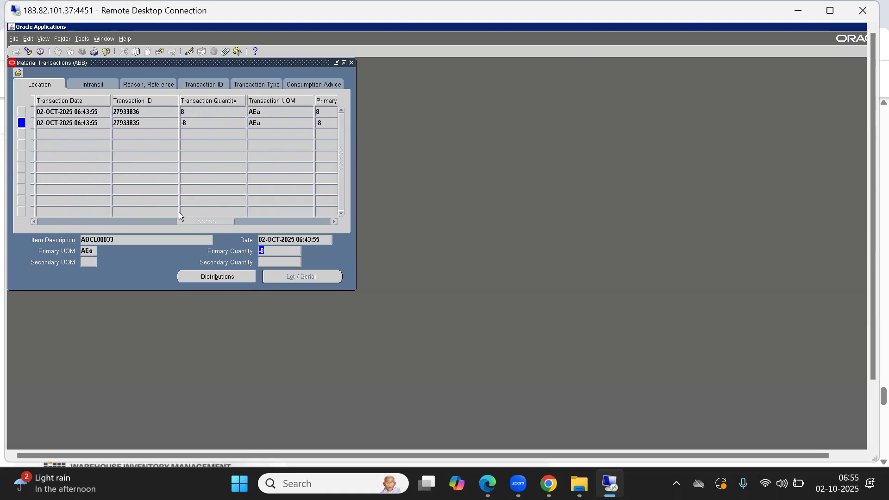
click(194, 113)
drag(213, 223, 60, 220)
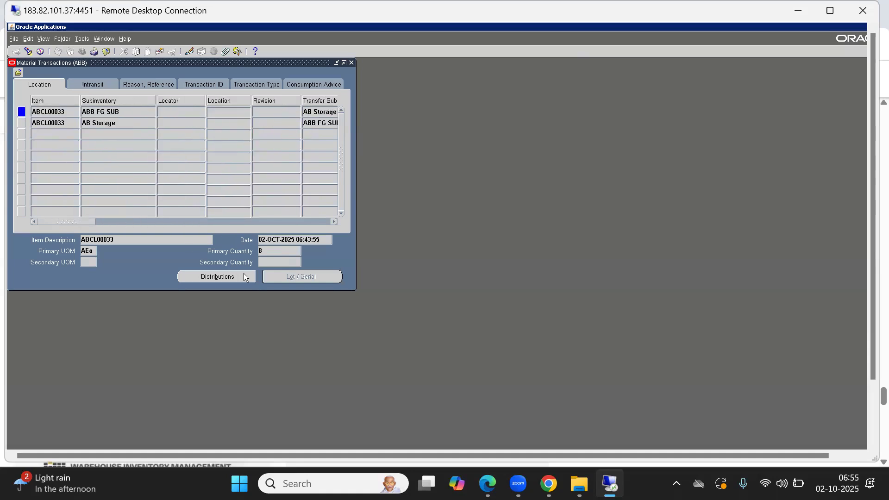
- View the accounting distributions of the ABB FG SUB and AB Storage transactions, reviewing the accounting type of each AB Storage distribution line
click(198, 282)
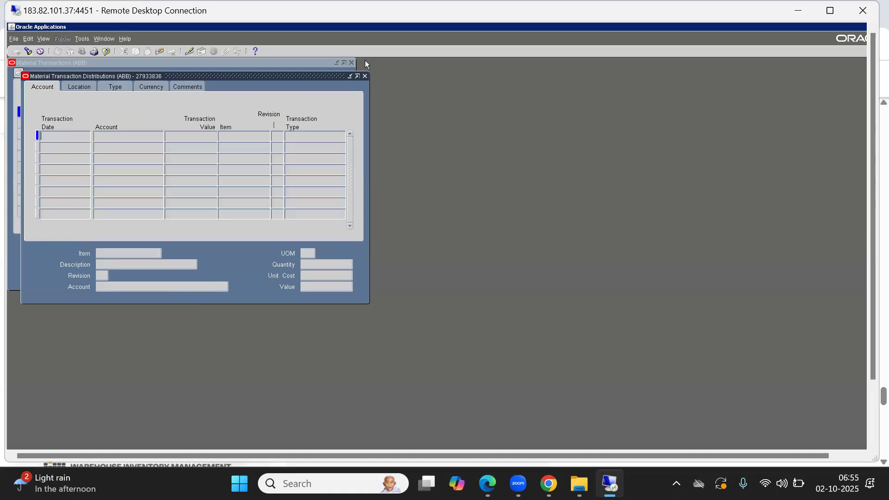
click(365, 76)
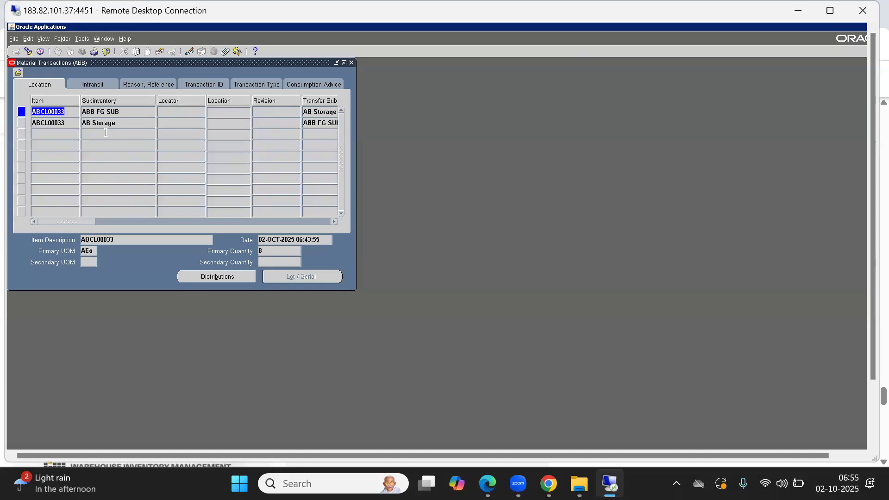
click(45, 122)
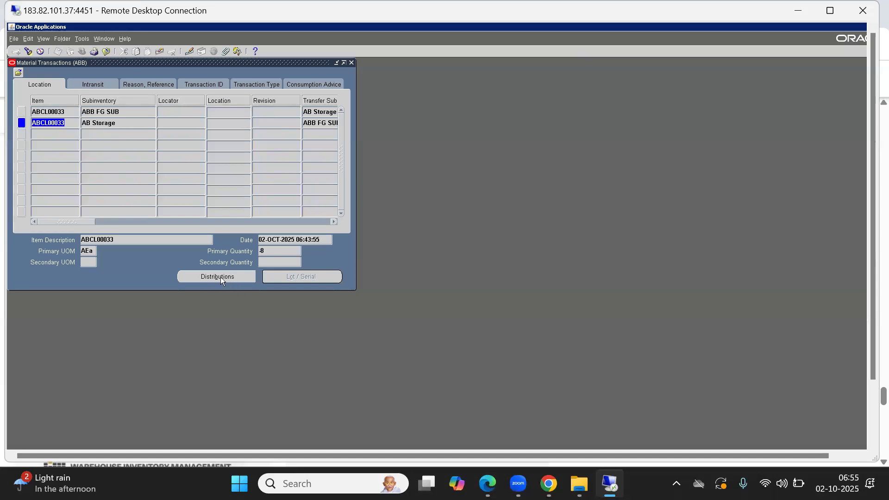
click(218, 276)
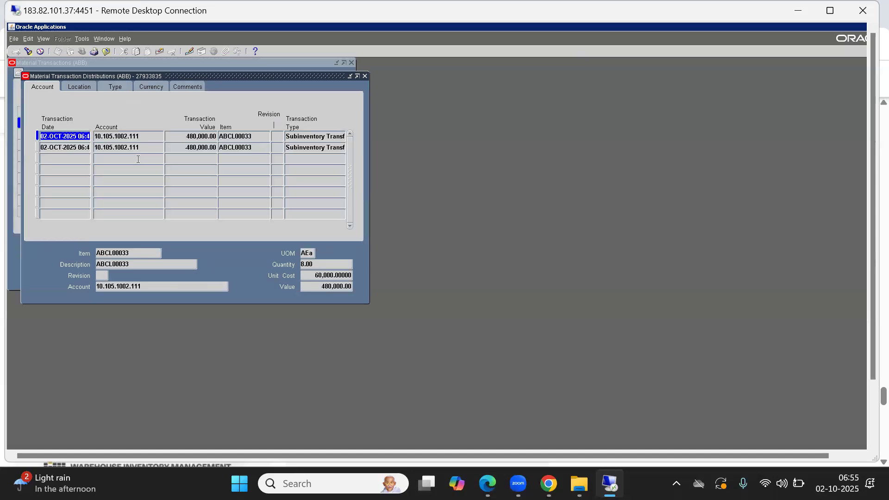
drag(193, 75, 376, 107)
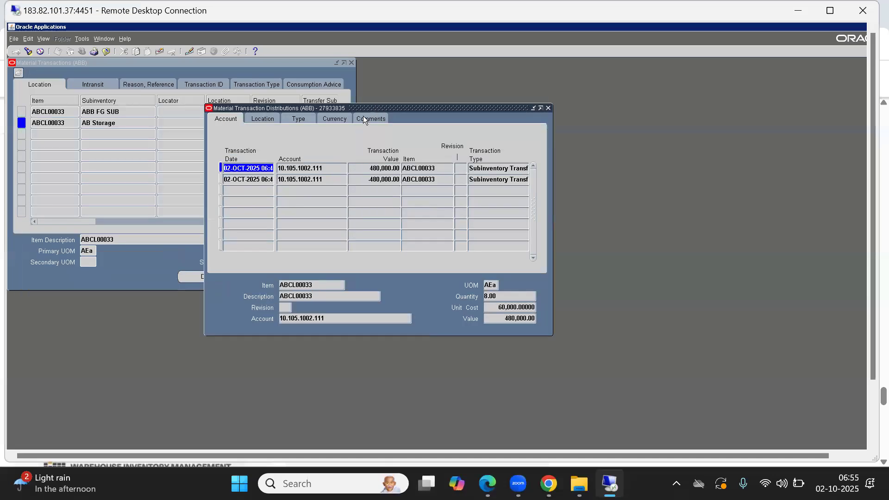
click(301, 117)
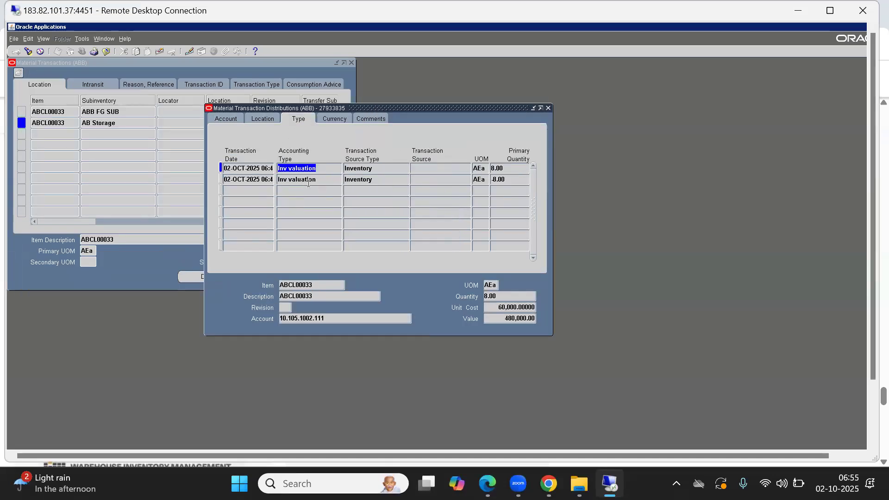
click(320, 180)
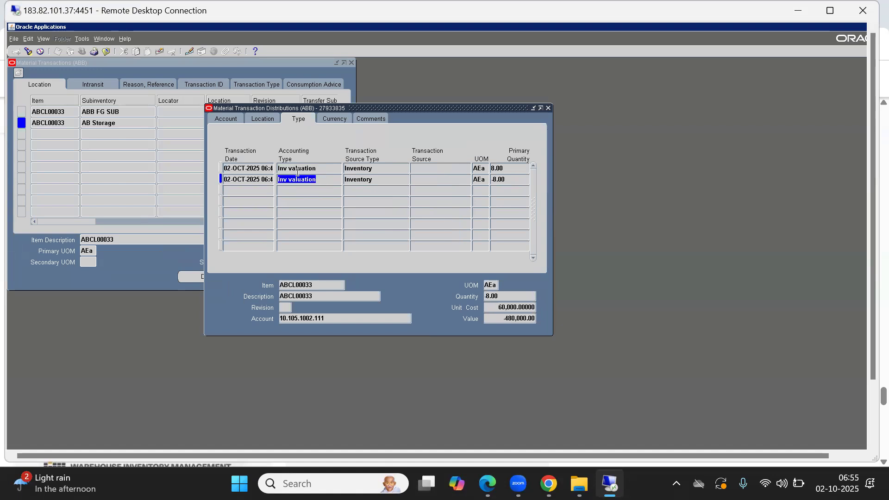
- Examine the segment breakdown of the negative distribution line's account and compare the accounts of both distribution lines
click(220, 119)
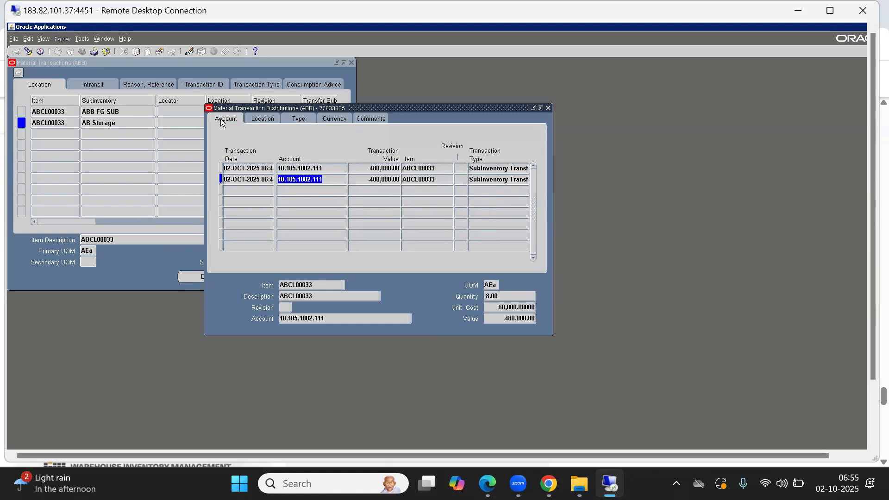
double_click(325, 185)
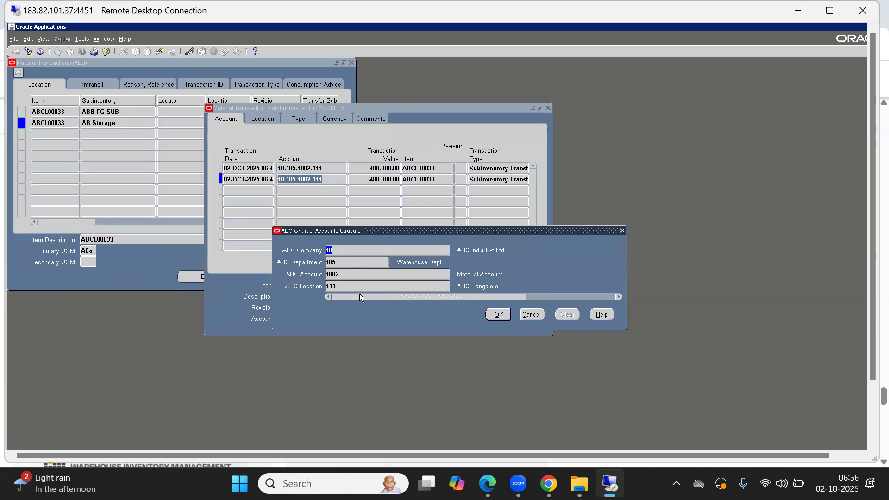
double_click(351, 276)
click(531, 315)
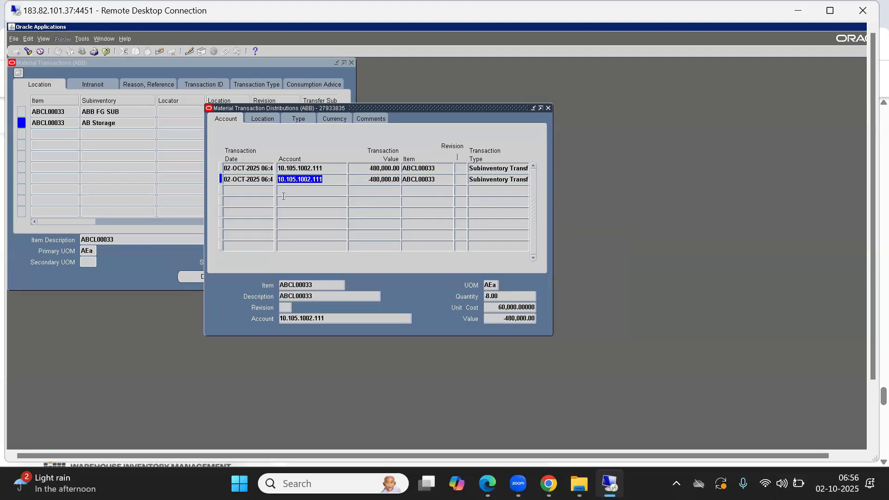
click(300, 168)
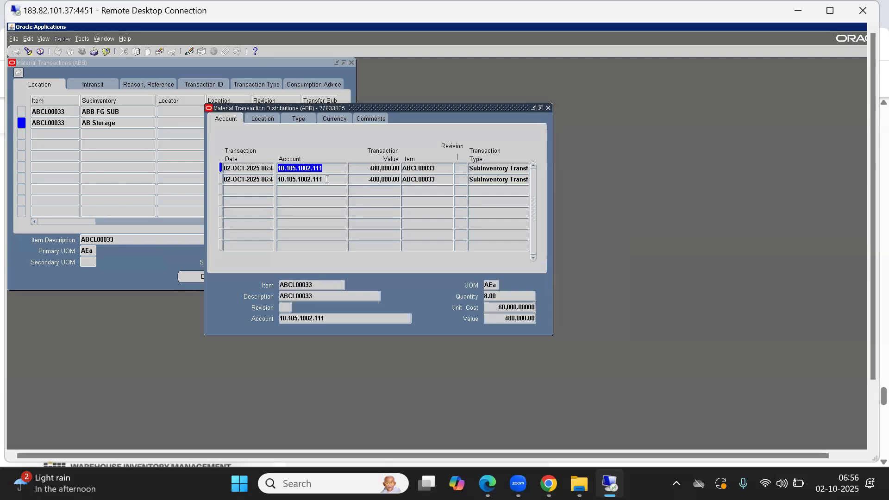
click(295, 180)
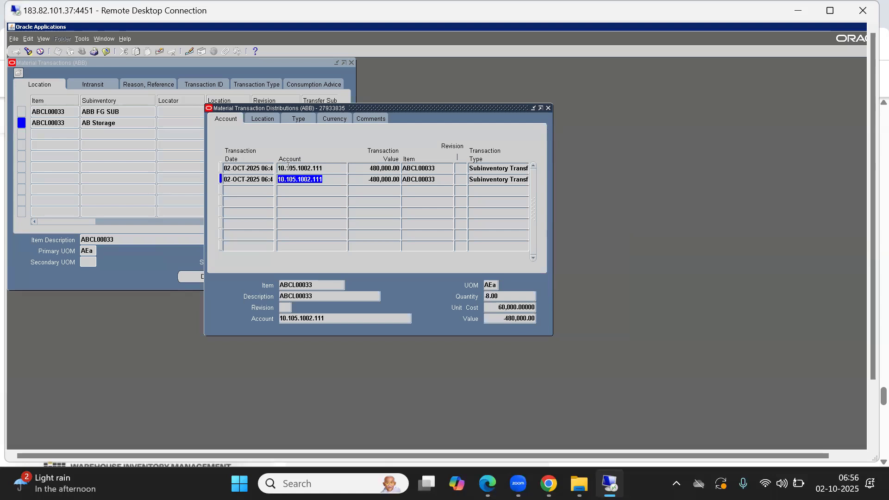
click(288, 169)
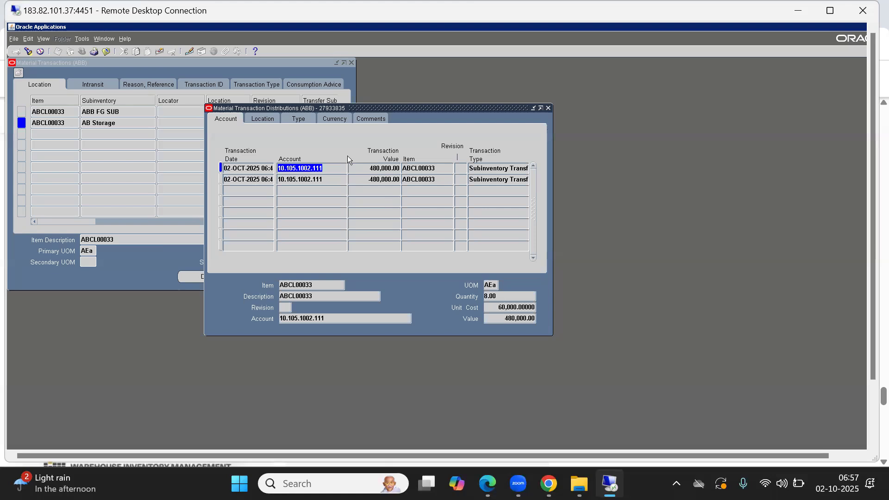
- Check the unit cost and value of the positive Inv valuation distribution line
click(297, 118)
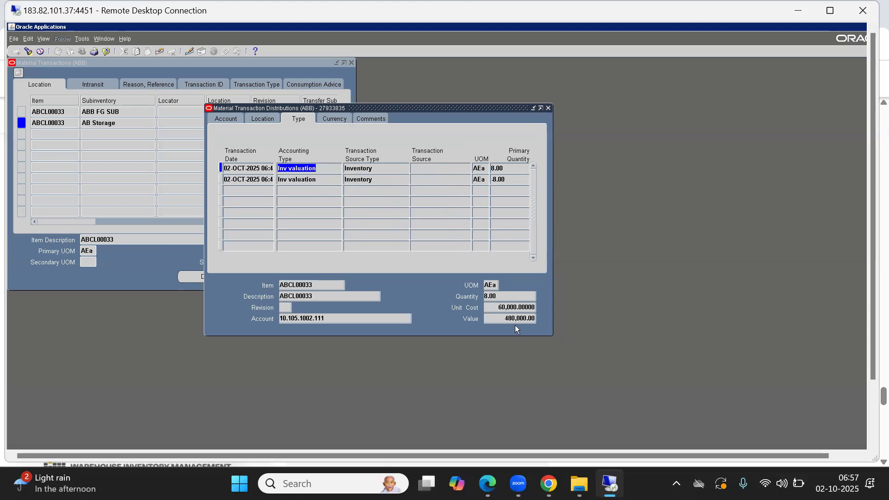
click(504, 310)
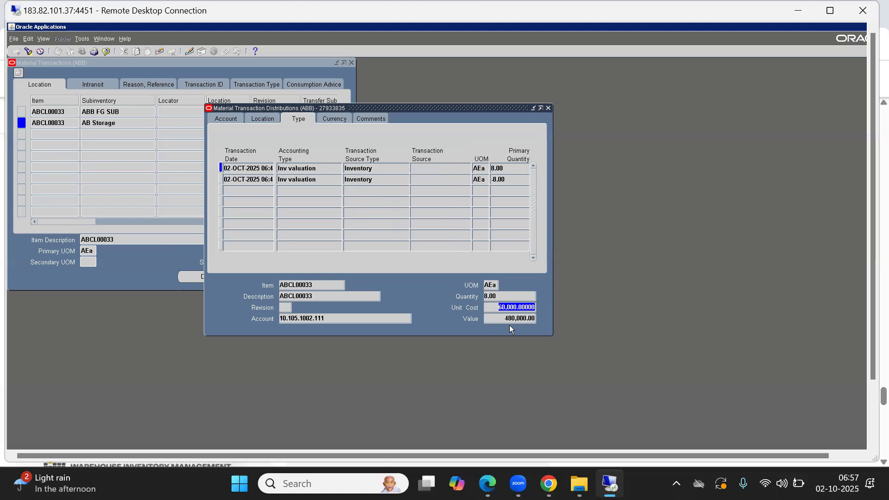
key(Tab)
key(shift+Tab)
key(Tab)
click(496, 307)
- Compare the accounting types of both distribution lines and review their account and comments details
click(288, 170)
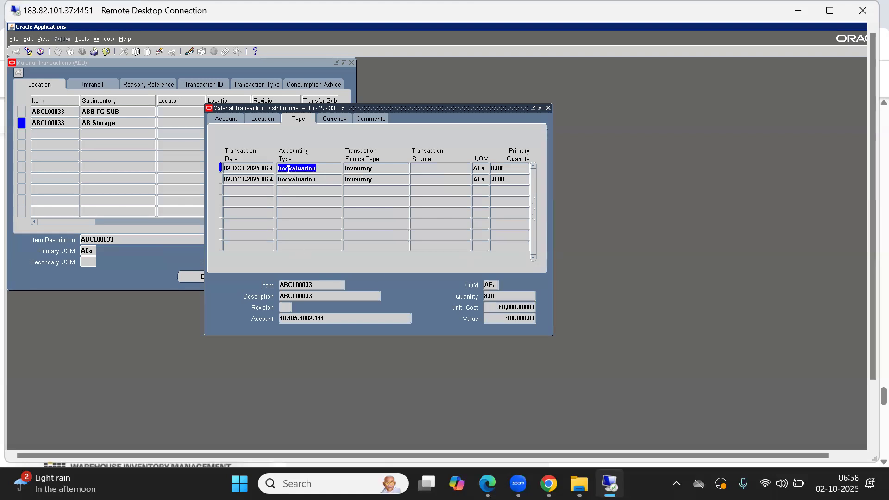
click(290, 179)
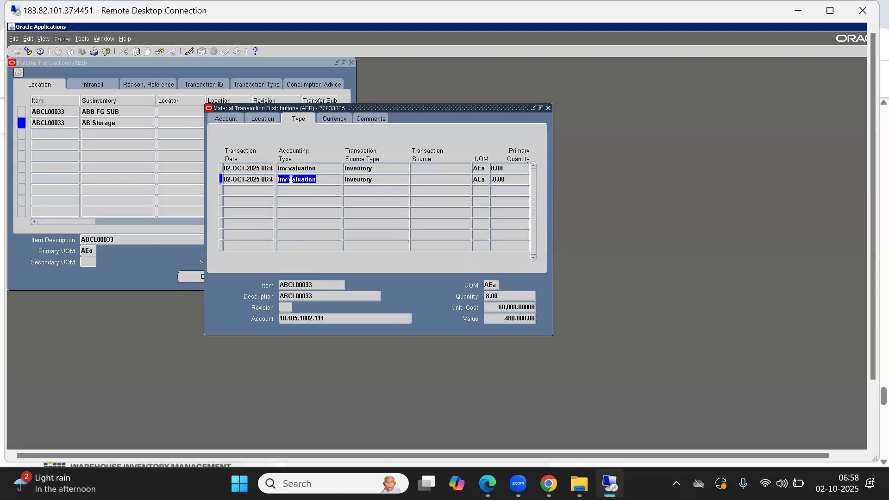
click(288, 168)
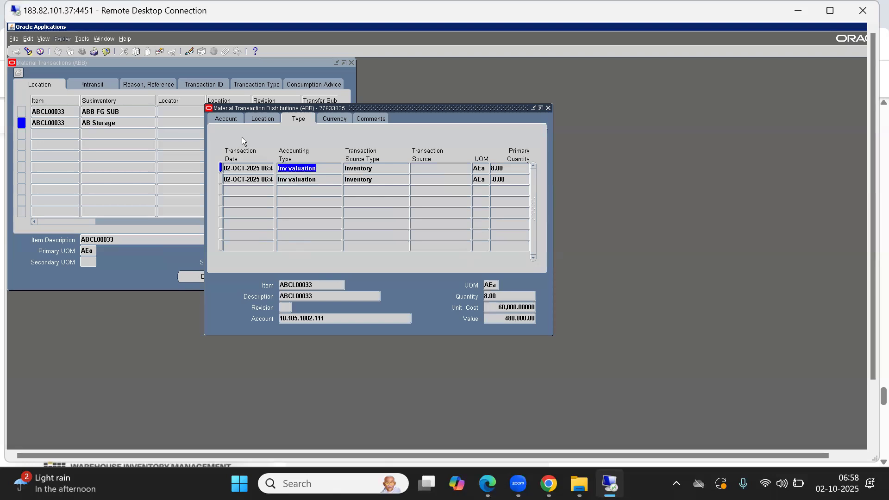
click(224, 119)
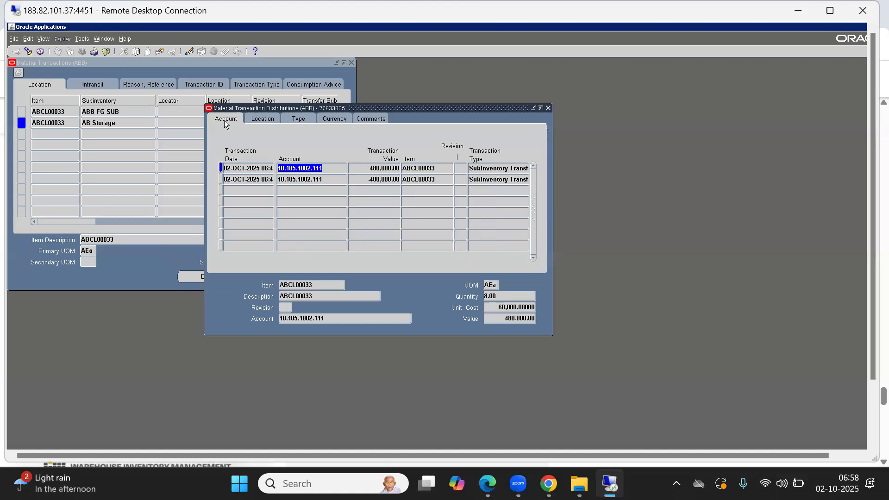
click(377, 118)
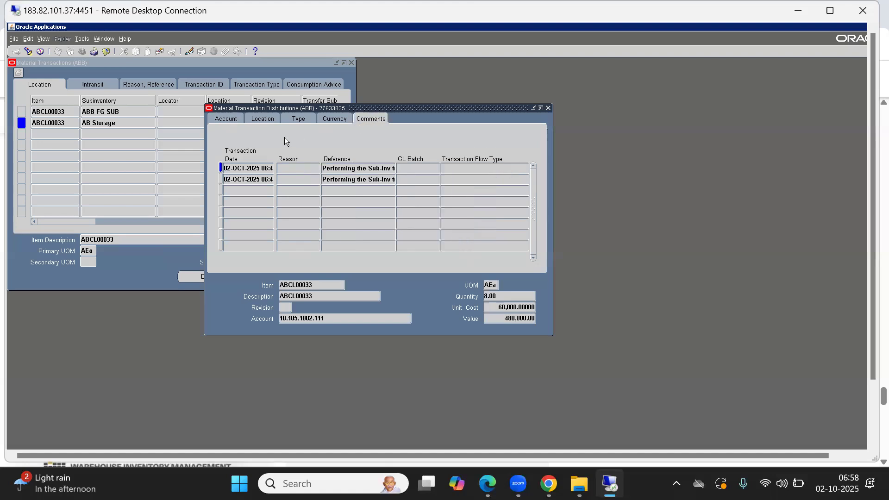
click(223, 120)
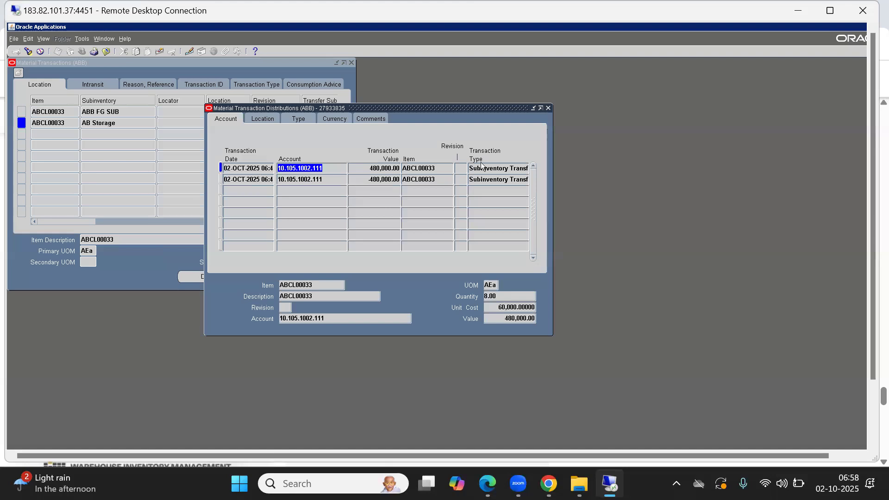
- Close the distributions and review the AB Storage row in the material transactions
click(547, 108)
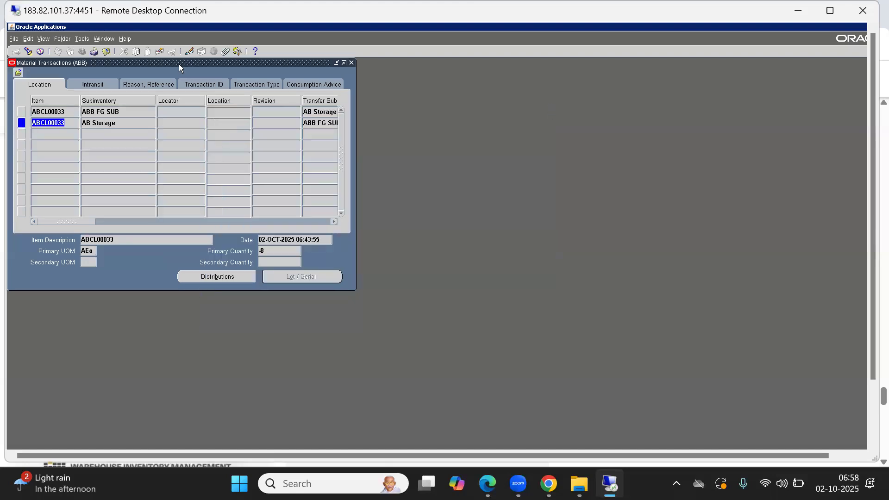
click(79, 41)
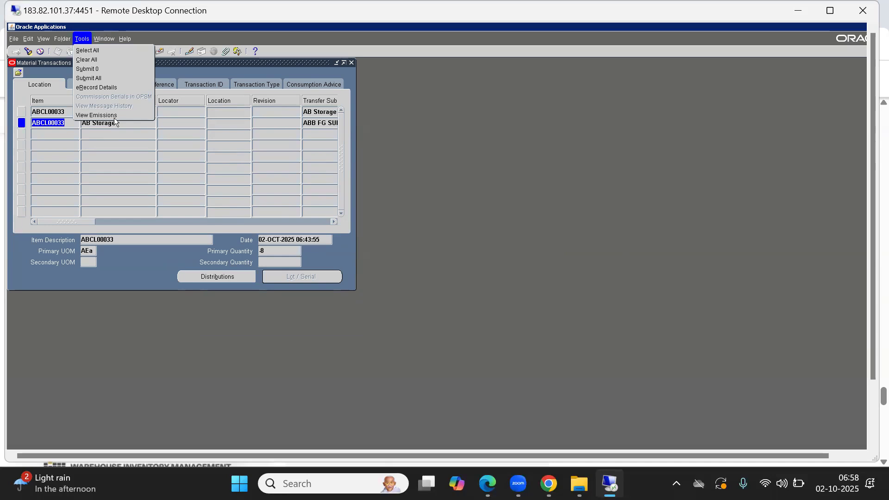
click(50, 124)
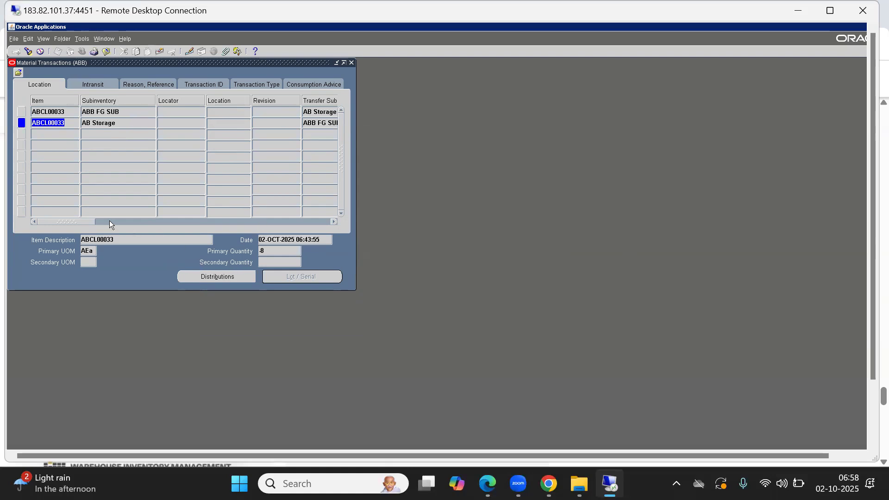
drag(76, 221, 7, 224)
key(Tab)
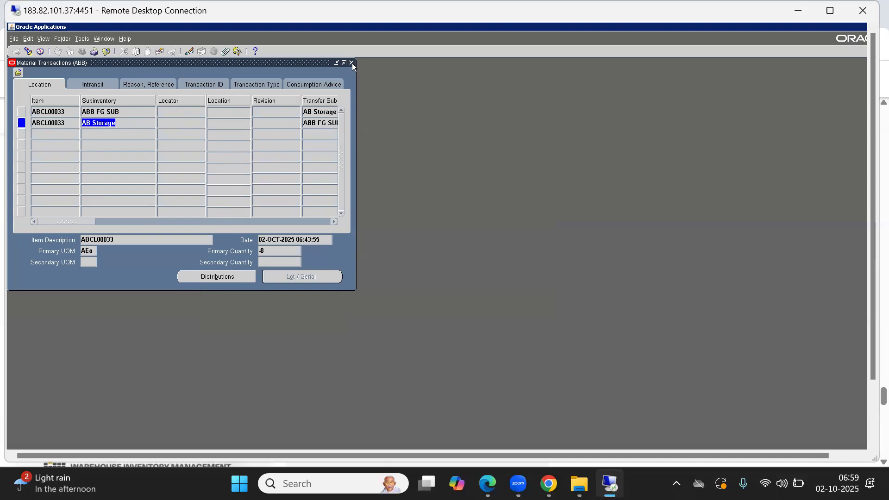
- Start a new single request and look up a program name beginning with "cre"
click(41, 53)
click(40, 38)
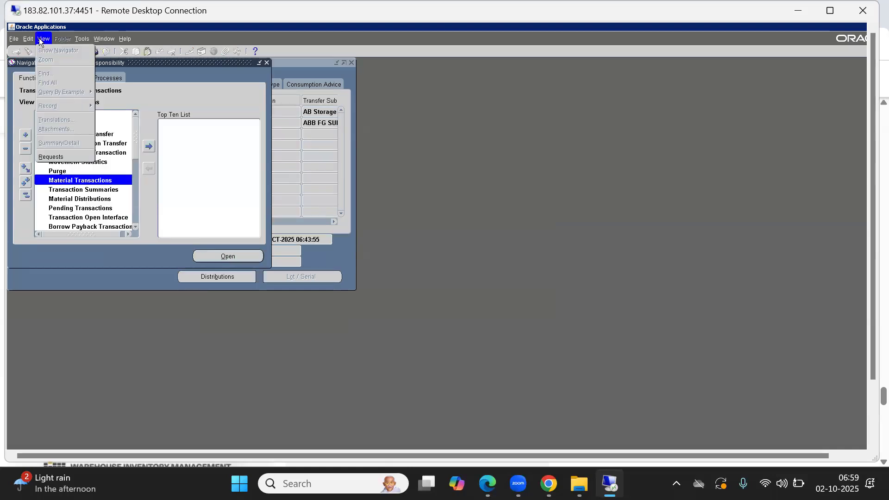
click(53, 158)
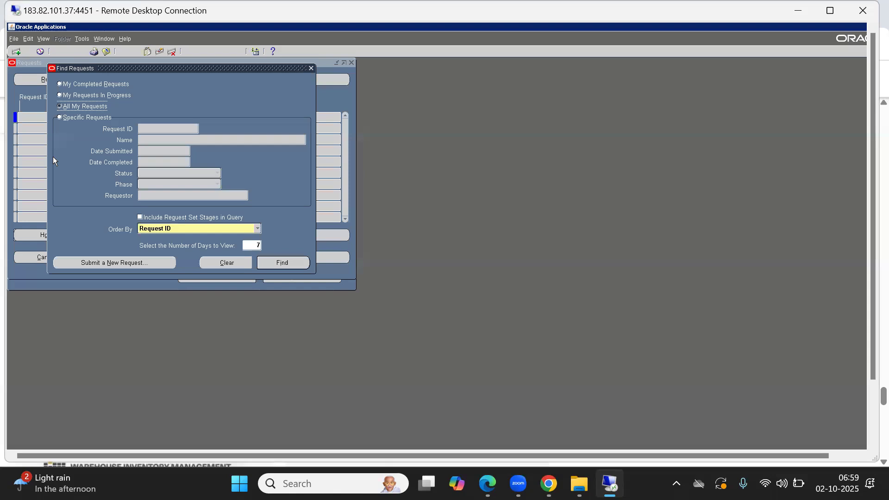
key(Tab)
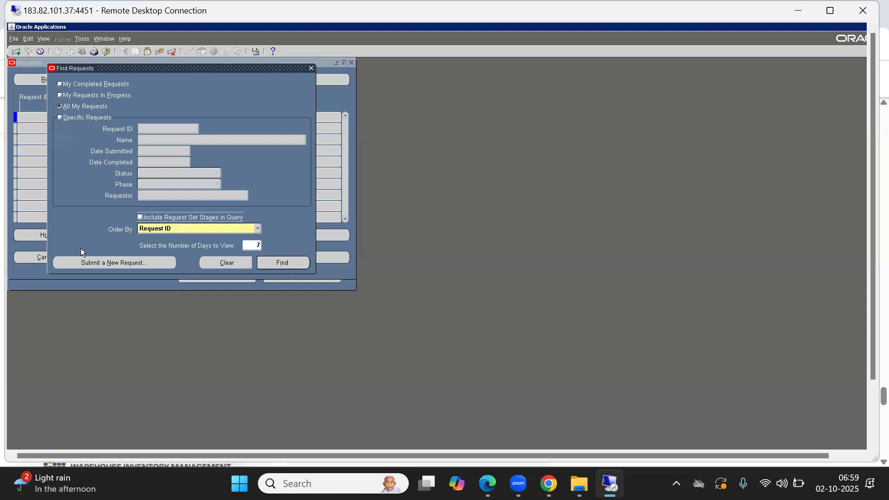
click(85, 262)
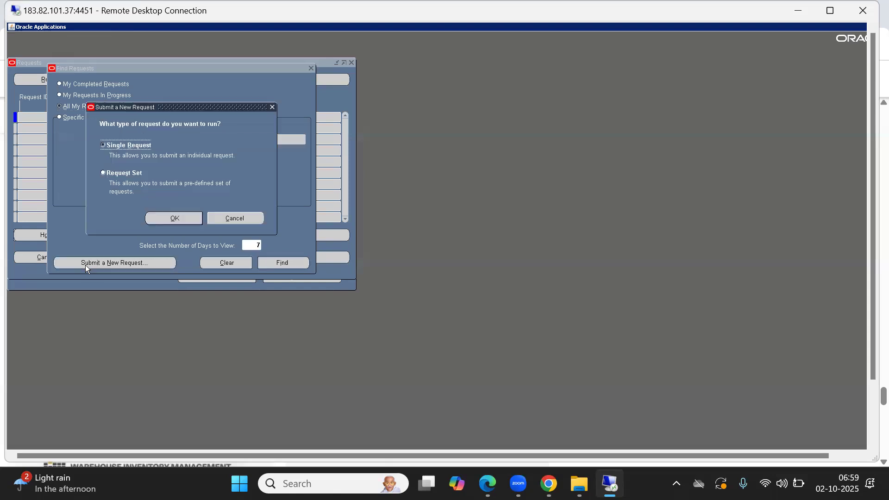
click(175, 219)
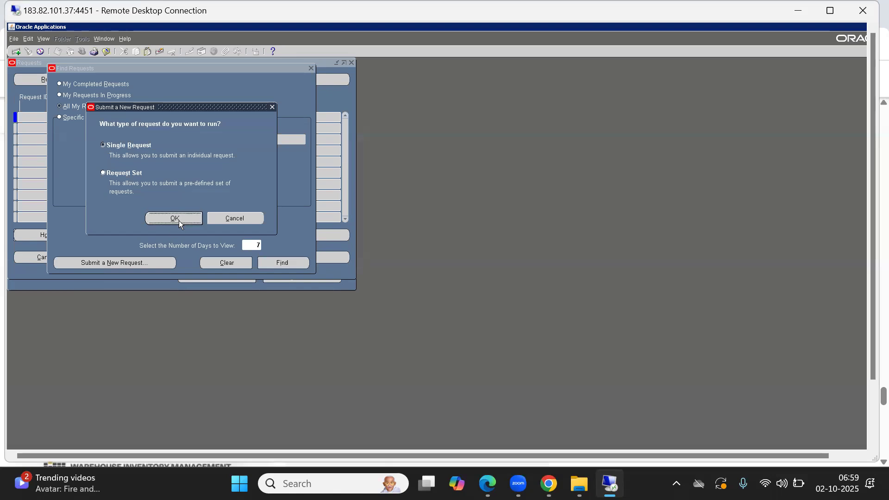
text(cre)
key(Tab)
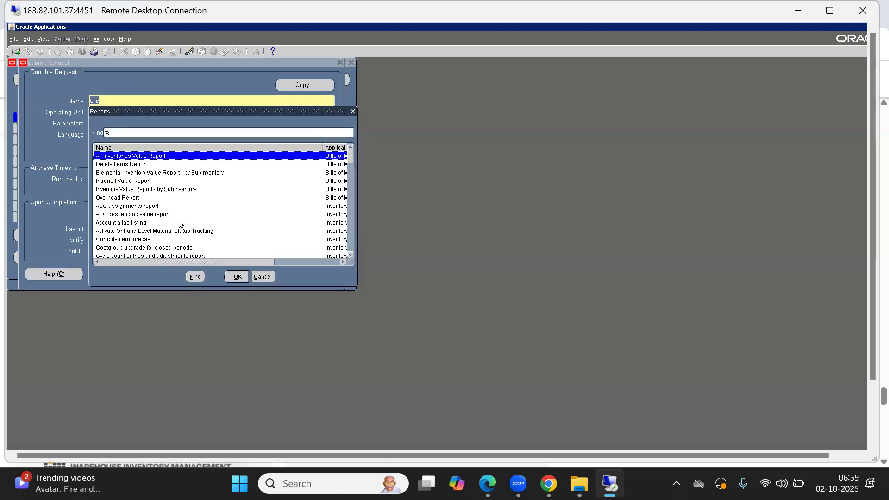
- Browse the reports whose names begin with "c", and cancel the request submission
text(c)
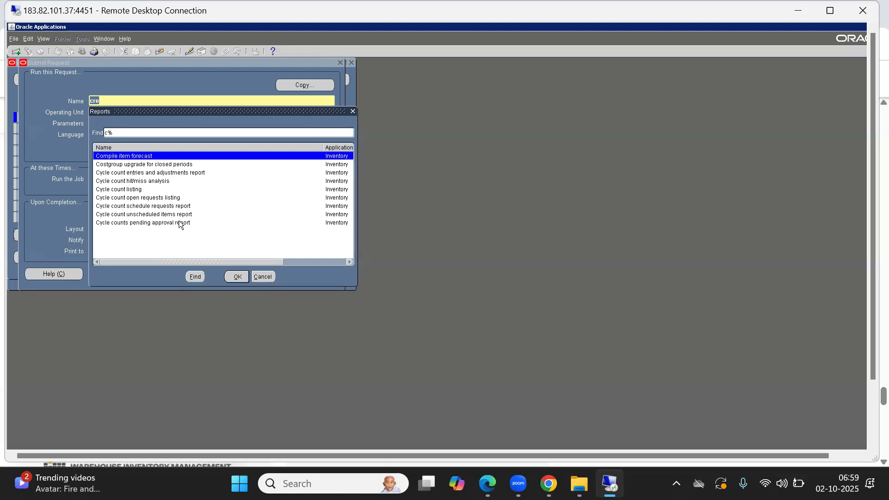
key(Down)
key(Down)
key(Down)
key(Down)
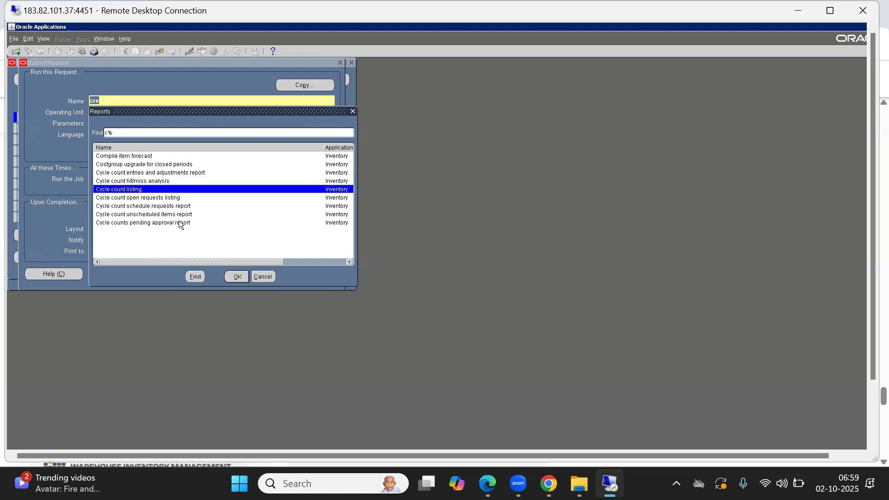
key(Down)
key(Down)
key(Down)
key(Down)
key(Up)
key(Up)
key(Up)
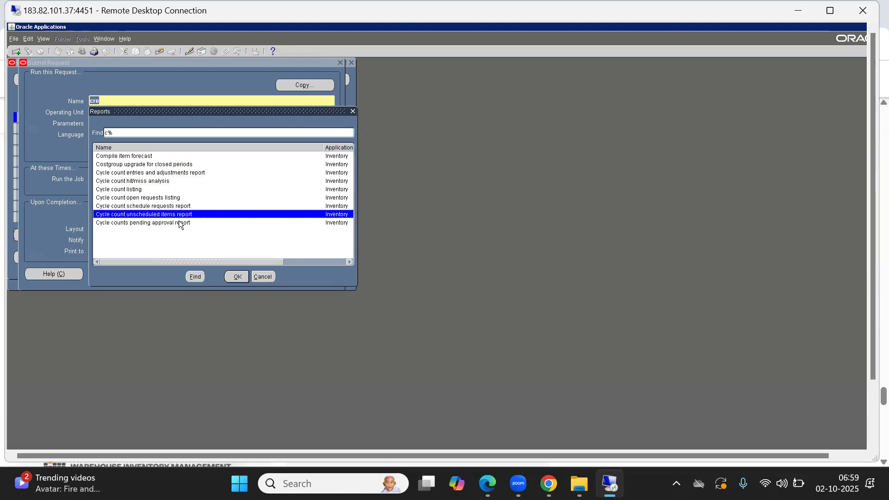
key(Up)
key(Up)
key(Up)
key(Up)
key(Up)
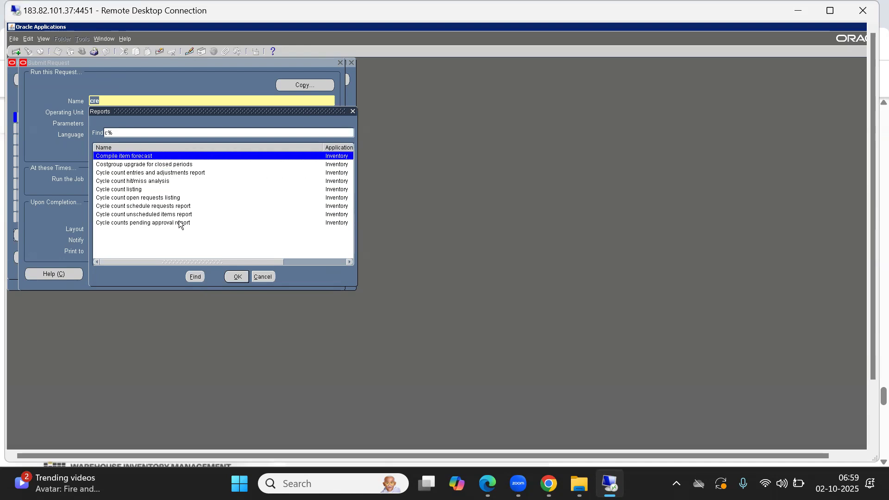
key(Down)
key(Down)
key(Down)
key(Down)
key(Down)
key(Down)
key(Down)
key(Down)
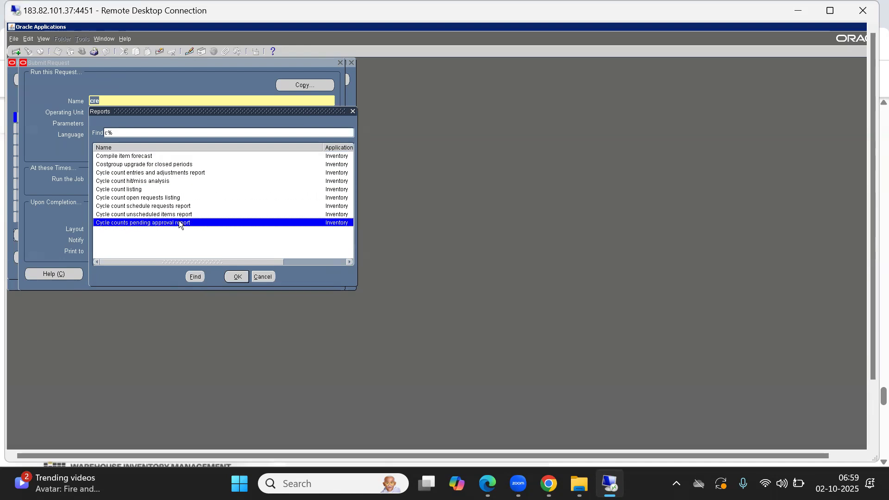
click(262, 277)
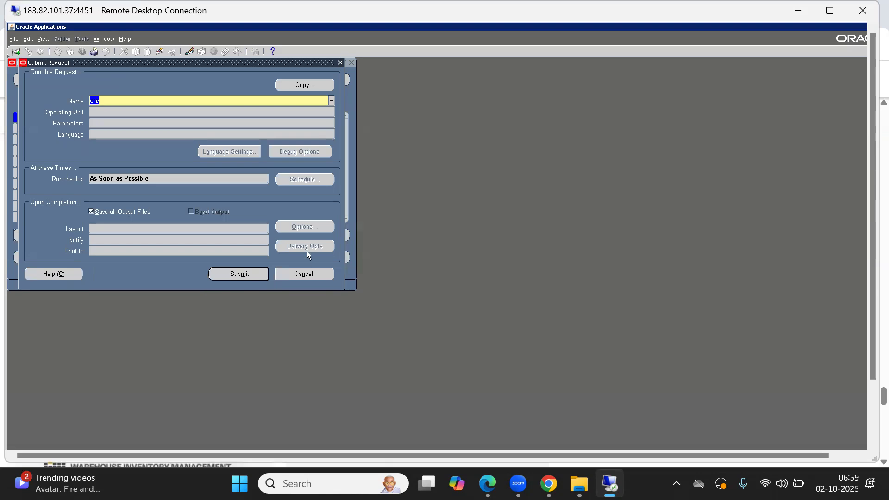
click(303, 274)
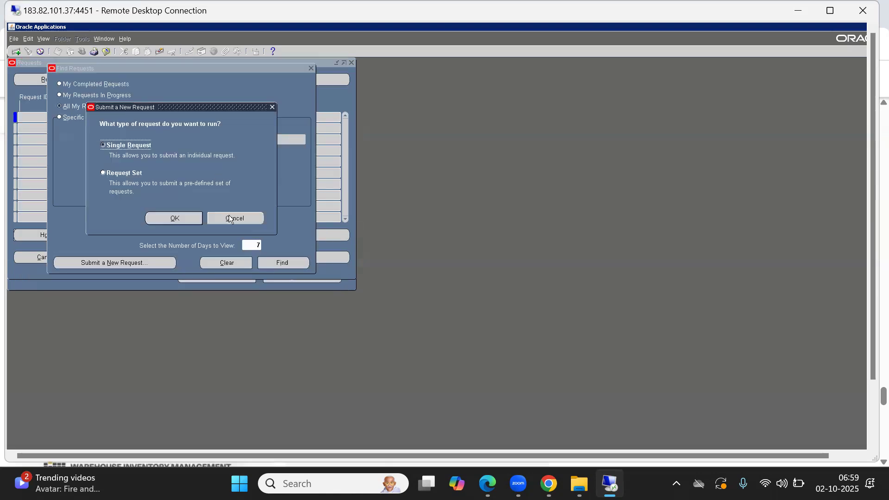
click(230, 219)
click(311, 68)
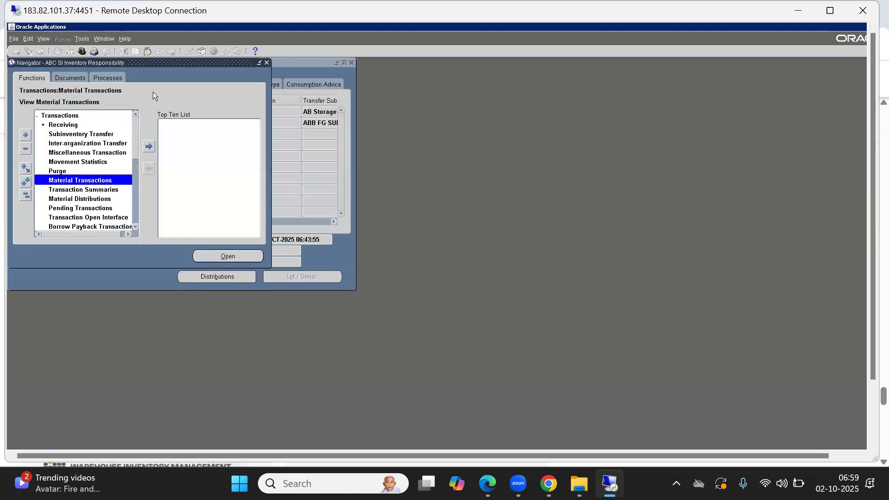
- Switch to the System Administrator responsibility and open the Request Groups form for responsibilities
key(alt+f)
key(w)
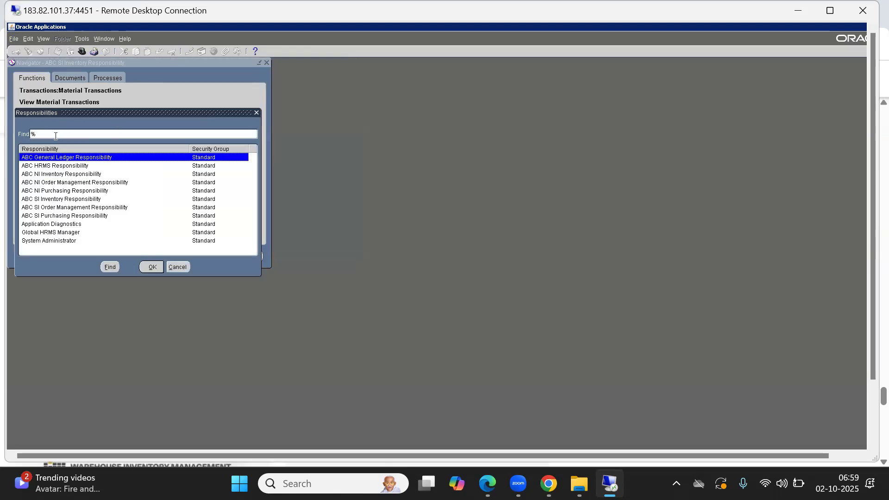
double_click(47, 241)
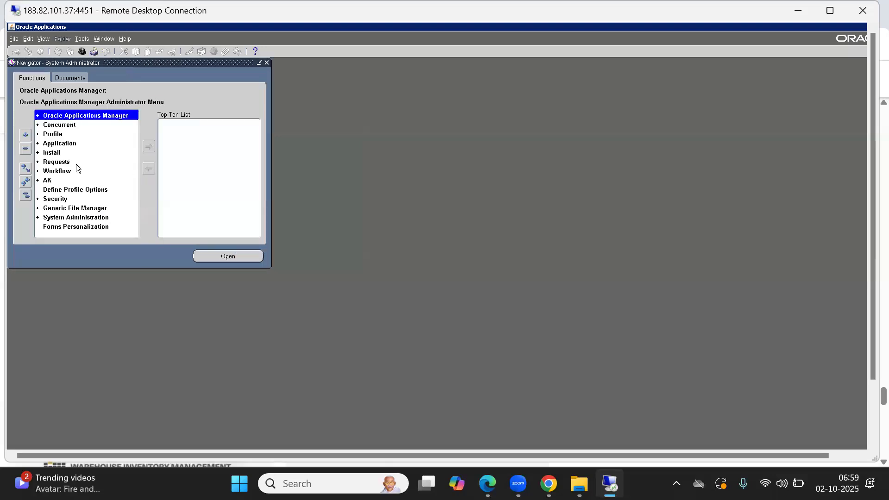
key(s)
key(Return)
key(r)
key(Return)
key(Down)
key(Return)
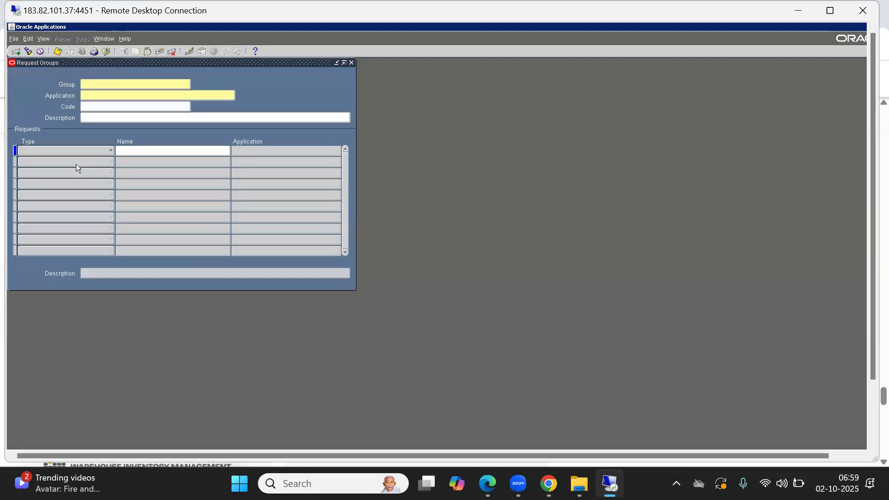
- Query the request groups for a group name matching "All Incl%" in an application matching "Inven%"
key(F11)
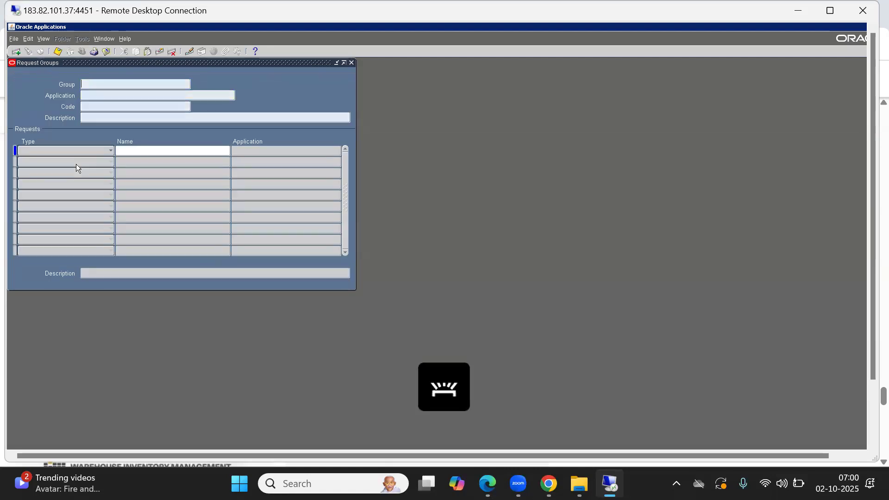
text(ALL)
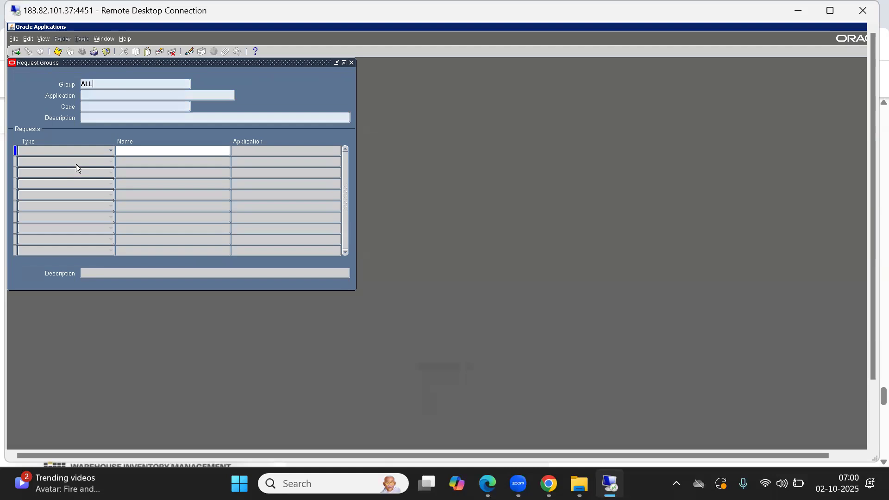
text( INV)
key(BackSpace)
text(C%)
key(Left)
key(BackSpace)
key(BackSpace)
text(nc)
key(Left)
key(BackSpace)
text(l)
key(Tab)
text(Inven)
text(%)
key(ctrl+F11)
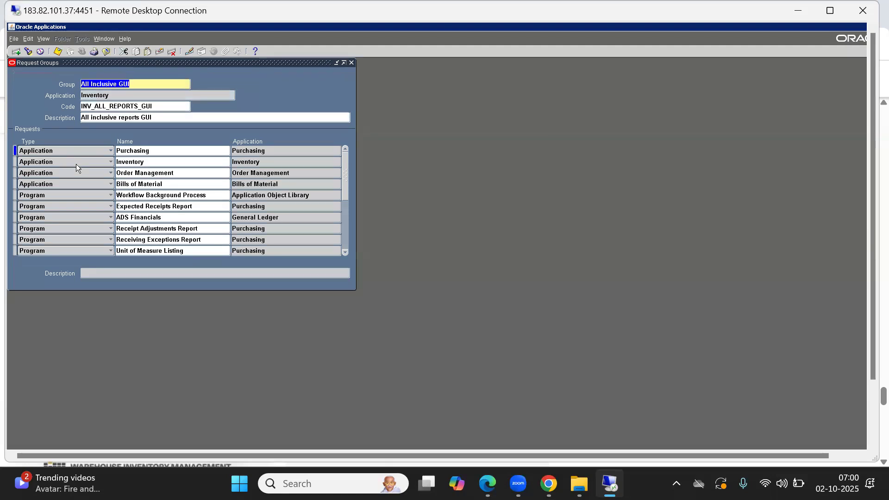
- Add a Program row to the All Inclusive GUI group's requests and choose Create Accounting - Cost Management
click(135, 152)
key(ctrl+Down)
key(Tab)
text(cre)
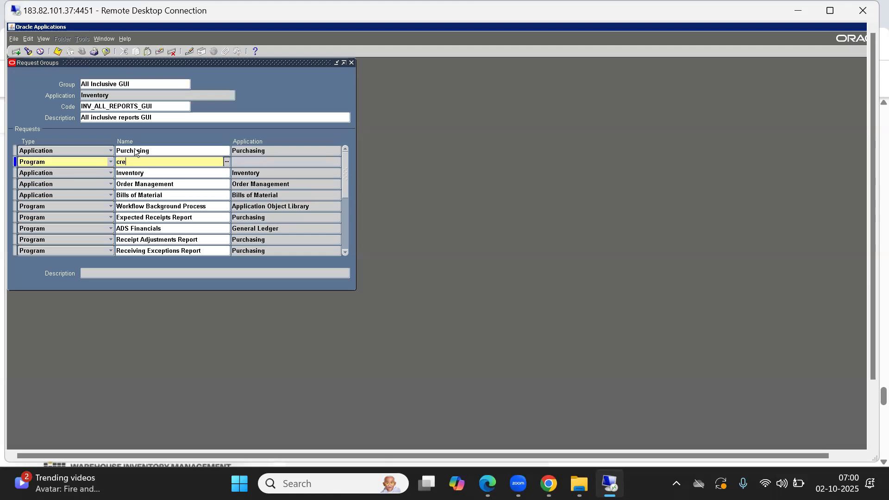
key(Tab)
text(ate)
text( a)
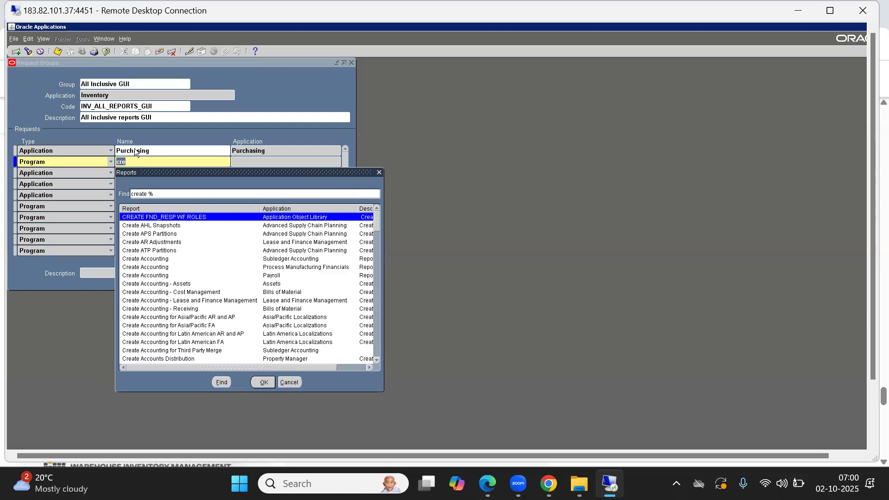
text(ccount)
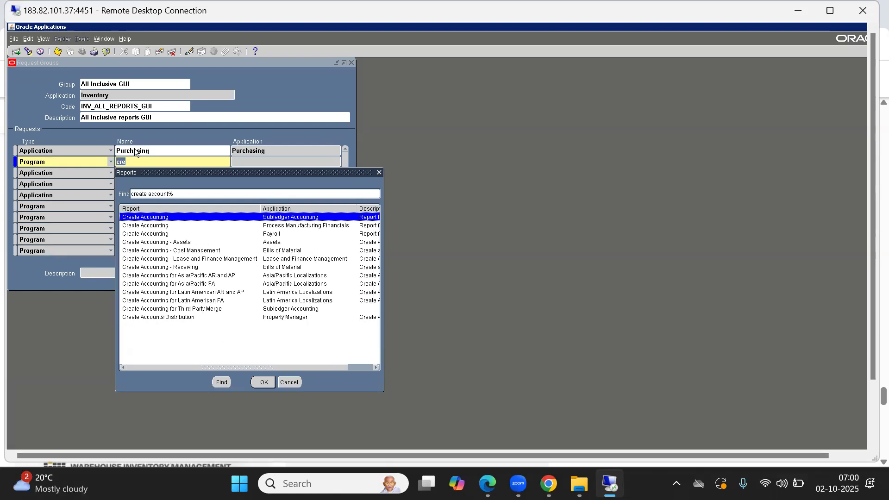
key(Down)
key(Down)
key(Down)
key(Down)
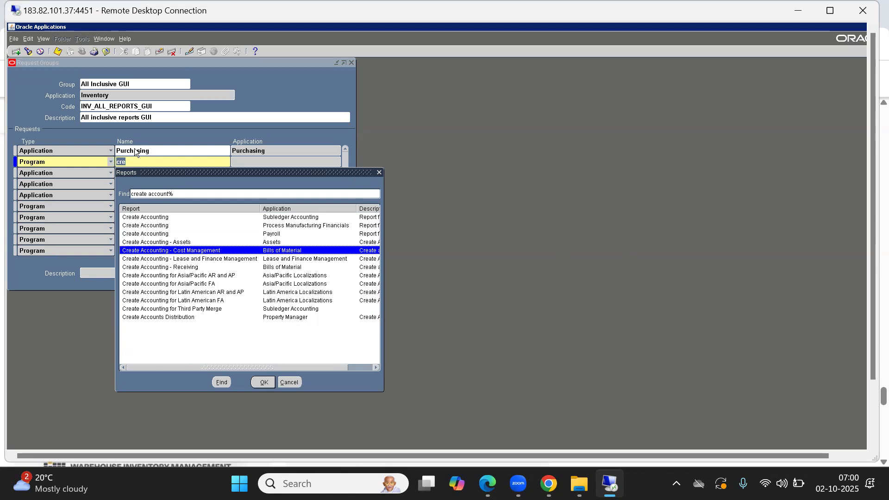
key(Return)
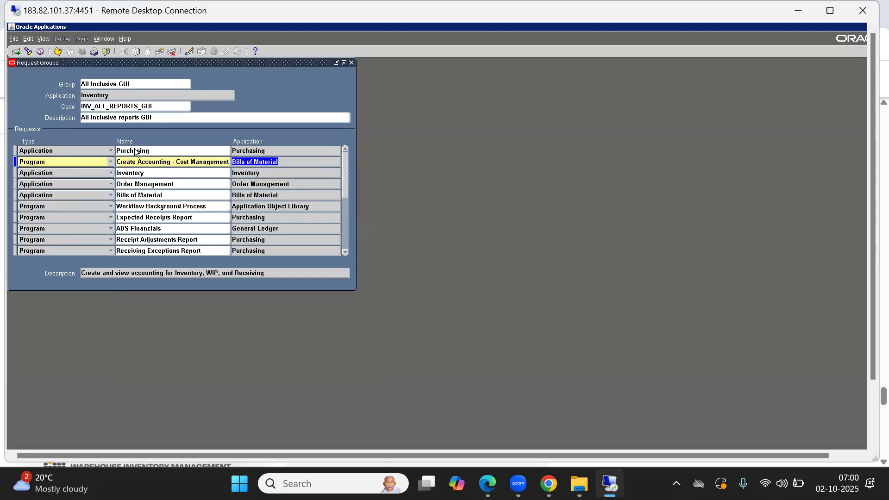
- Close the Request Groups form and switch to the ABC SI Inventory Responsibility
key(alt+f)
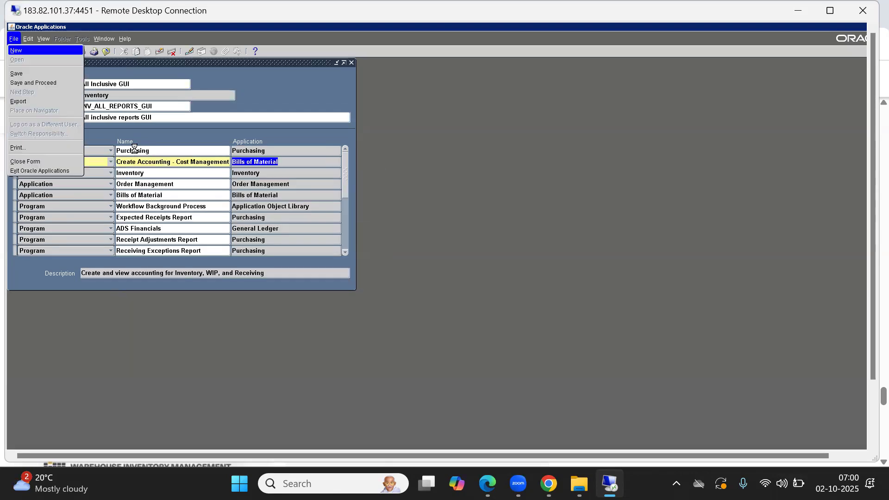
key(c)
key(alt+f)
key(w)
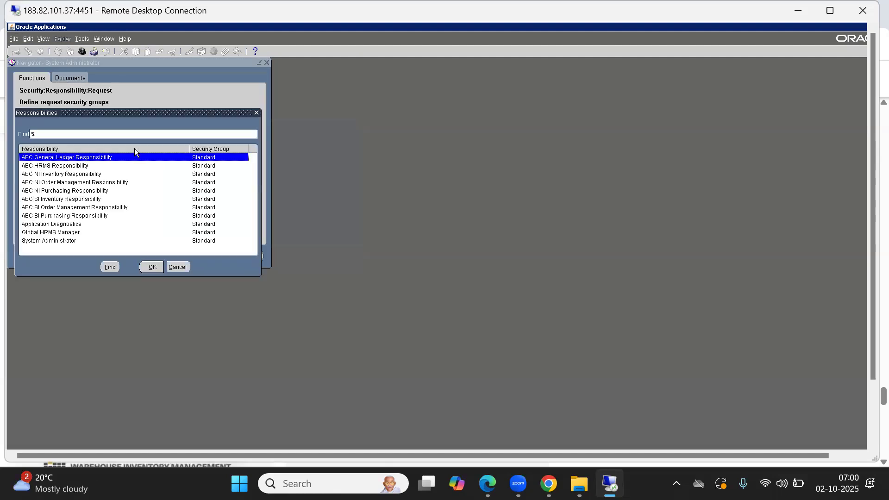
key(Down)
key(Down)
key(Down)
key(Down)
key(Down)
key(Return)
key(r)
key(Return)
key(Down)
key(Down)
key(Down)
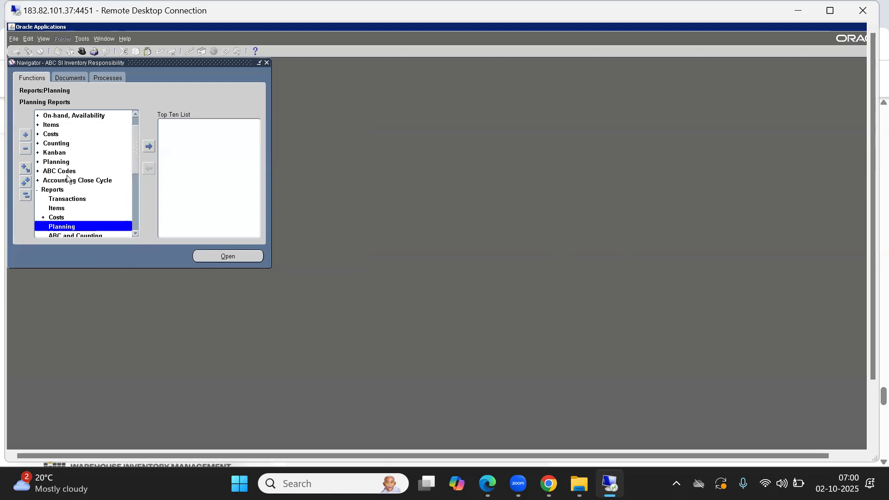
click(23, 198)
key(alt+f)
key(r)
click(177, 266)
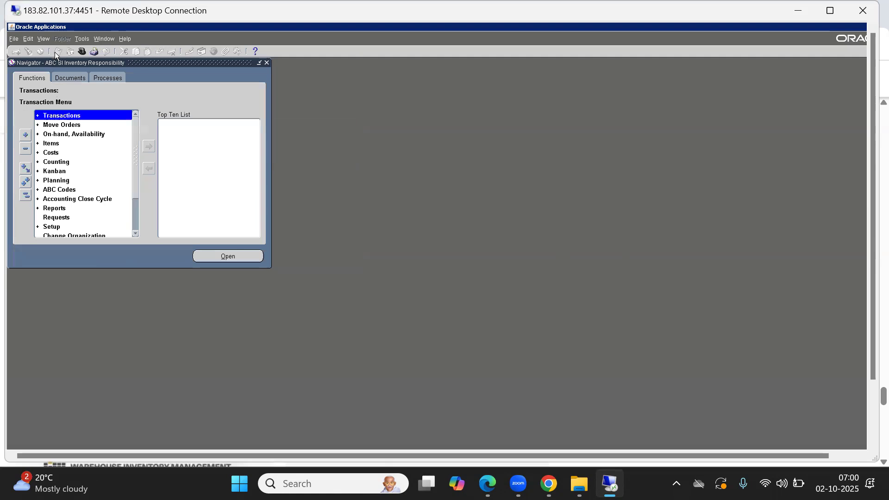
- Submit a new single request and look up a program name beginning with "create"
click(43, 40)
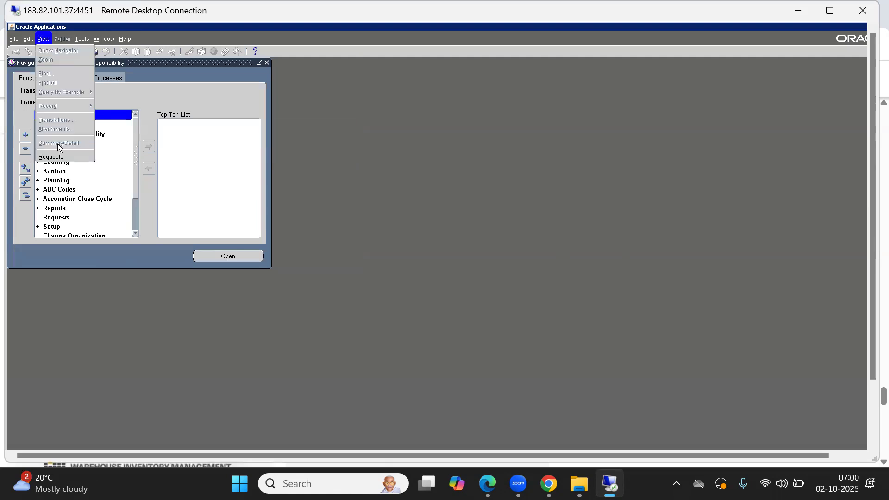
click(54, 157)
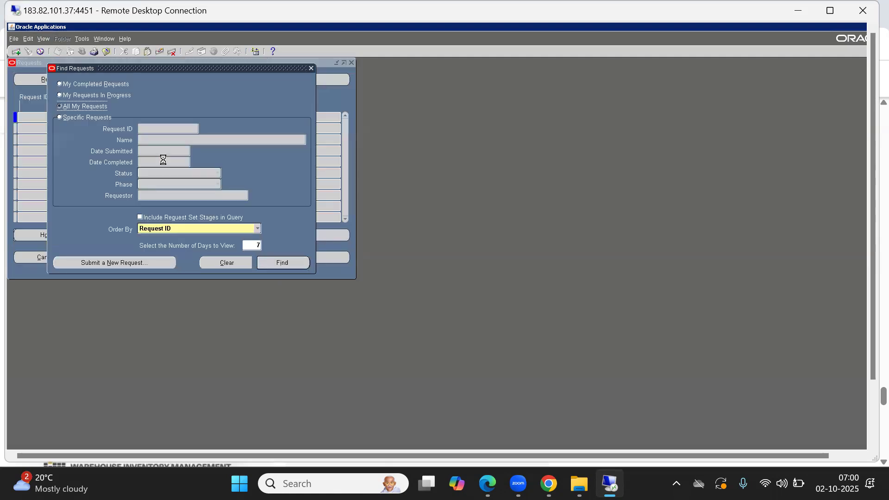
click(96, 263)
click(180, 216)
text(create)
key(Tab)
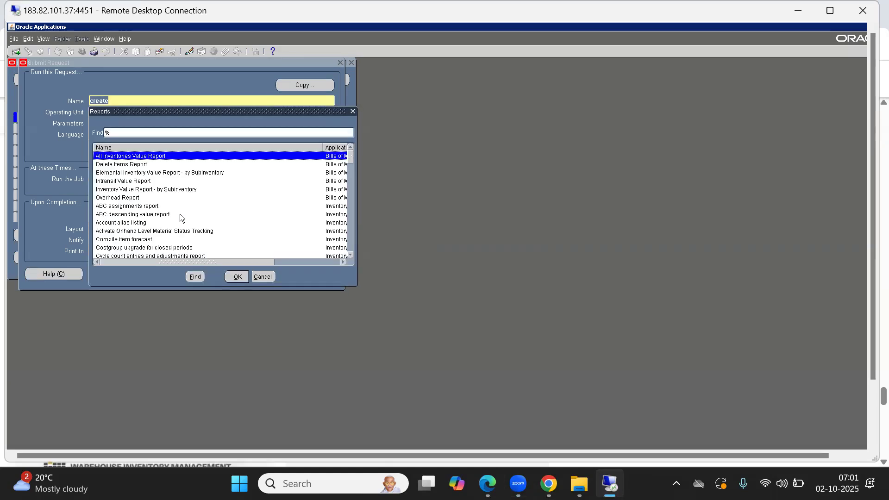
- Narrow the report list to names beginning with "c", browse them, then cancel the submission and close the request search
text(c)
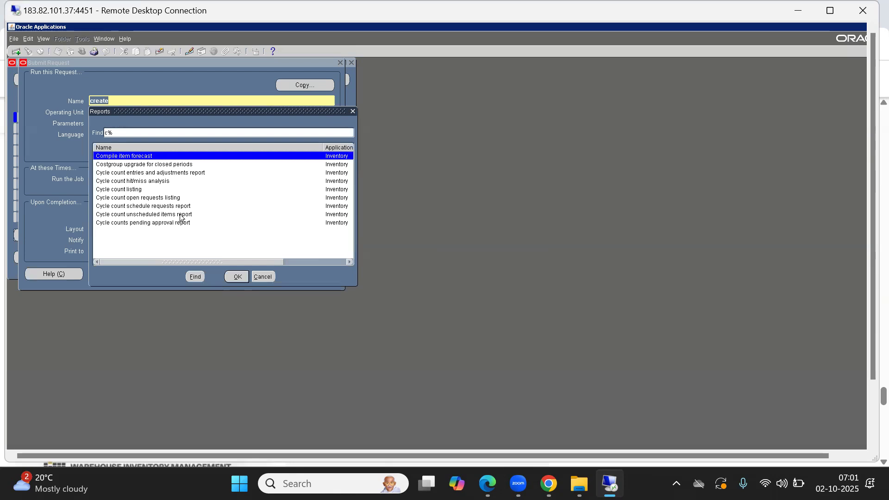
key(Down)
key(Down)
key(Down)
key(Down)
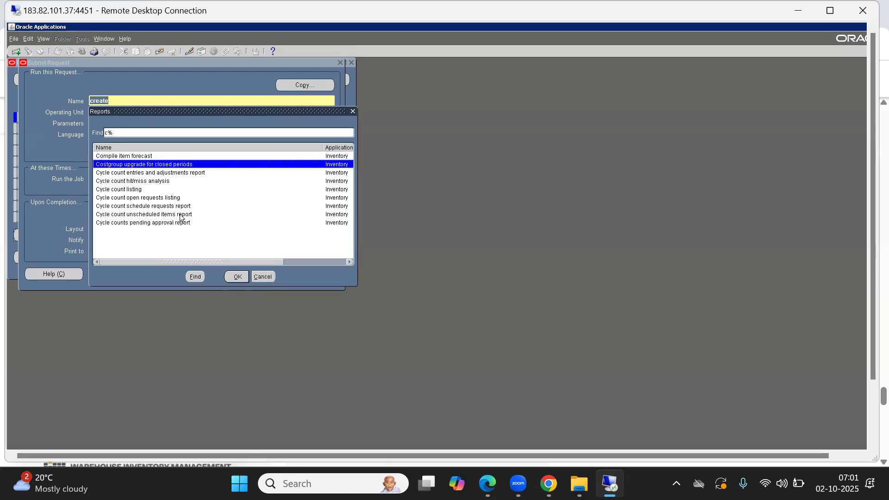
key(Down)
key(Up)
key(Up)
key(Up)
key(Up)
key(Up)
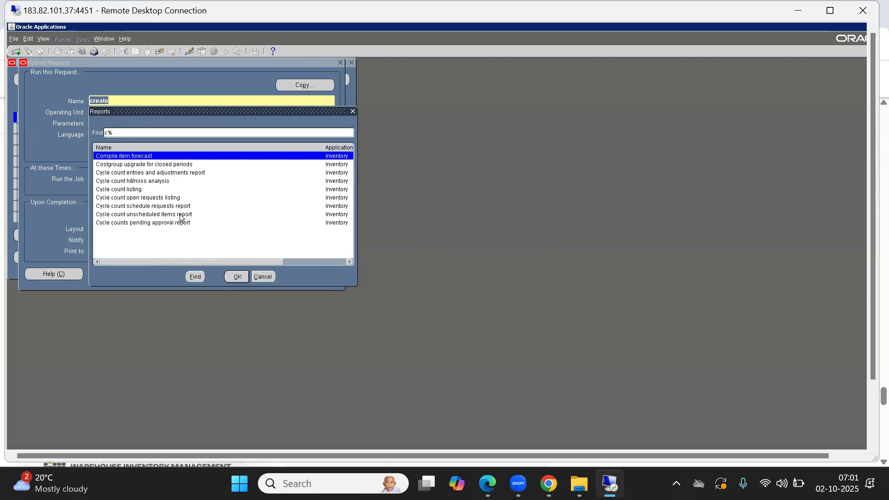
click(262, 276)
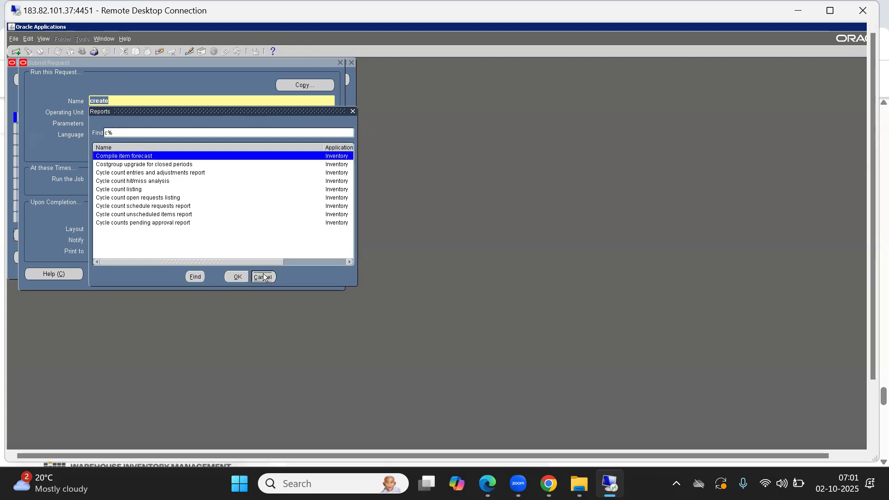
click(325, 274)
click(245, 220)
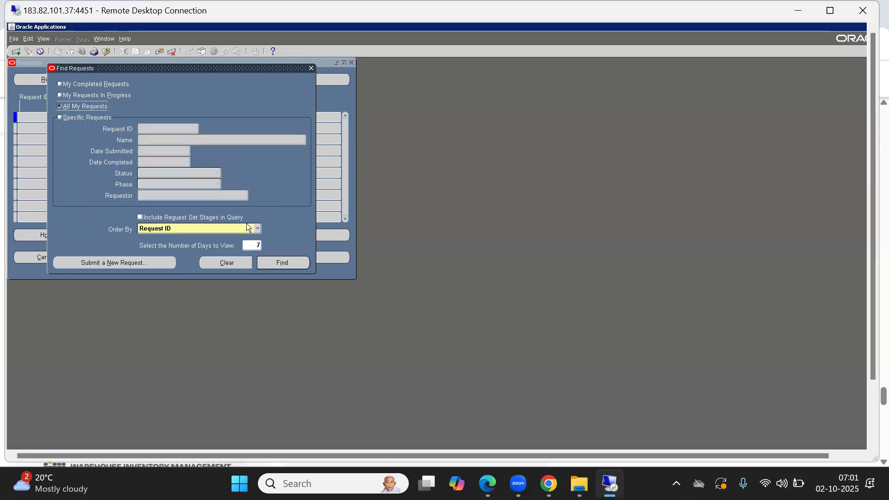
click(311, 68)
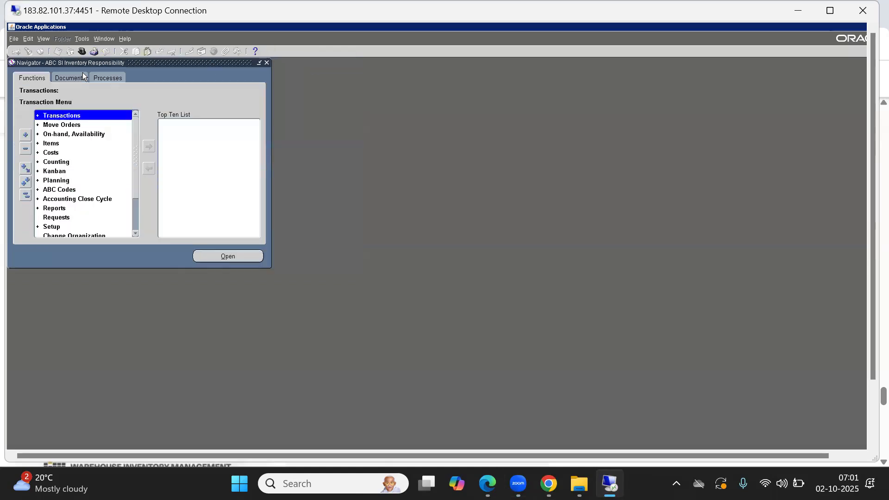
- Switch to the System Administrator responsibility and open the form for defining responsibilities under Security
click(82, 52)
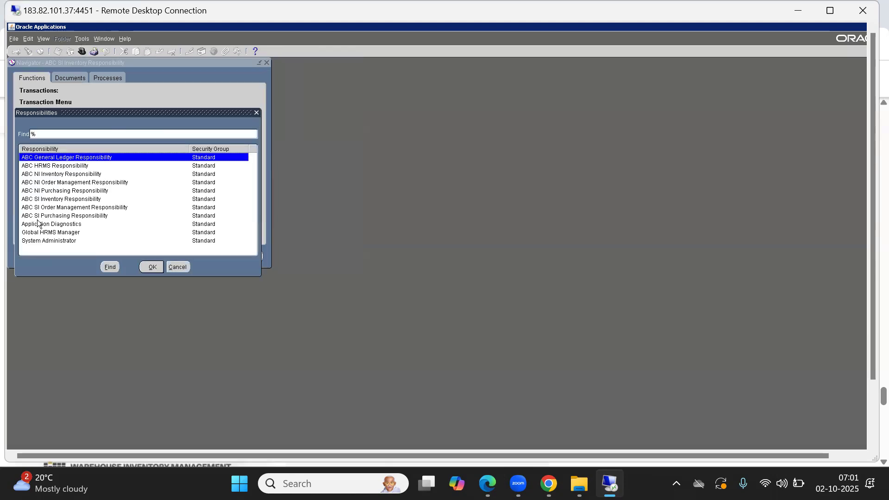
double_click(51, 239)
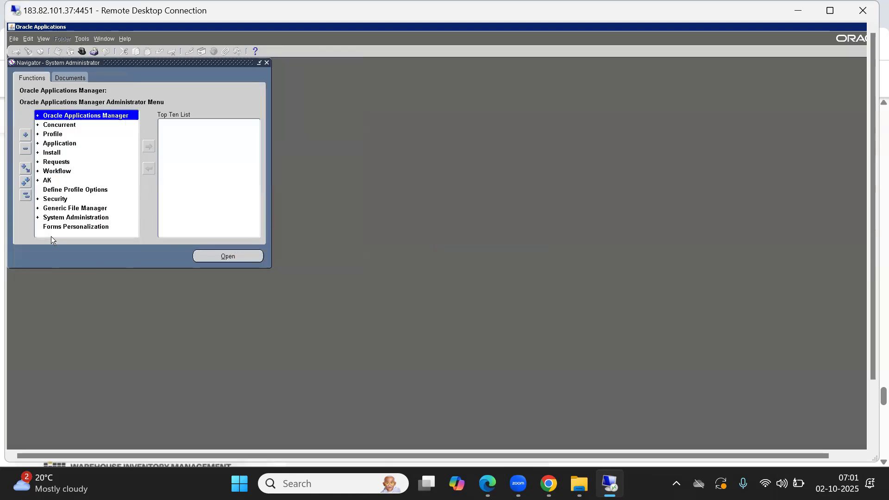
key(s)
key(Return)
key(Down)
key(Return)
key(Return)
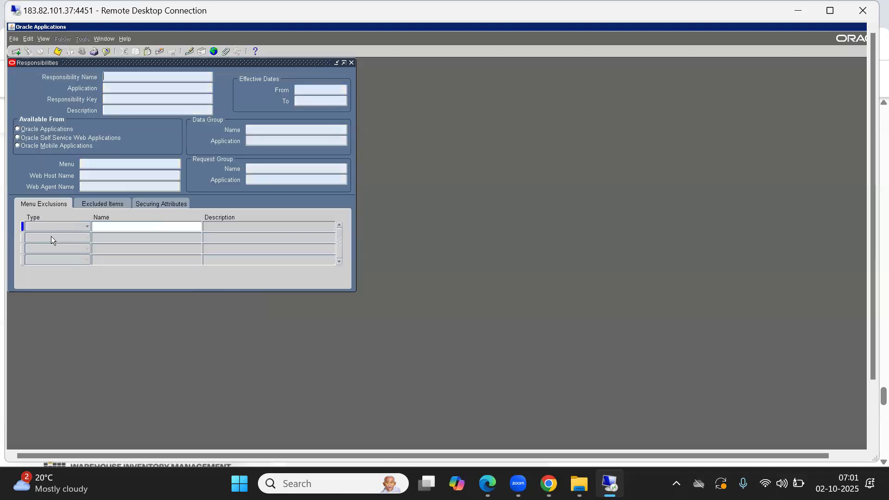
- Query the responsibility matching "ABC SI I%", copy its request group name, and close the form
text(ABC SI I%)
key(ctrl+F11)
click(292, 169)
key(ctrl+c)
key(F4)
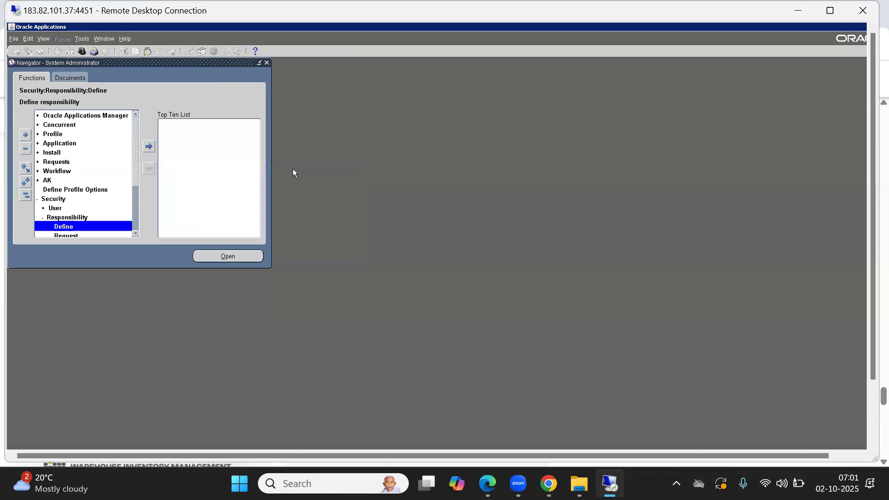
- Open the Request Groups form and query the "All inclusive" group for the Inventory application
key(Down)
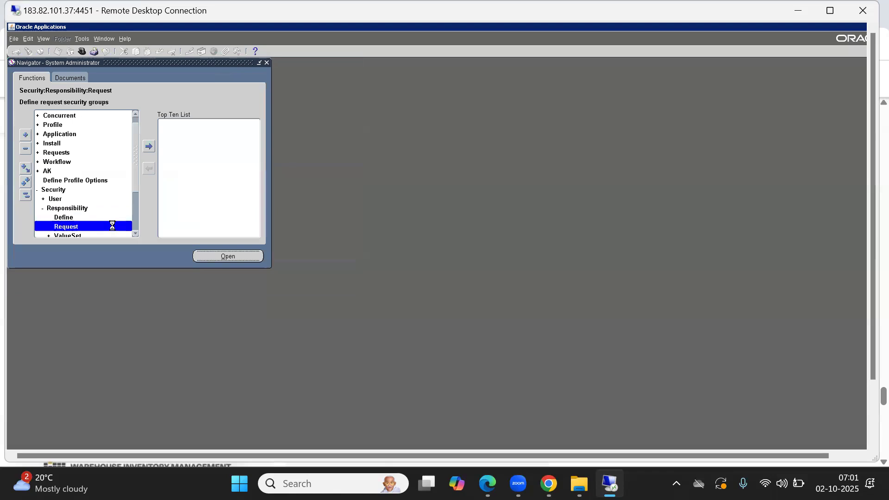
key(Return)
key(ctrl+v)
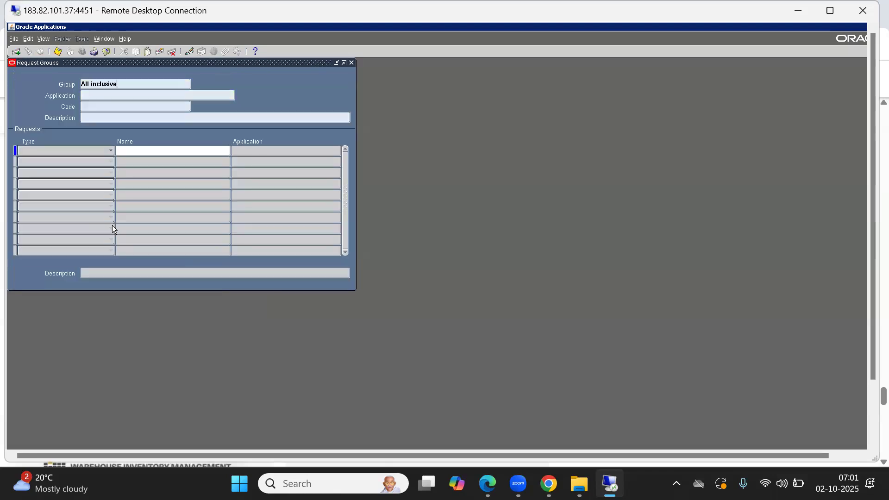
text(Inventory%)
key(ctrl+F11)
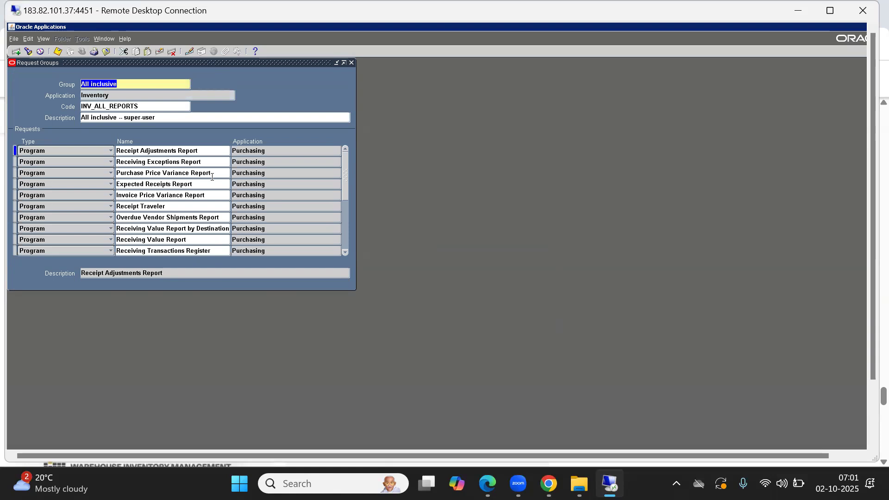
- Query the All inclusive group's requests for names matching "Create%", then leave query mode
click(143, 151)
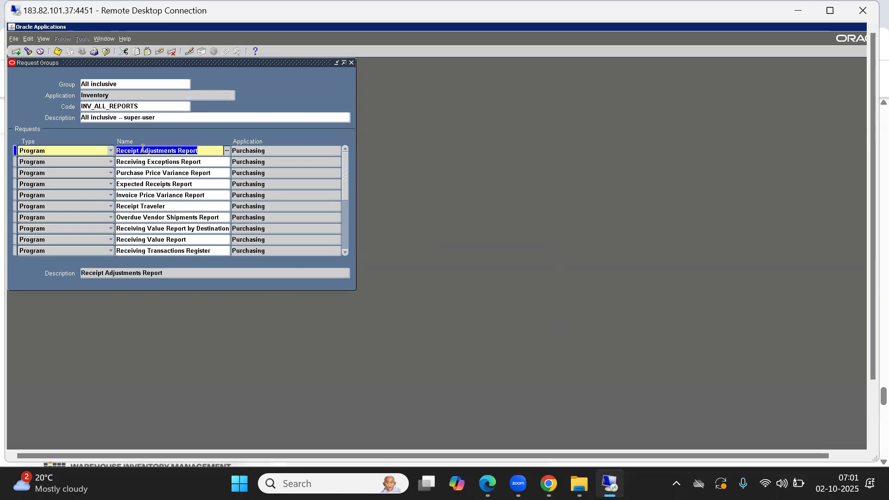
key(F11)
text(Create%)
key(ctrl+F11)
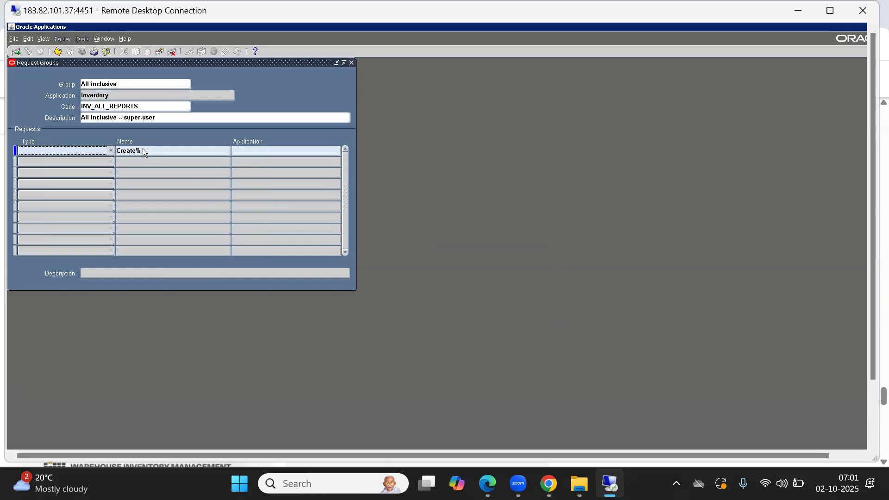
key(Tab)
key(BackSpace)
key(F4)
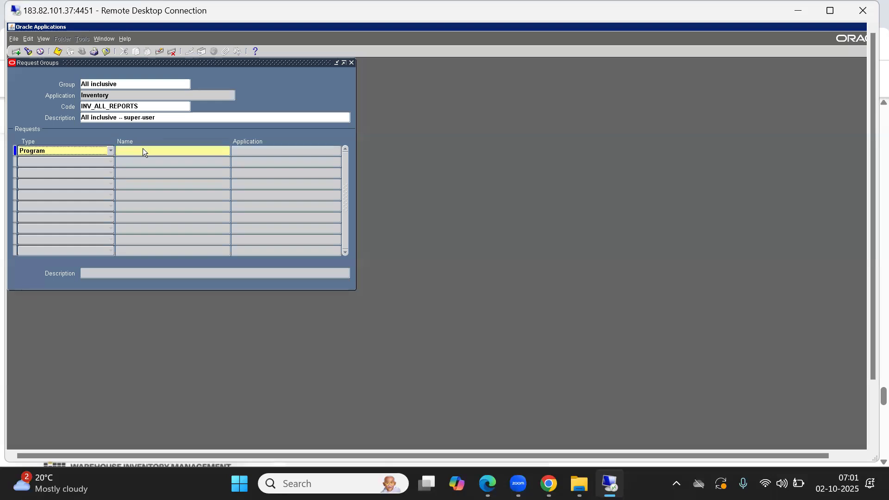
- Add the Create Accounting - Cost Management program from Bills of Material to the All inclusive group's requests and save it
key(Tab)
text(create%ave%cos)
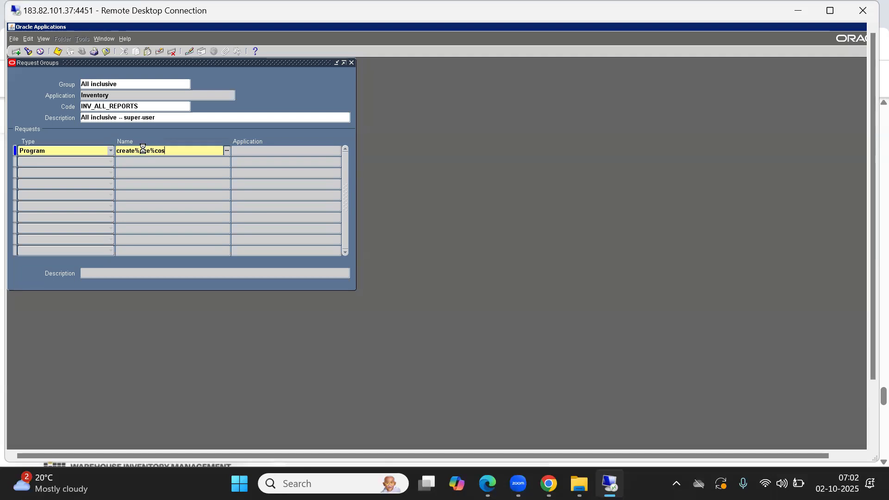
key(Tab)
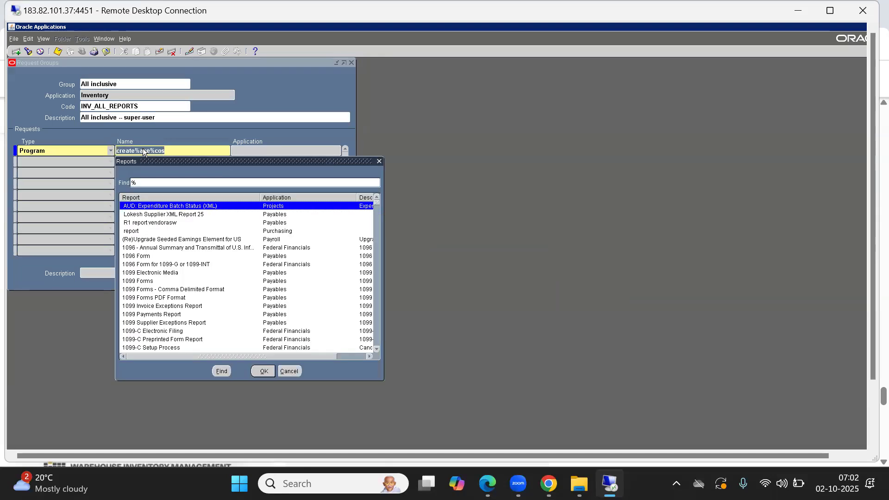
text(create)
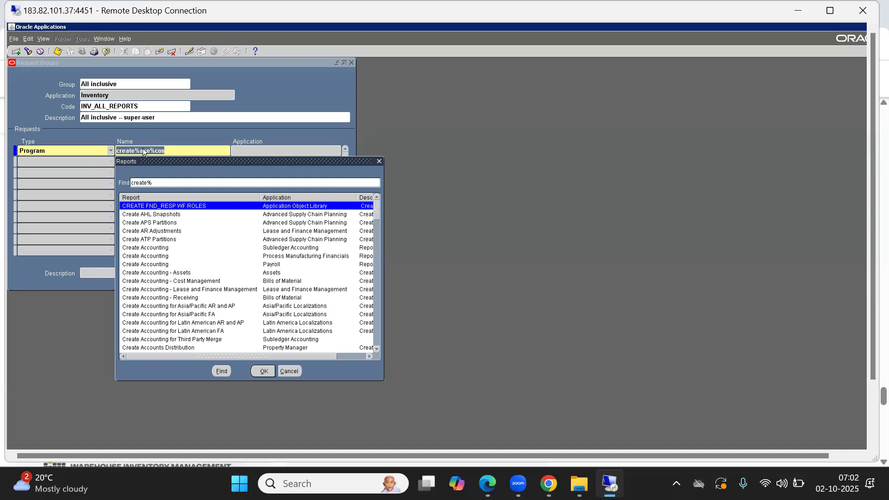
text( account)
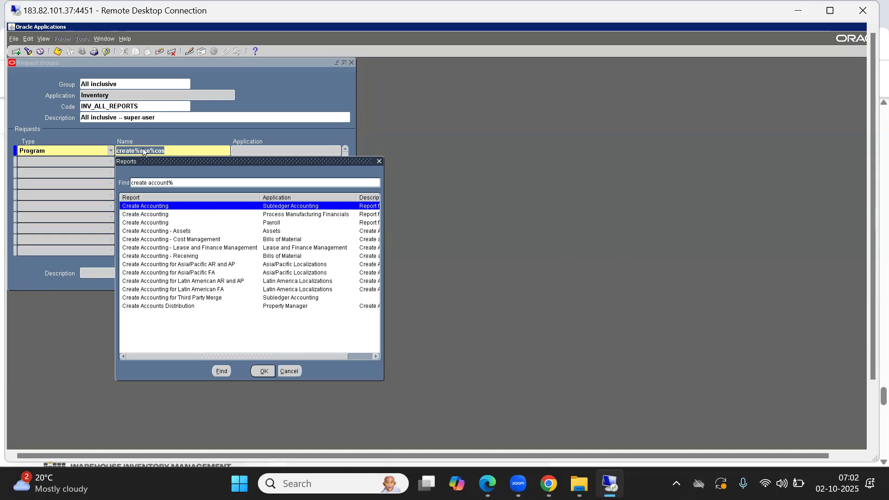
key(Down)
key(Down)
key(Down)
key(Down)
key(Return)
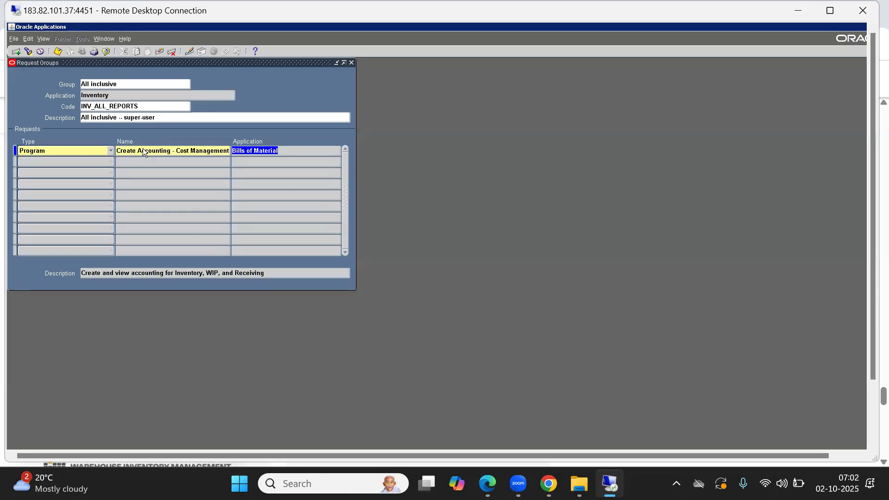
click(824, 18)
- Close the Request Groups form and switch to the ABC SI Inventory Responsibility
key(alt+f)
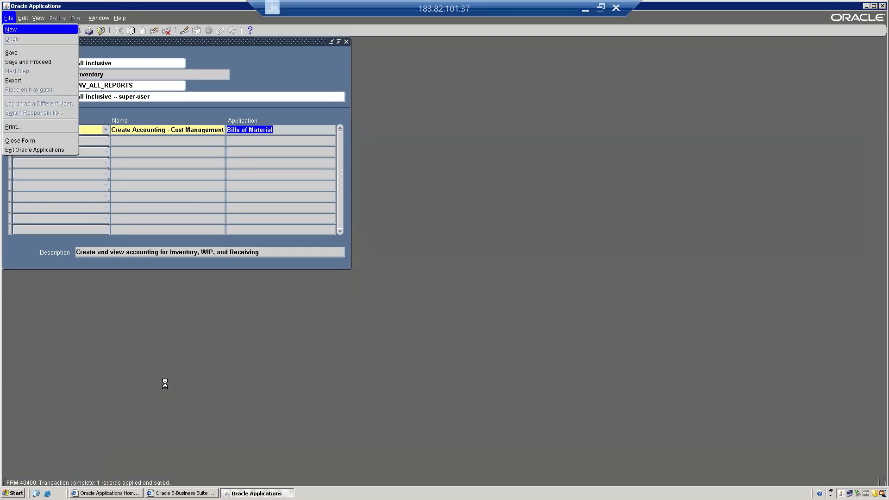
key(c)
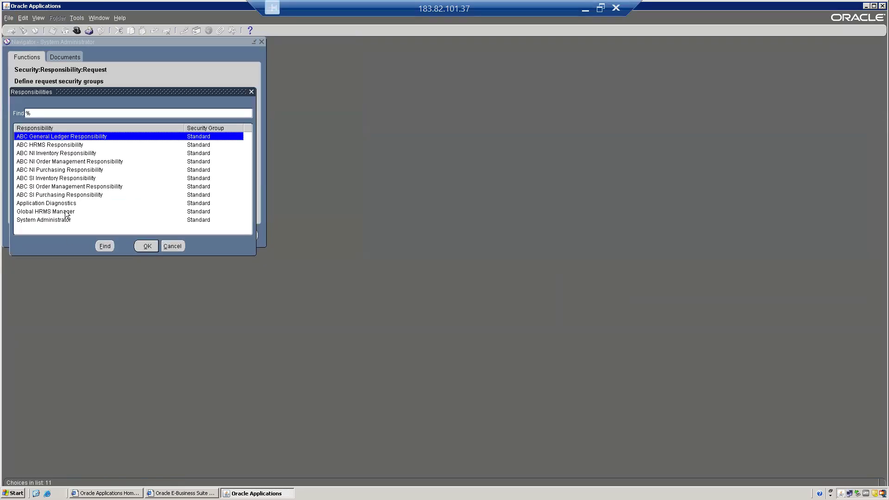
double_click(58, 178)
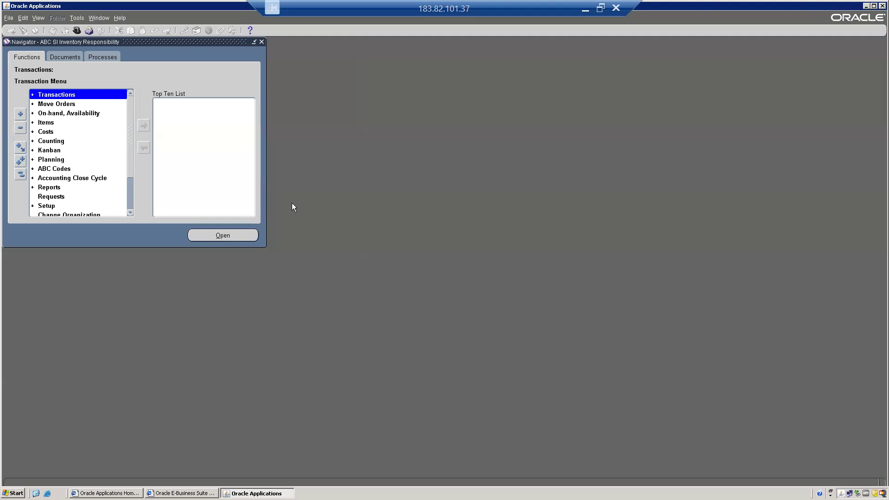
- Start a new Create Accounting - Cost Management request and open its parameters
key(r)
key(Return)
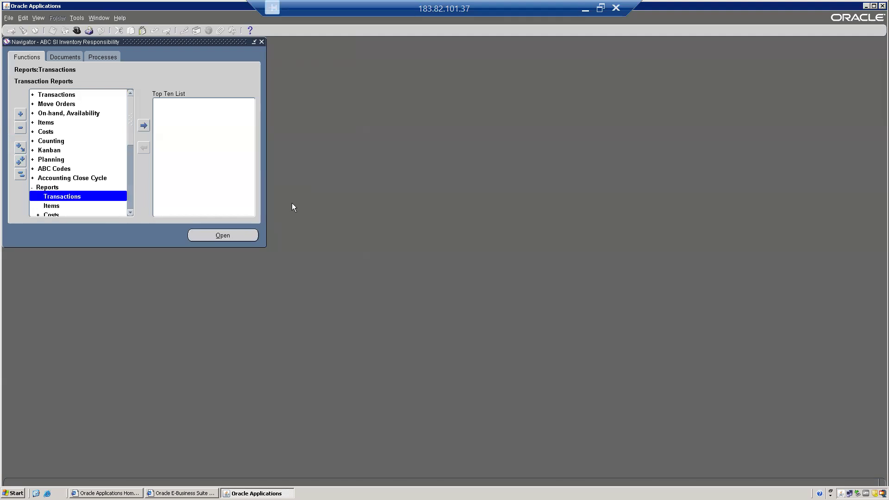
click(16, 176)
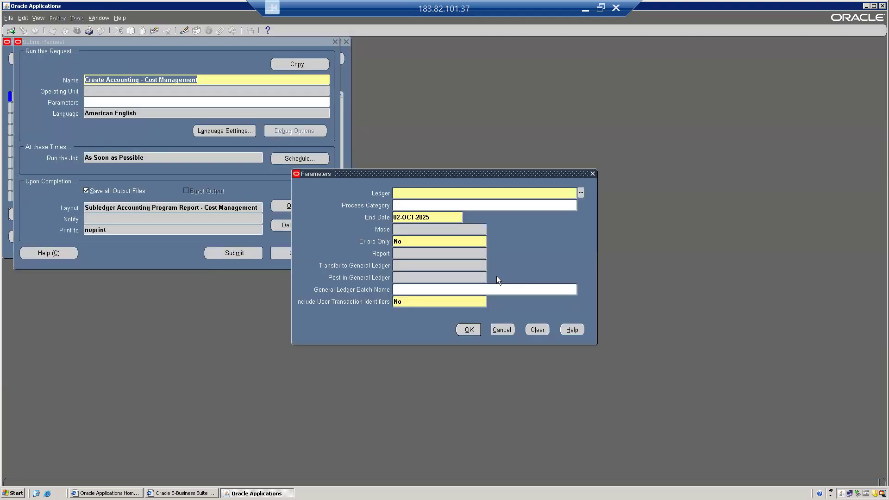
drag(396, 173, 191, 135)
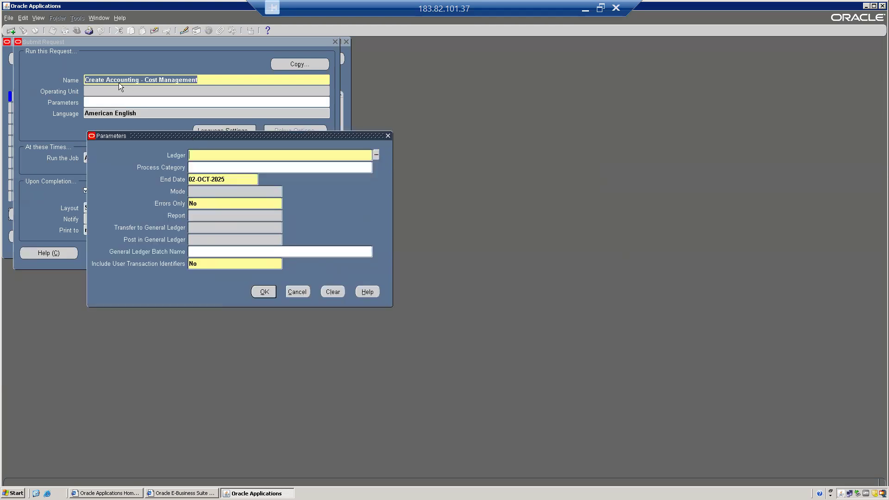
- Set the request's ledger to ABC India Ledger and Post in General Ledger to Yes
click(197, 159)
text(a)
key(Return)
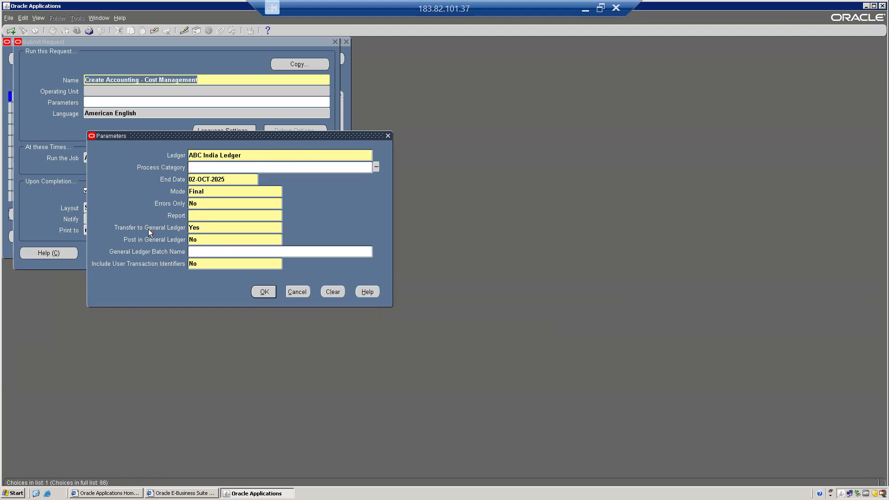
click(208, 226)
click(204, 240)
text(Yes)
key(Tab)
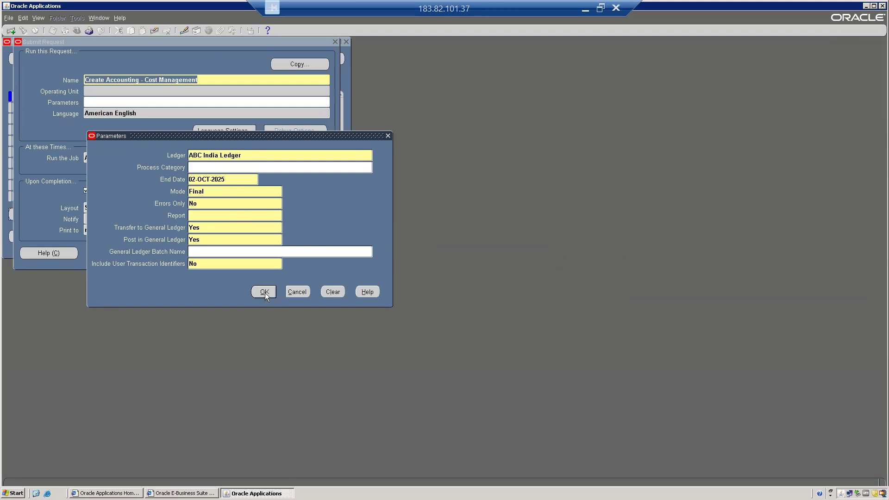
- Cancel the Create Accounting - Cost Management request, close the request search, and collapse the navigator tree
click(297, 291)
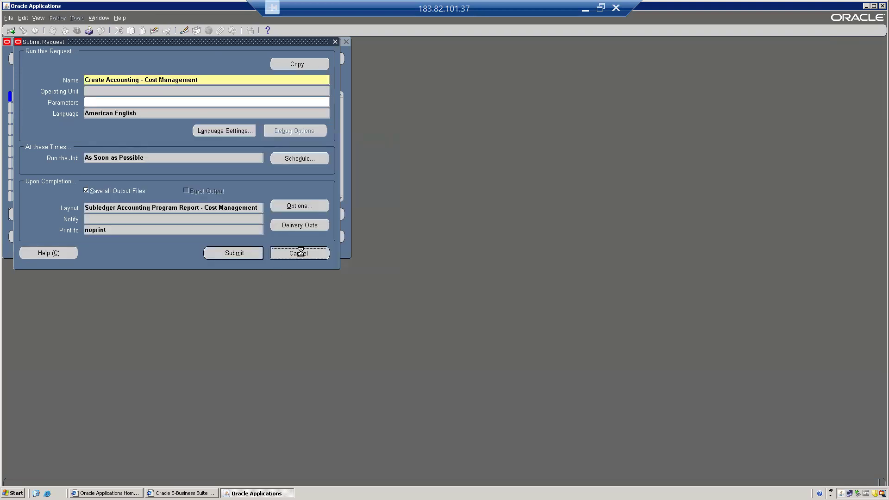
click(301, 252)
click(232, 199)
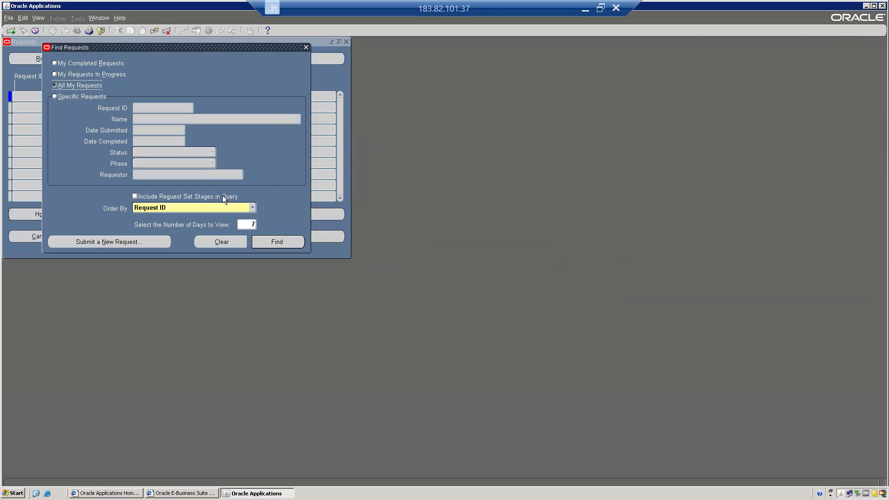
click(306, 48)
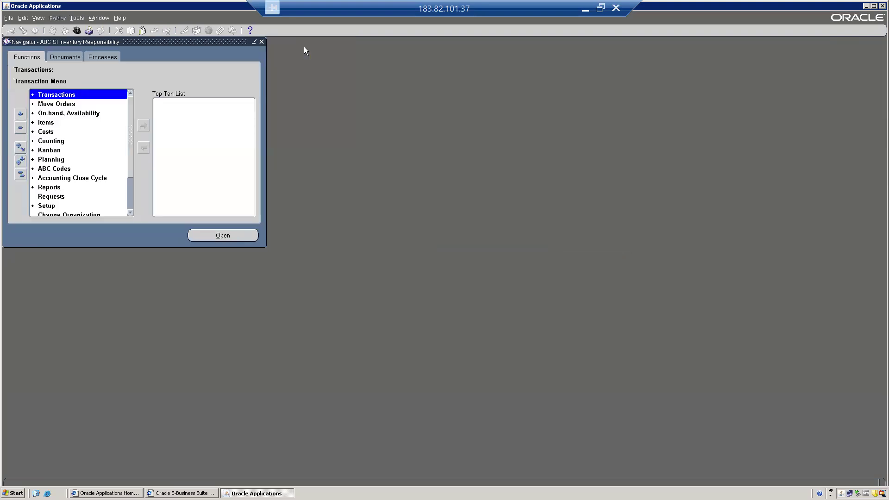
click(18, 175)
- Launch Oracle SQL Developer on the remote desktop and dismiss its Tip of the Day
click(600, 8)
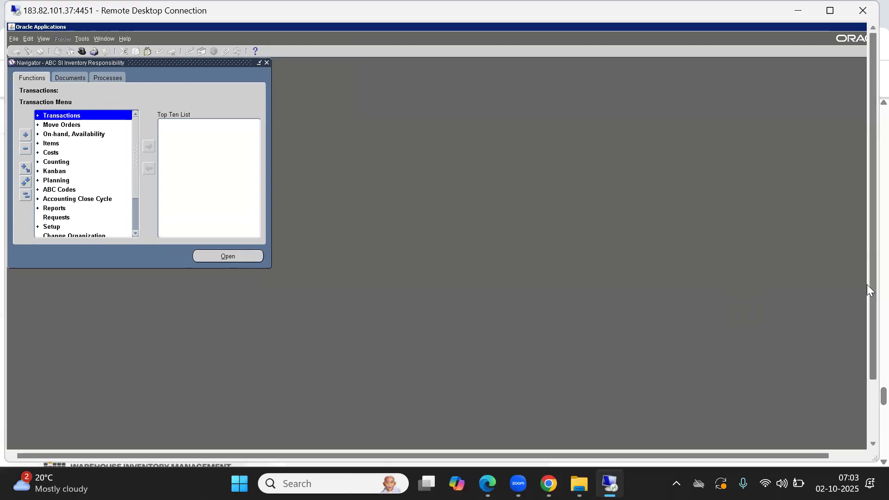
drag(866, 283, 865, 387)
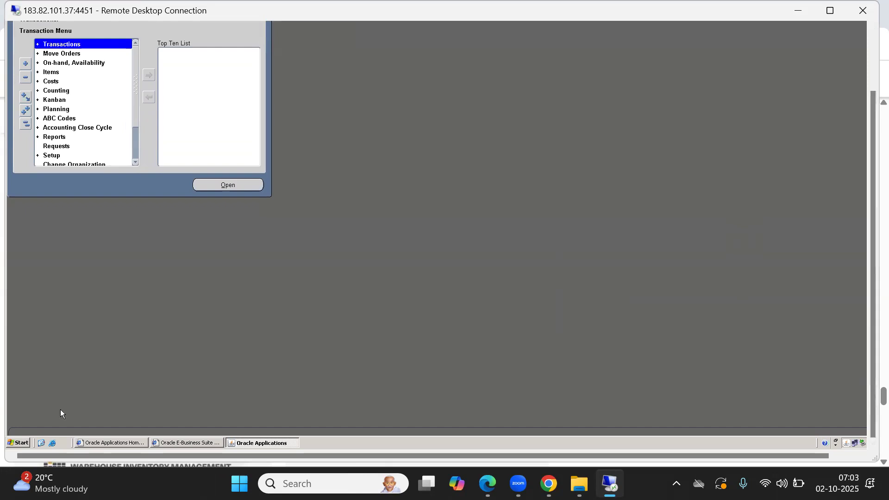
key(super)
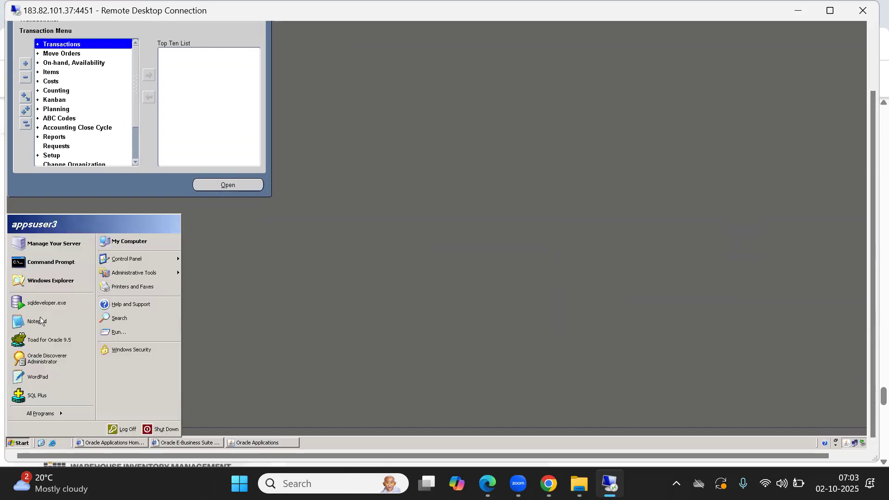
click(32, 303)
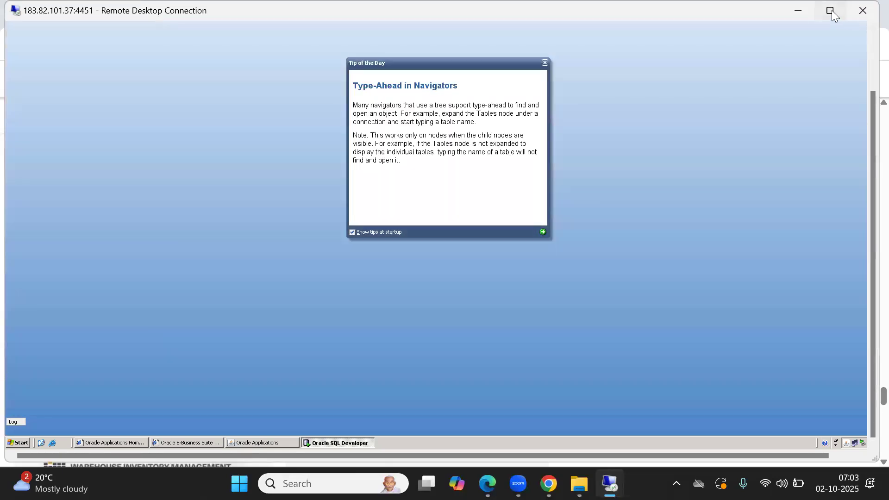
click(830, 11)
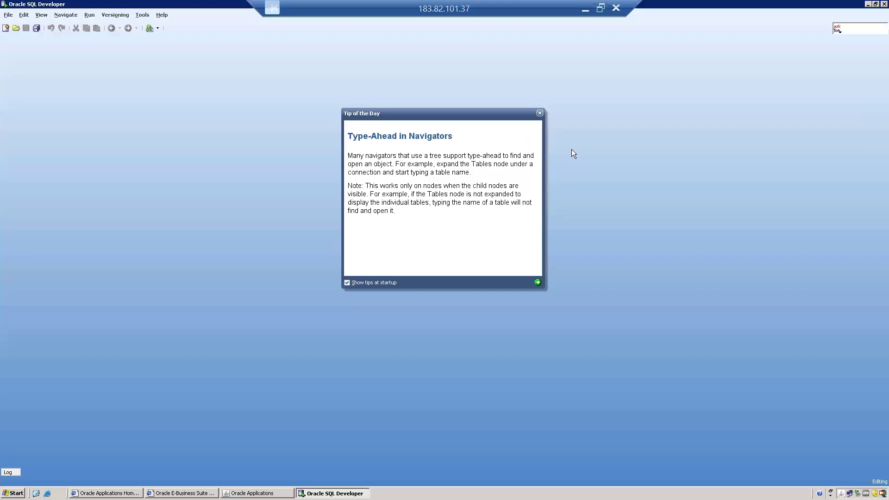
click(540, 114)
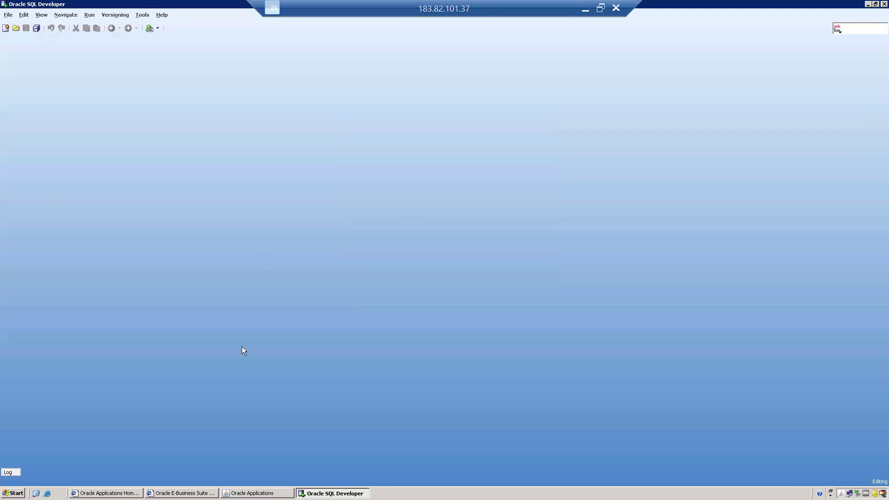
- Connect to the database with the saved apps connection
click(5, 28)
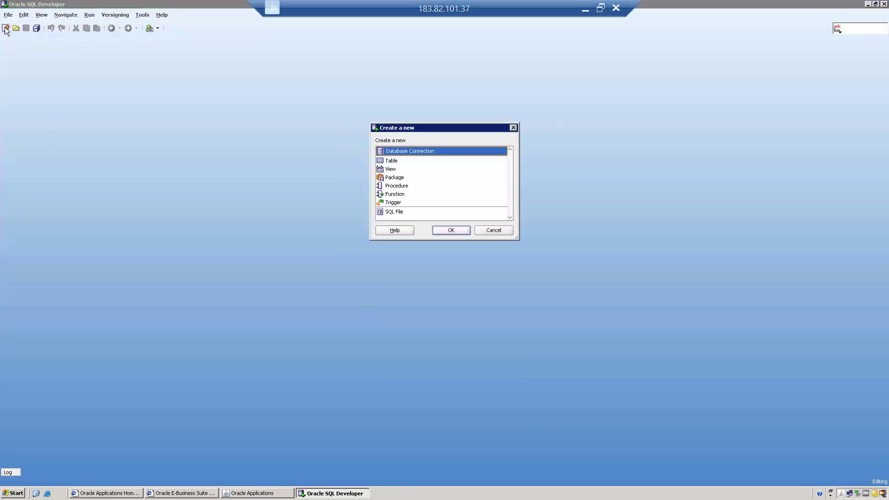
click(451, 230)
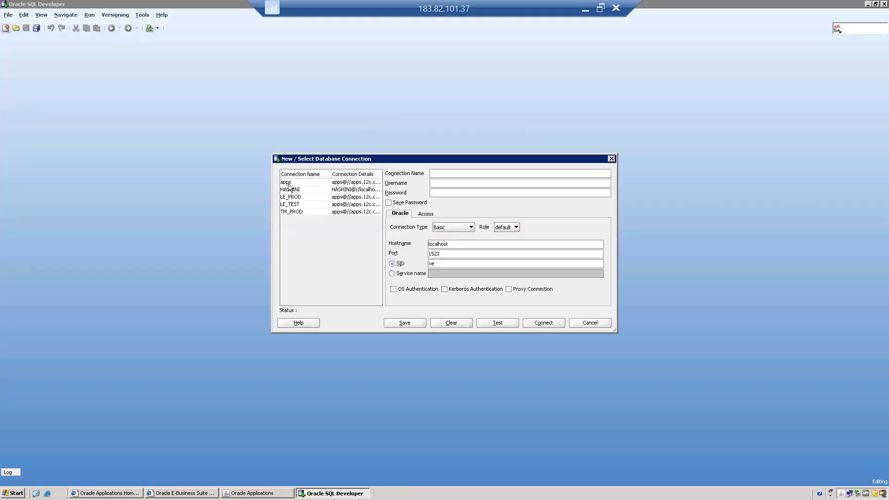
click(289, 183)
click(545, 322)
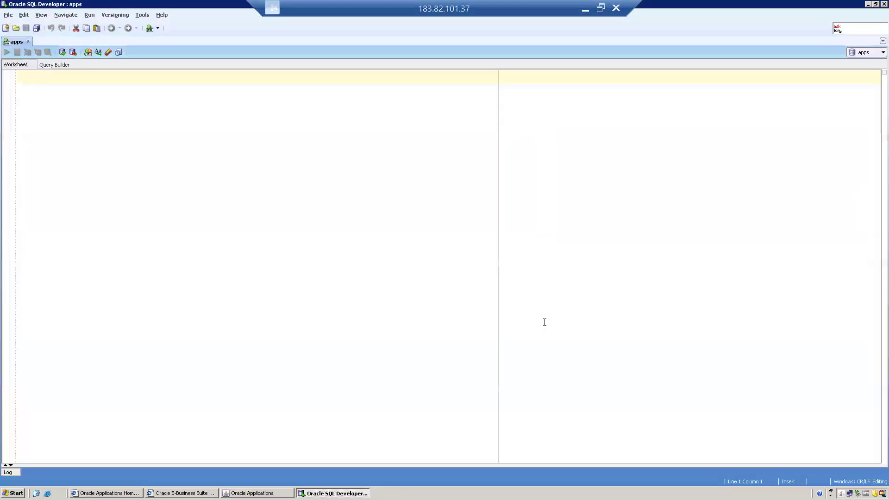
- Write and run the query SELECT * FROM APPS.MTL_MATERIAL_TRANSACTIONS; in the apps worksheet
text(sele)
key(BackSpace)
key(BackSpace)
key(BackSpace)
key(BackSpace)
key(BackSpace)
text(SELEC)
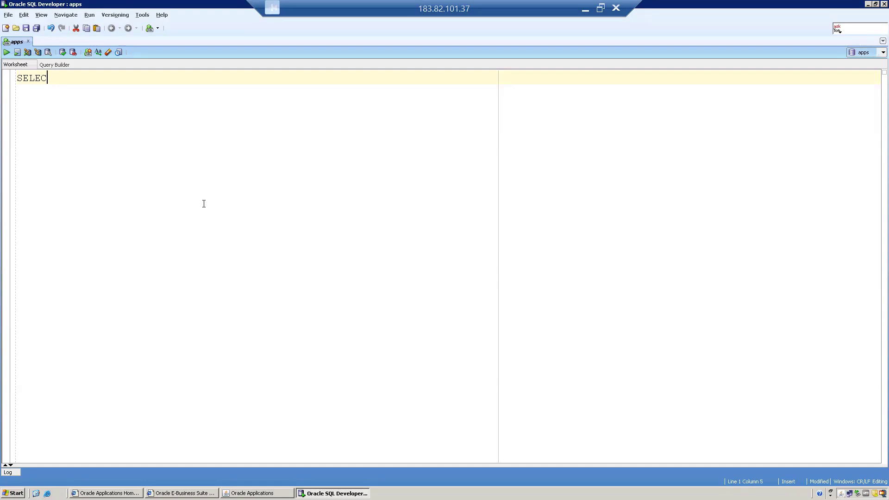
text(T * FROM APPS.)
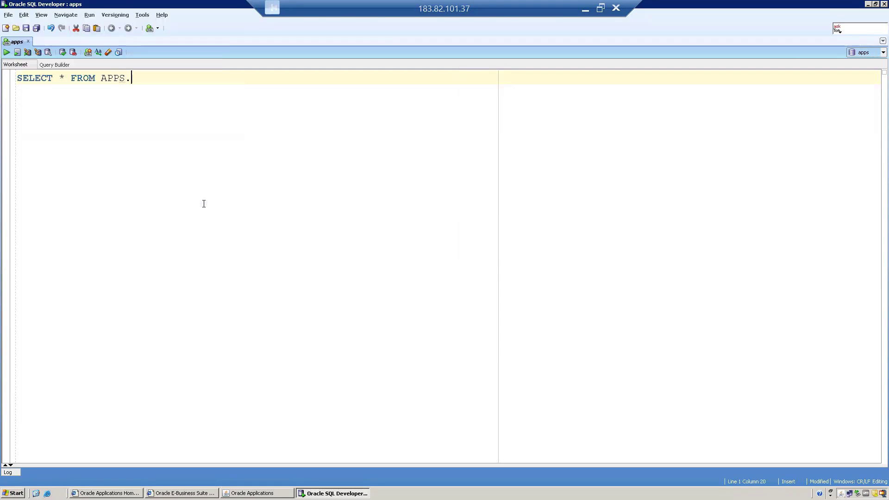
key(BackSpace)
key(BackSpace)
key(BackSpace)
key(BackSpace)
key(BackSpace)
text(APPS.)
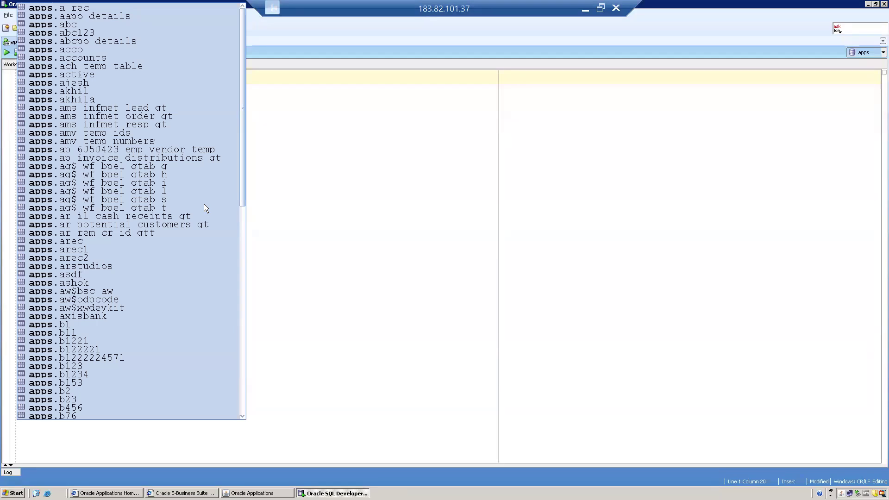
text(MTL_)
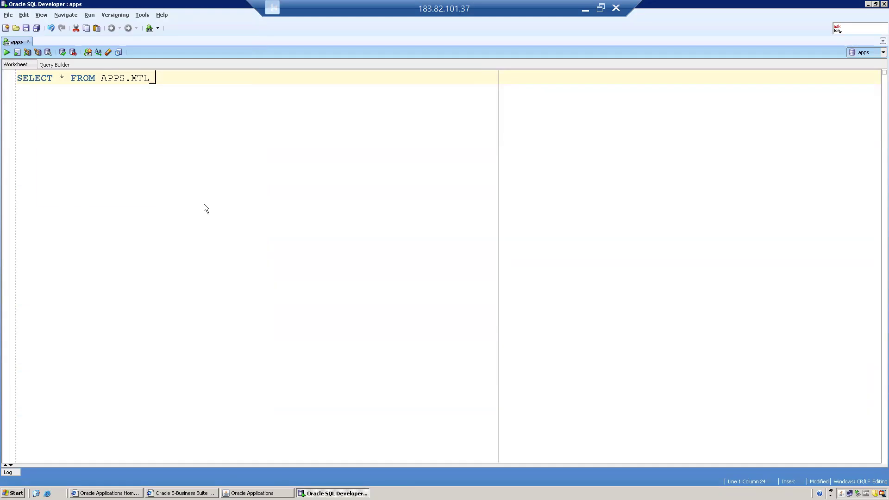
text(MATER)
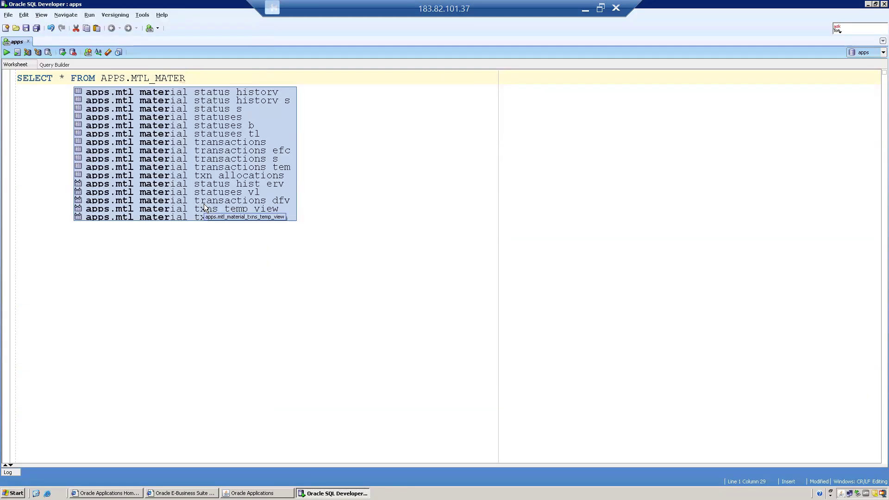
text(IAL)
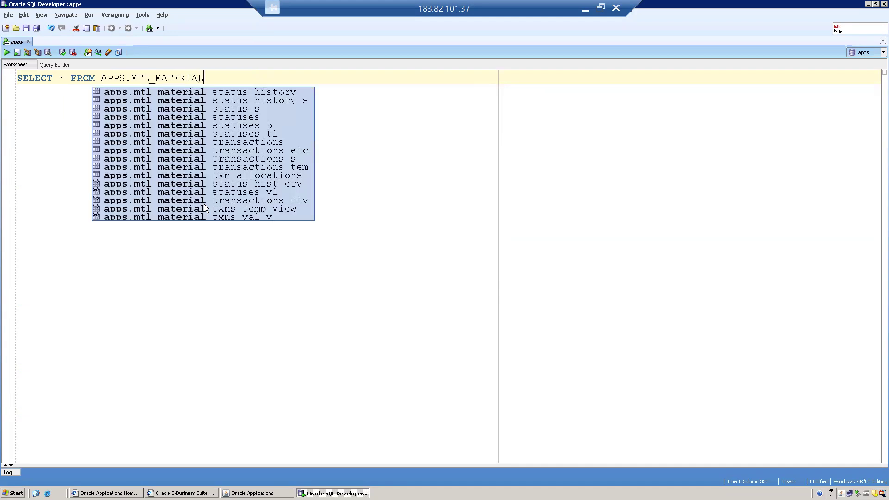
text(_TR)
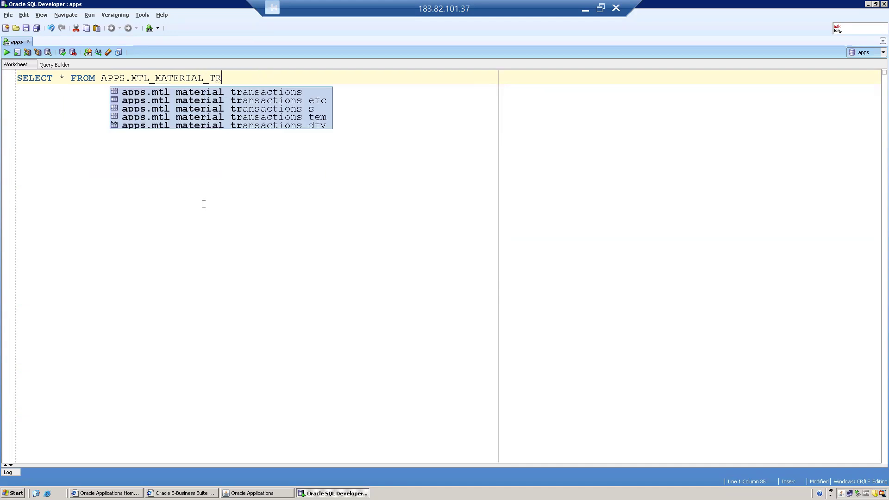
text(ANSACTION)
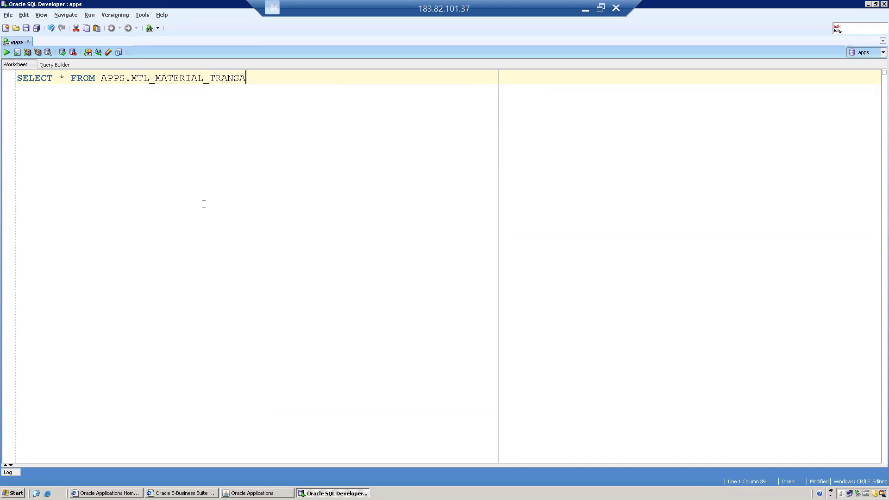
text(S;)
key(ctrl+Return)
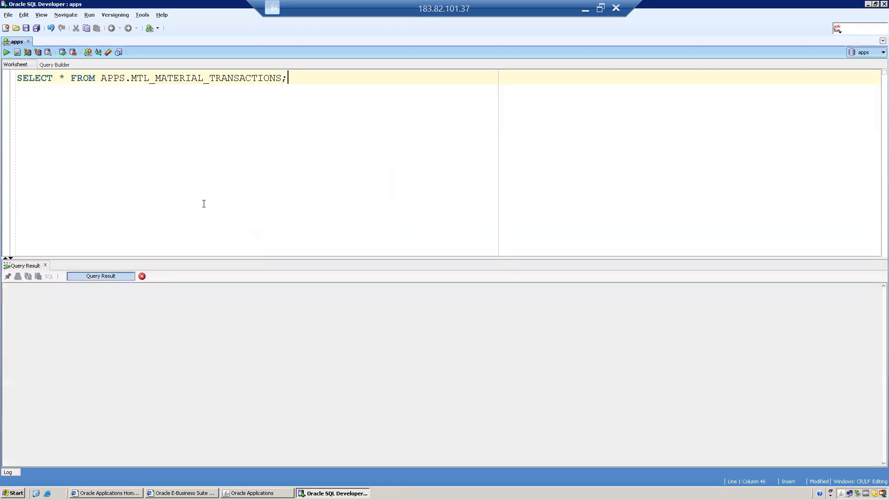
- Below the material transactions query, start a second query reading SELECT * FROM FND_USER WHERE
key(Left)
key(Right)
key(Return)
key(Return)
key(Return)
text(SELECT * FROM )
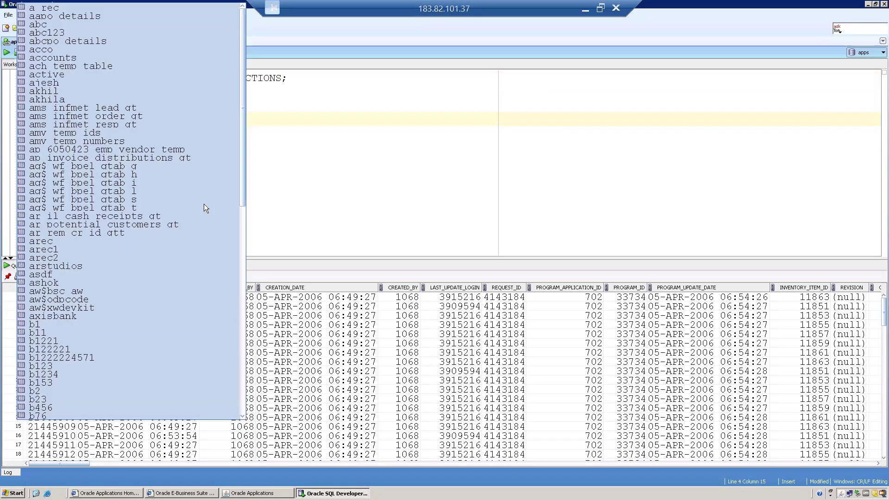
text(A)
key(BackSpace)
text(FND_USER WHERE)
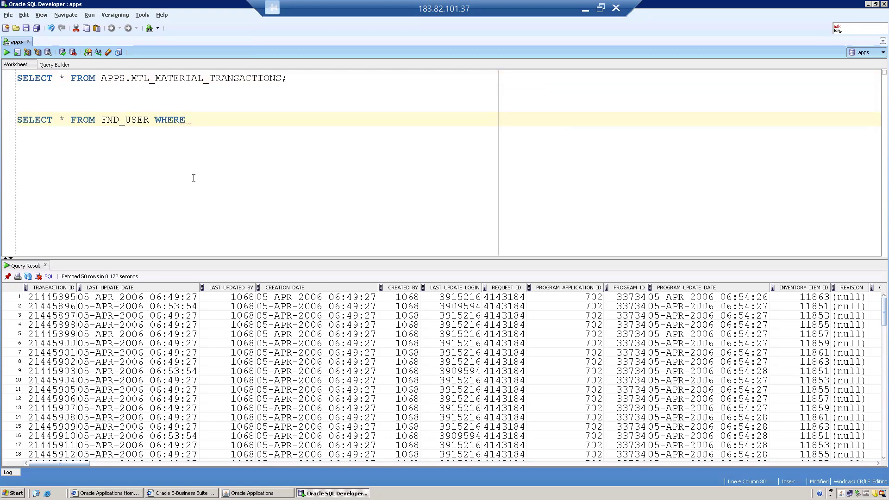
- List created_by, updated_by, creation_date, last_updated_date and ID's on separate lines beneath the material transactions query
click(184, 80)
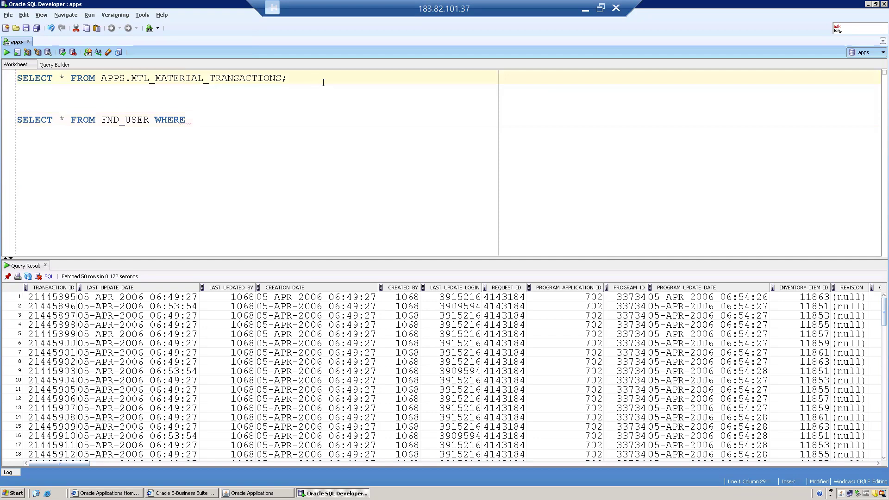
key(Return)
text(created_by)
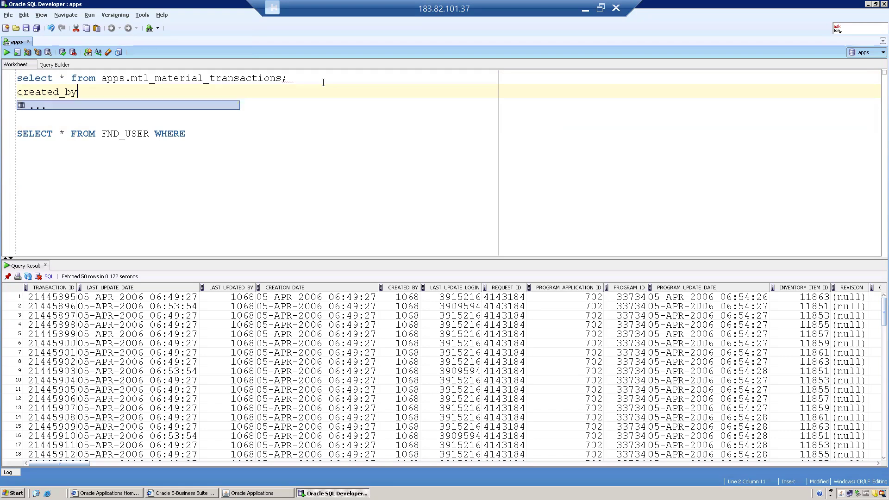
key(Return)
text(up)
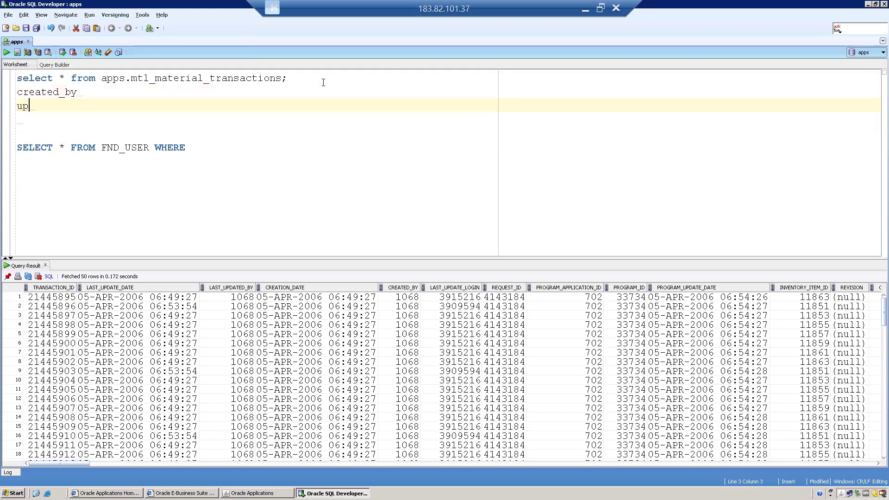
text(dated_by)
key(Return)
text(creat)
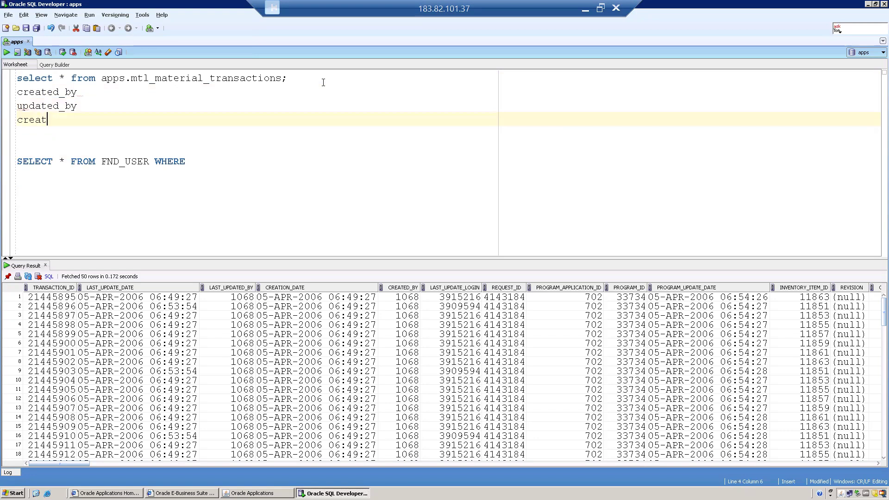
text(ion_date)
key(Return)
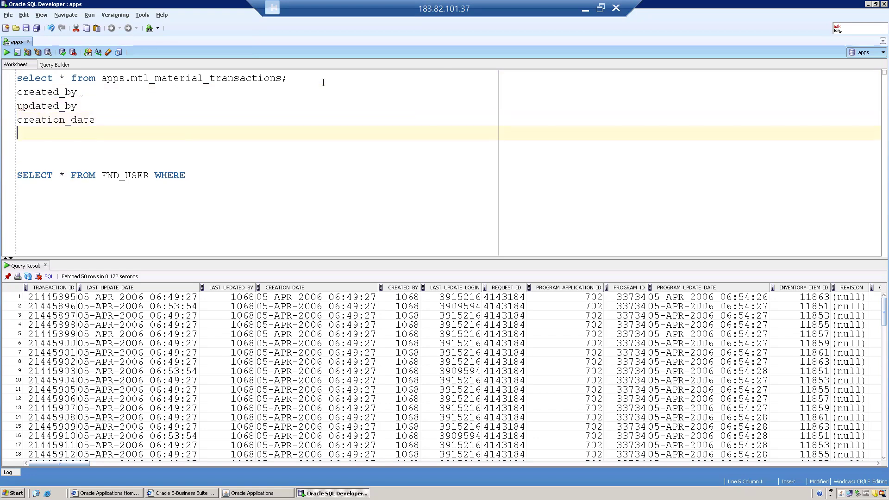
text(last_updated_date)
key(Return)
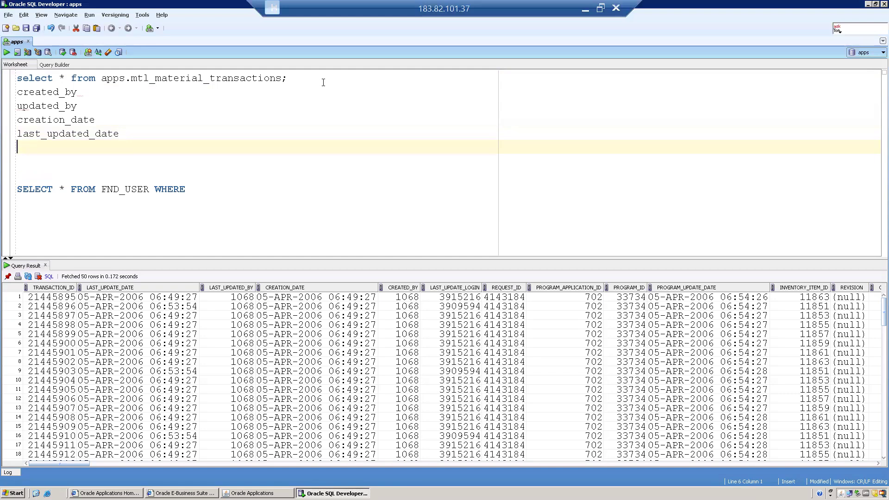
text(ID's)
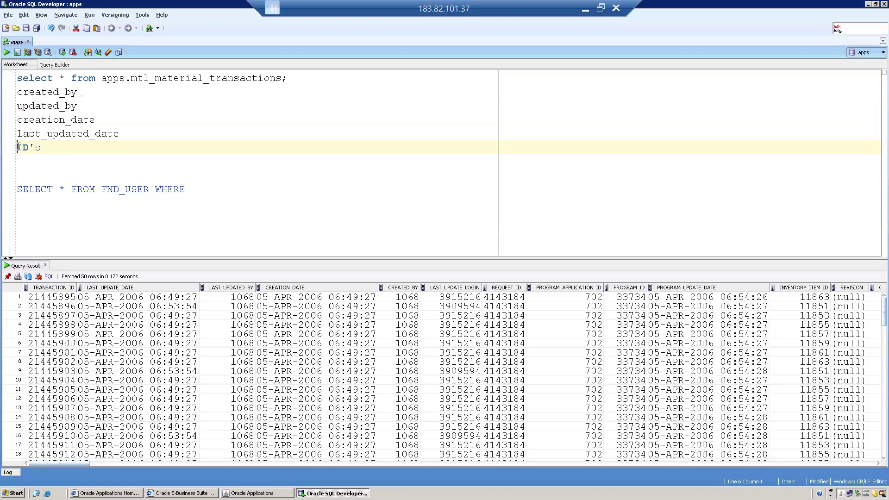
- Correct the updated_by entry in the column list to last_updated_by
click(119, 133)
drag(121, 133, 14, 93)
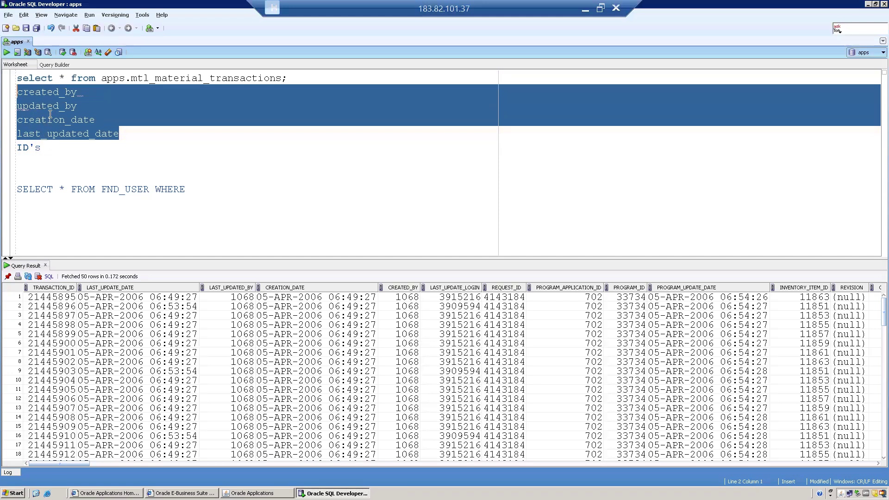
click(128, 296)
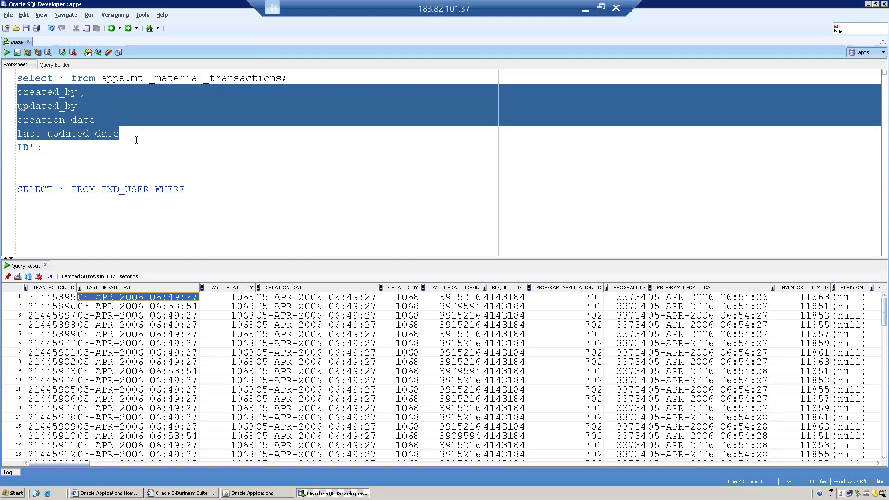
click(22, 106)
text(last)
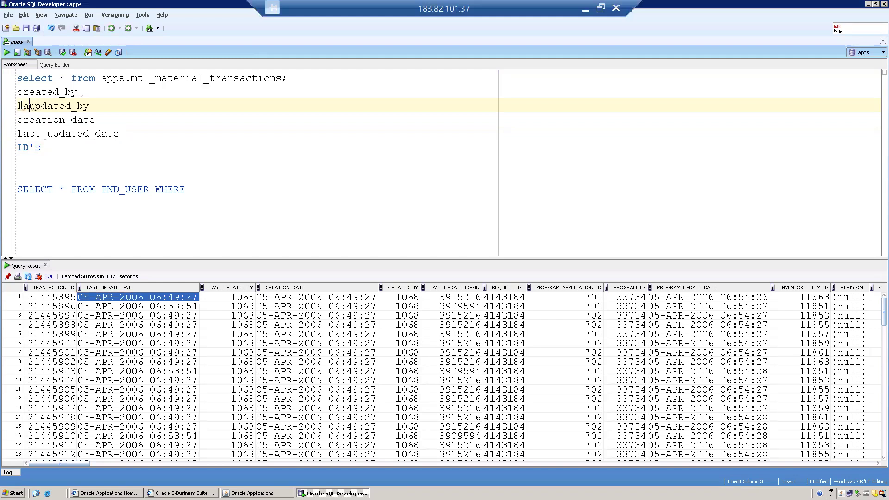
text(_)
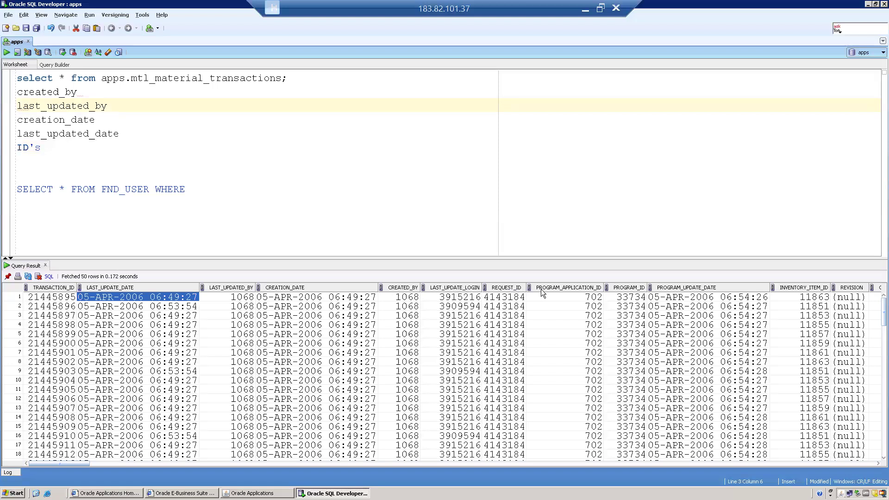
- Examine the first material transaction row across its ID columns up to LOCATOR_ID
click(569, 297)
key(Right)
key(Right)
key(Right)
key(Right)
key(Right)
key(Right)
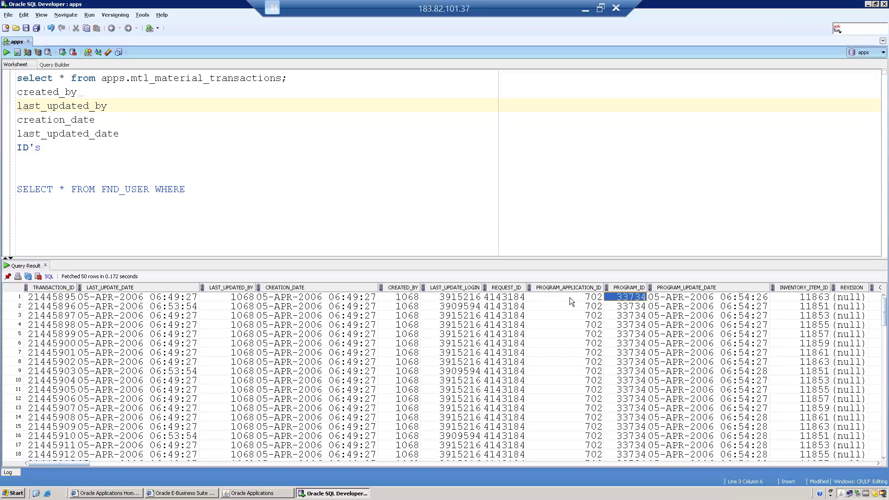
key(Right)
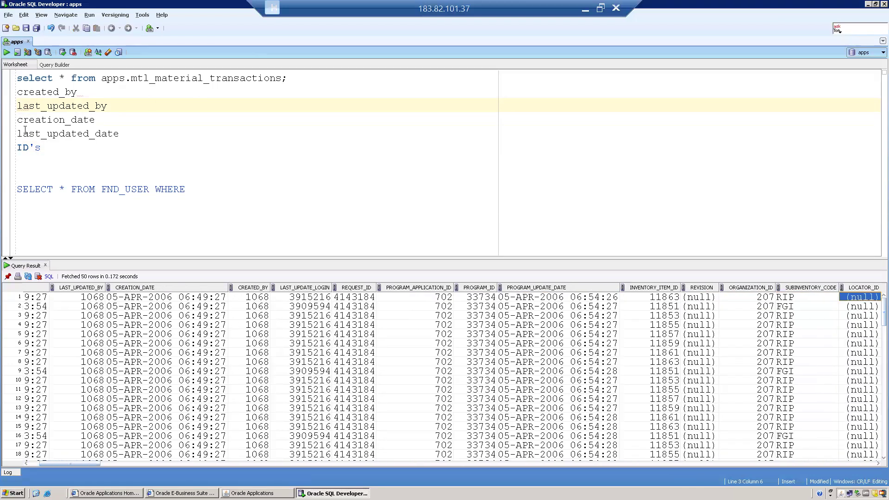
click(131, 134)
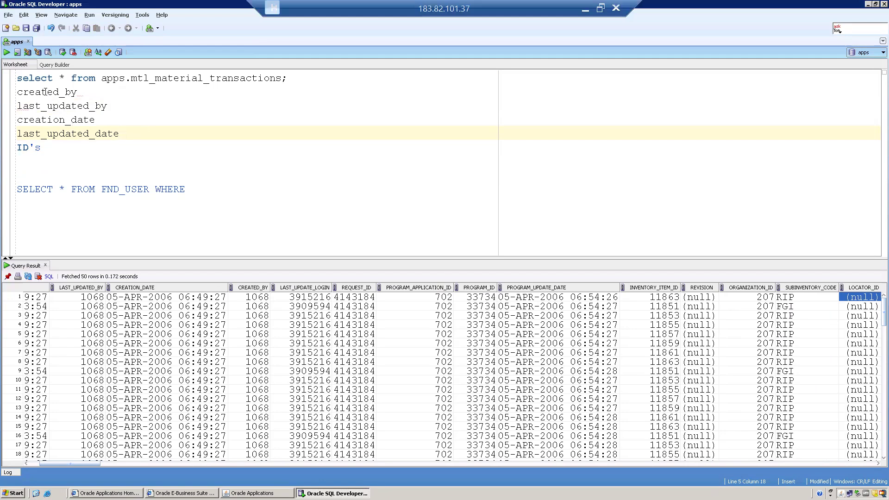
- Put a semicolon line before the FND_USER query, complete its condition as user_name='ABC_SCM_IMP'; and run the worksheet as a script
click(200, 187)
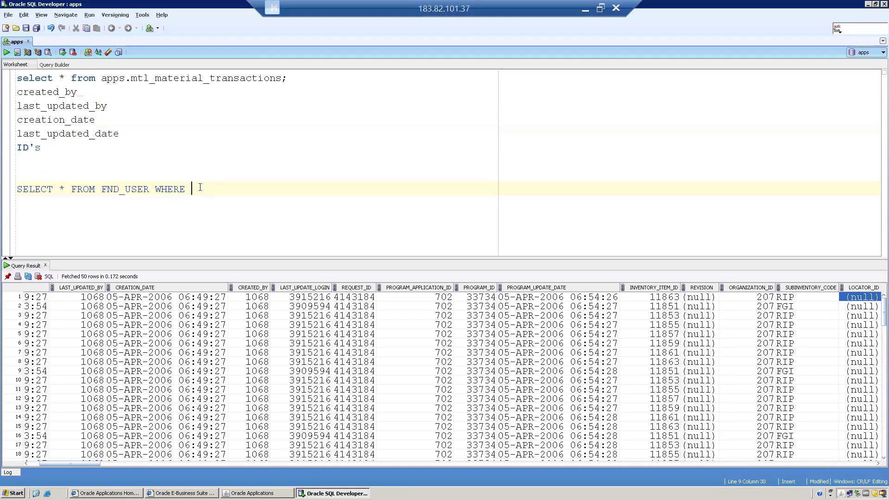
click(33, 174)
text(;)
key(End)
text(user_)
click(252, 298)
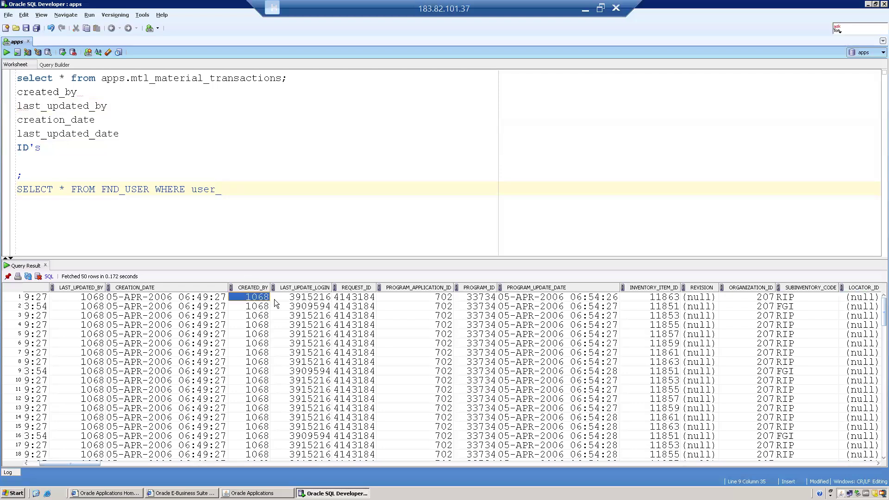
click(225, 190)
text(name='')
key(Left)
text(ABC)
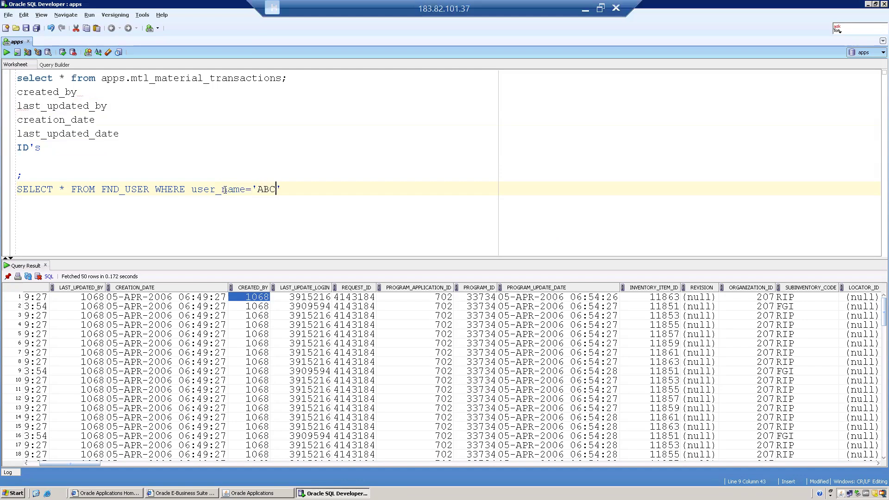
text(_SCM_IMP';)
key(F5)
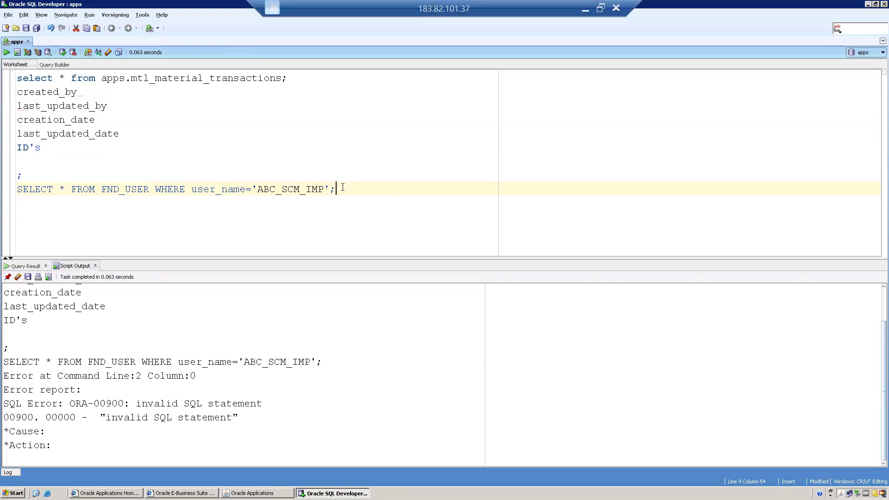
- Remove the ID's entry and the blank line, keep a lone semicolon before the FND_USER query, and run only that query
click(24, 176)
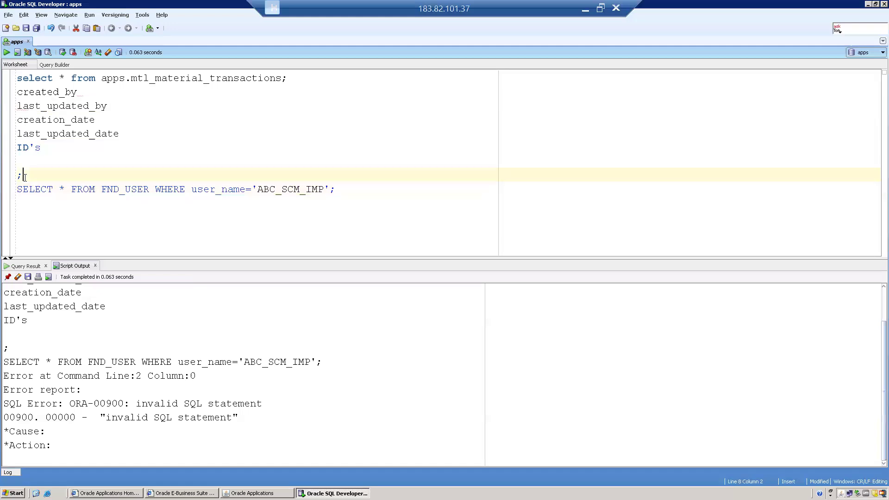
key(BackSpace)
key(BackSpace)
key(BackSpace)
key(BackSpace)
key(BackSpace)
key(BackSpace)
key(BackSpace)
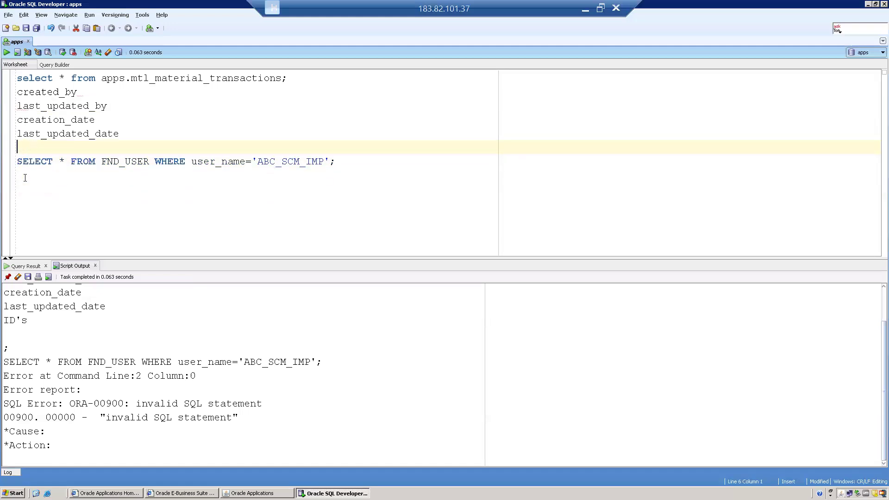
key(Down)
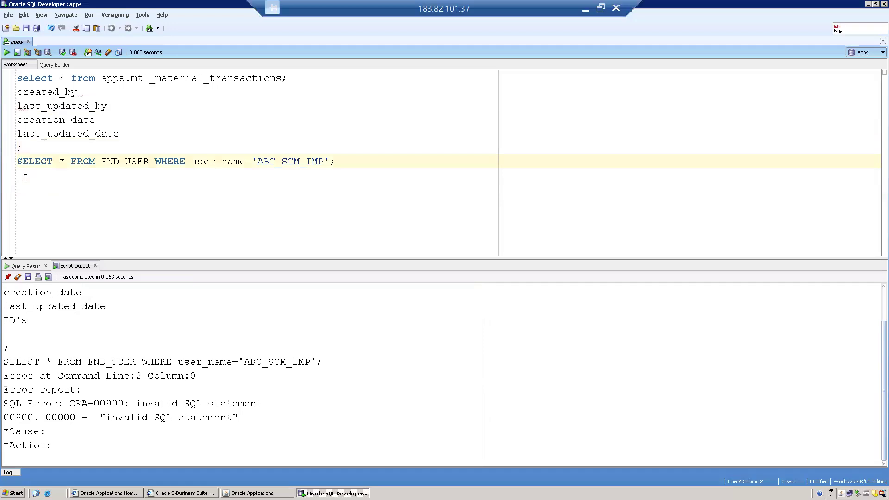
key(ctrl+Return)
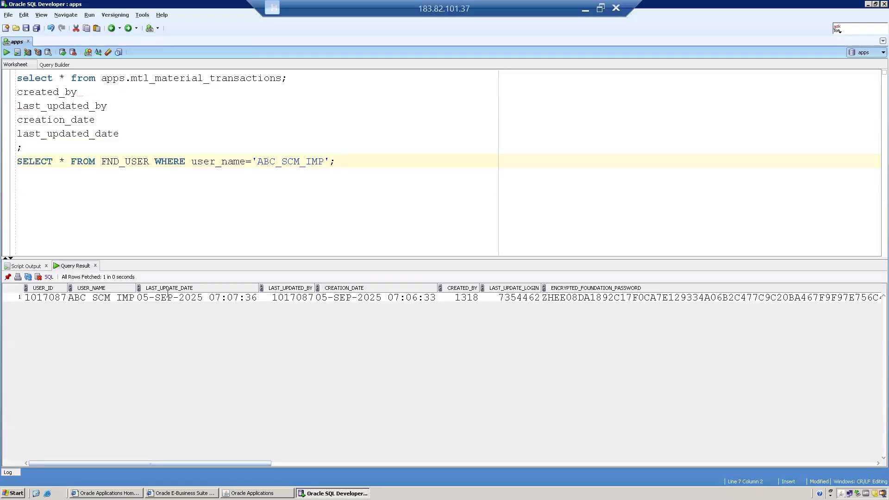
- Add two blank lines after the material transactions query and begin a WHERE clause before its semicolon
click(37, 300)
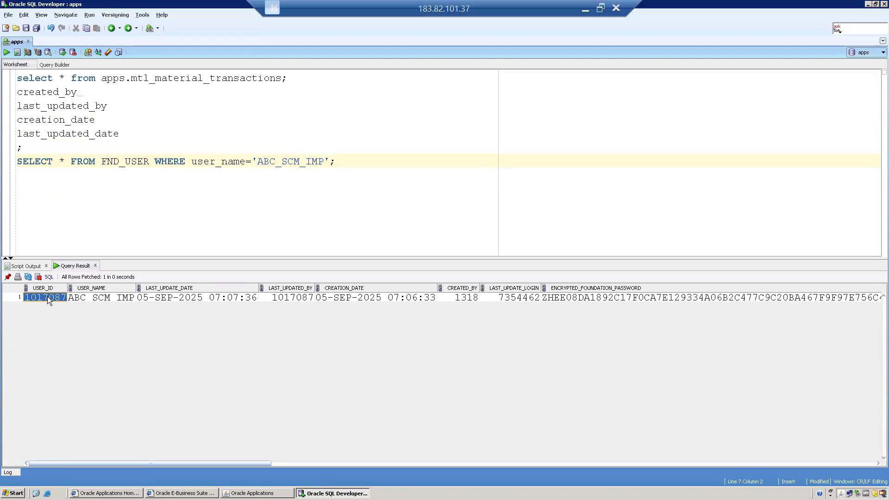
click(281, 79)
key(Return)
key(Return)
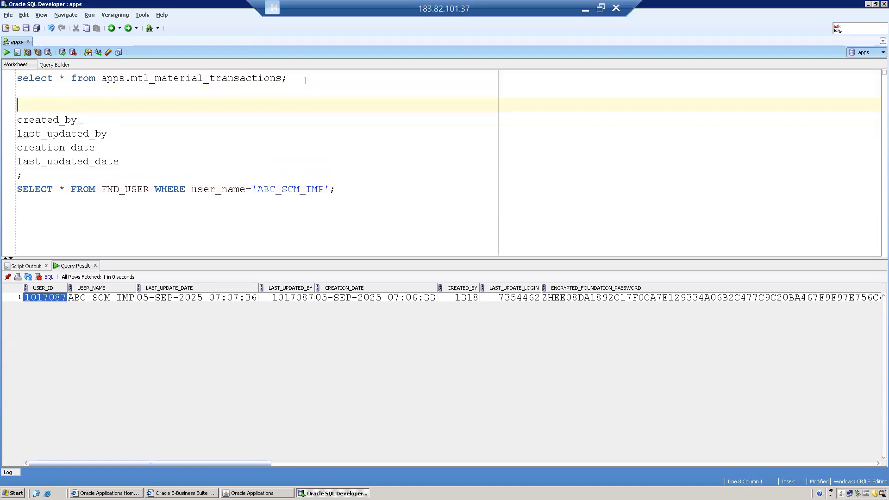
click(295, 82)
text(WHERE )
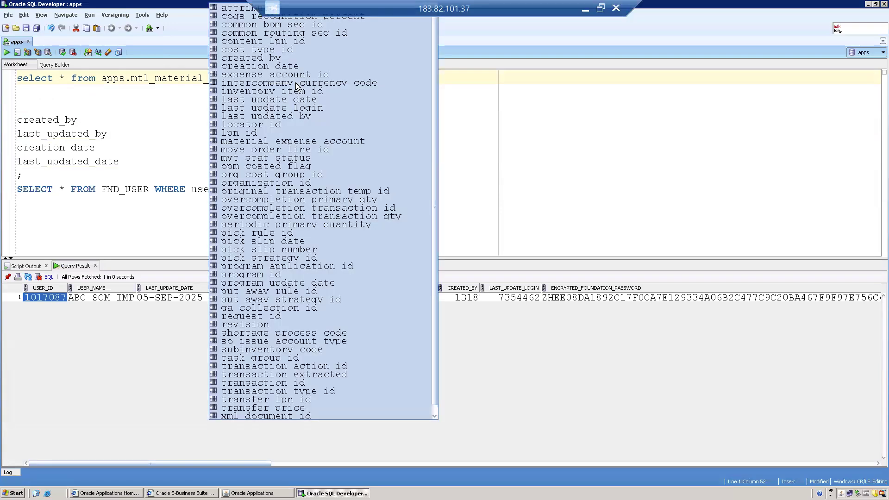
text(CREAT)
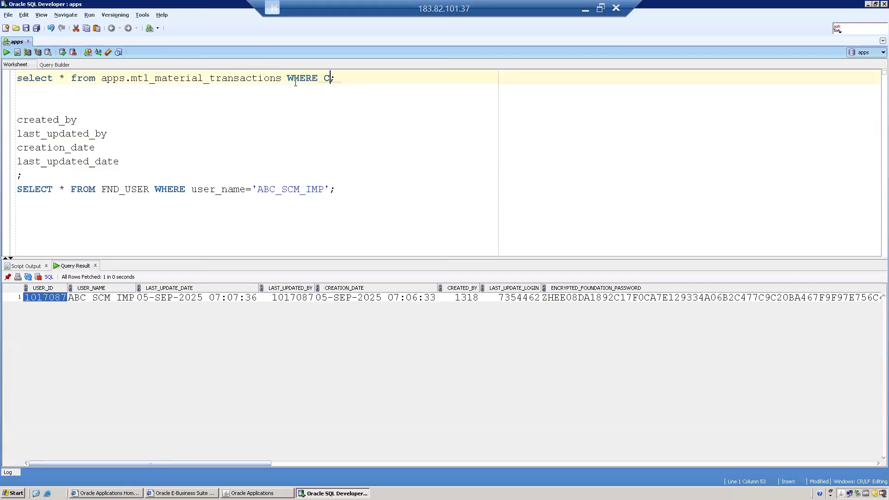
text(ED_)
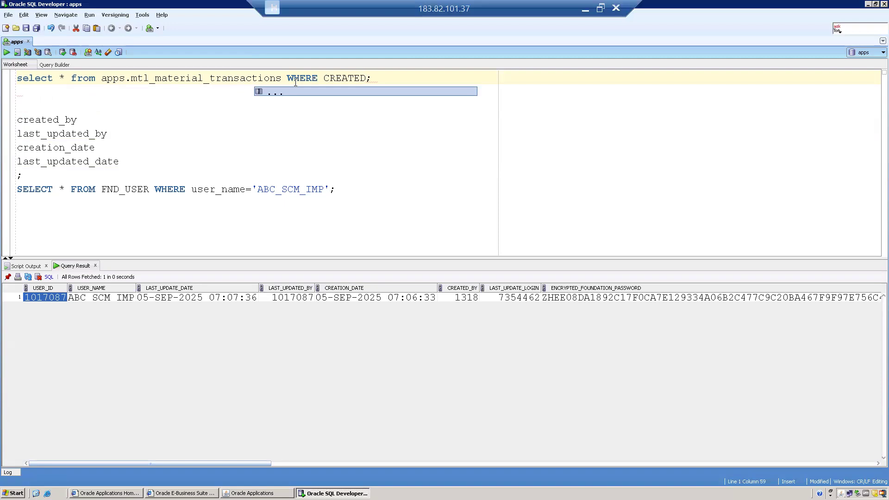
- Complete the WHERE clause with created_by= and the USER_ID value copied from the FND_USER result
double_click(46, 121)
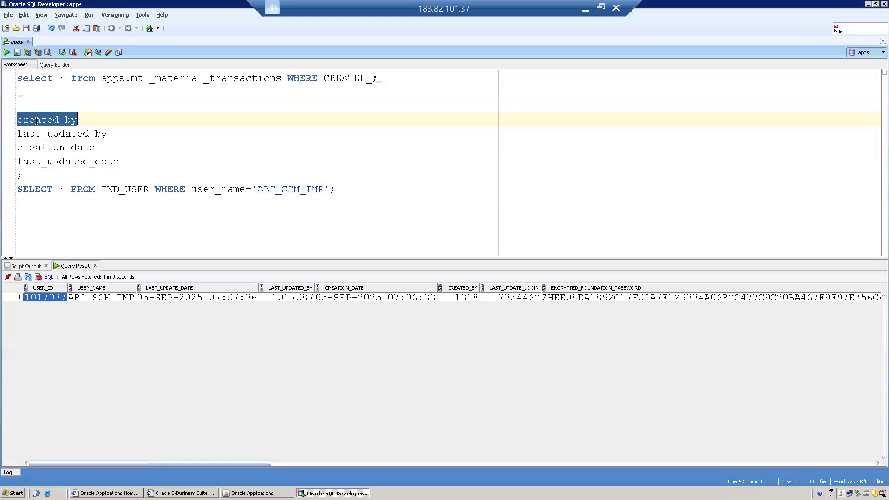
key(ctrl+c)
double_click(343, 79)
key(ctrl+v)
text(=)
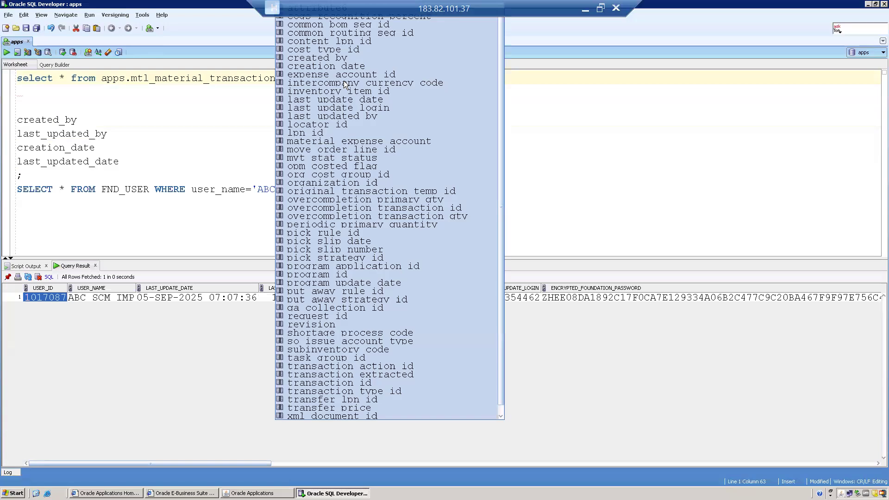
click(34, 295)
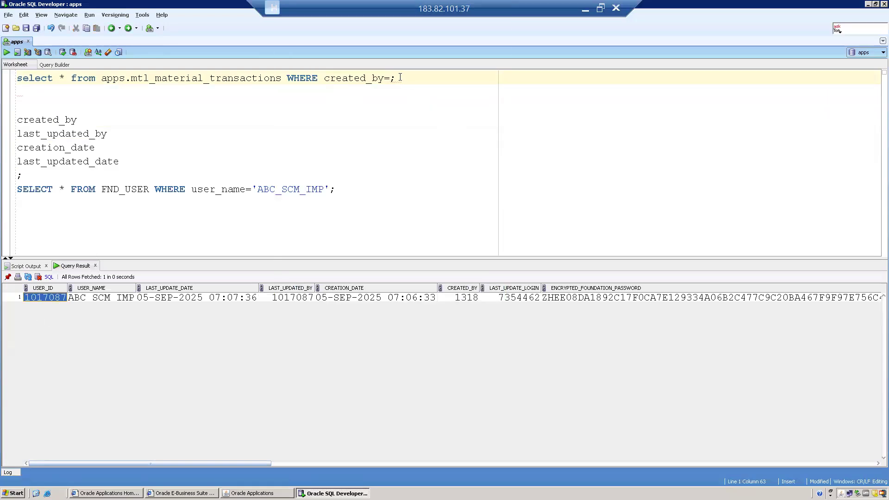
key(ctrl+v)
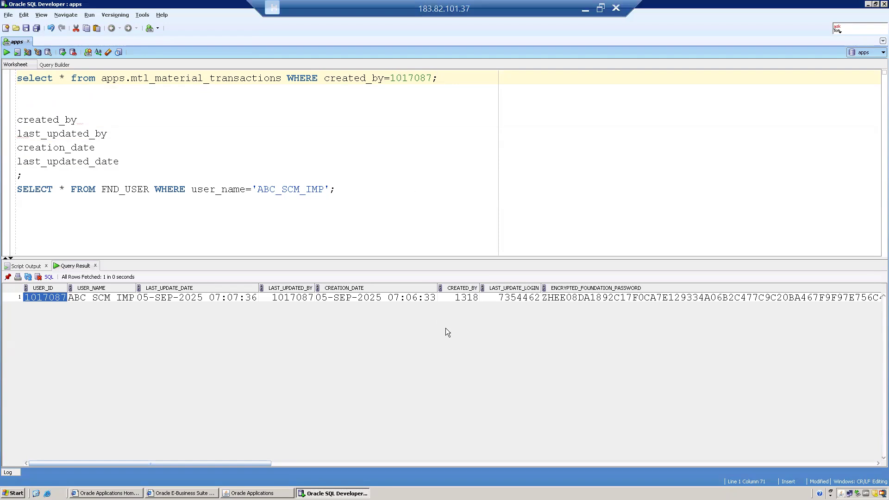
- Switch to Oracle Applications and open the Material Transactions search for the ABB organization, ABC Bangalore Inv Org
click(255, 493)
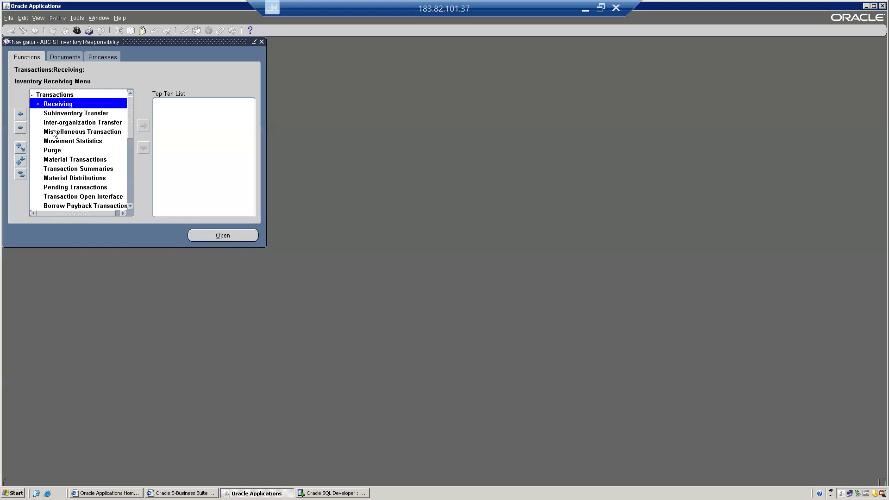
key(Down)
key(Down)
key(Down)
key(Down)
key(Down)
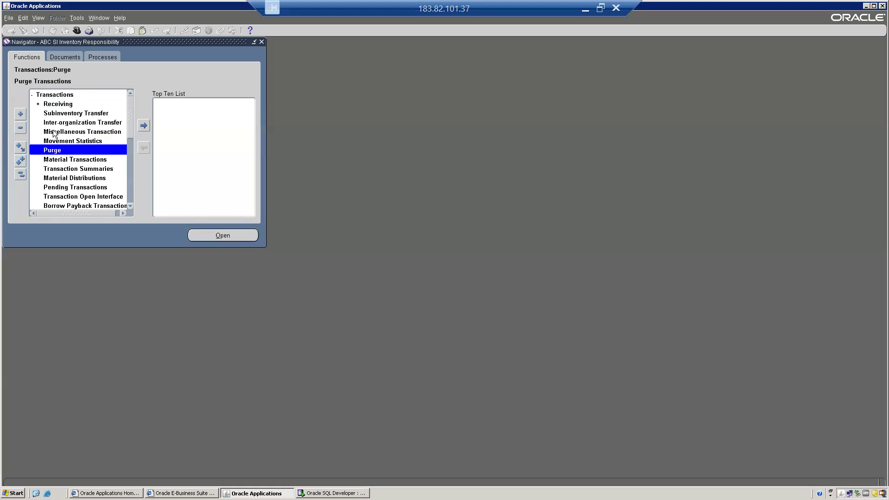
key(Down)
key(Return)
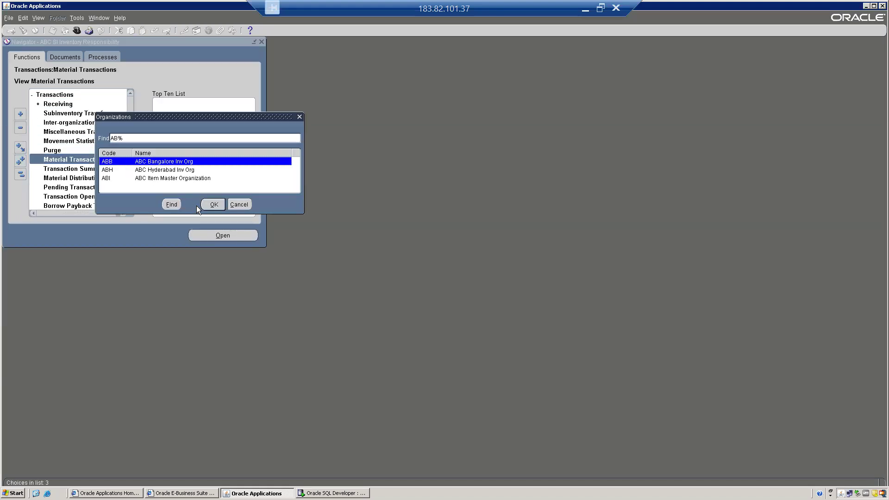
click(206, 205)
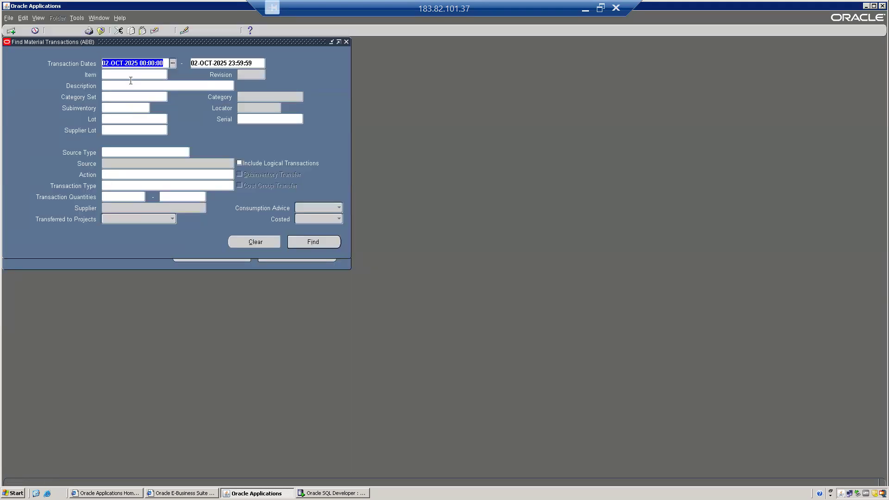
- Change the start day of the transaction dates to 01-OCT-2025 and find the matching material transactions
click(112, 64)
key(BackSpace)
text(1)
click(312, 241)
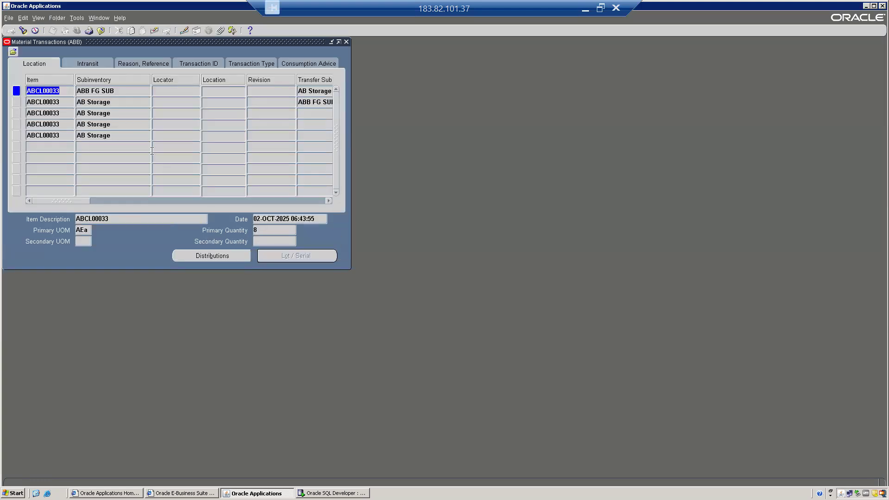
- Show the transaction types of the found material transactions and check the miscellaneous receipt and miscellaneous issue rows
click(258, 63)
click(250, 135)
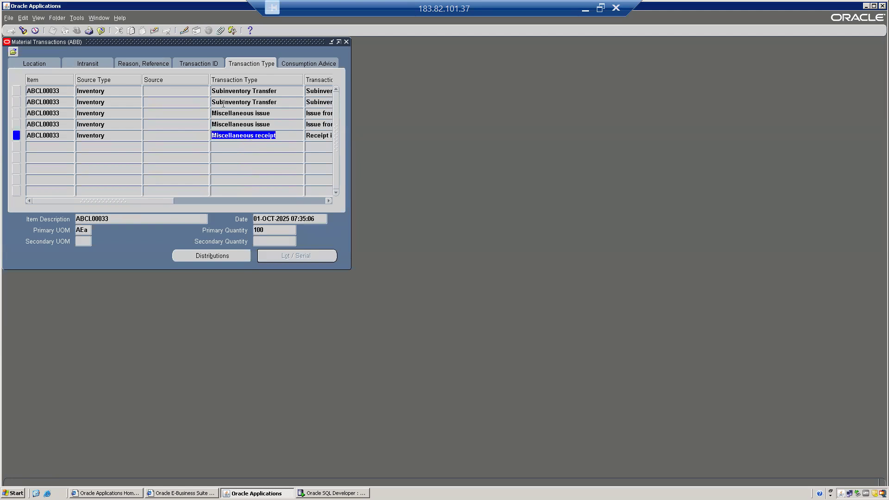
click(236, 115)
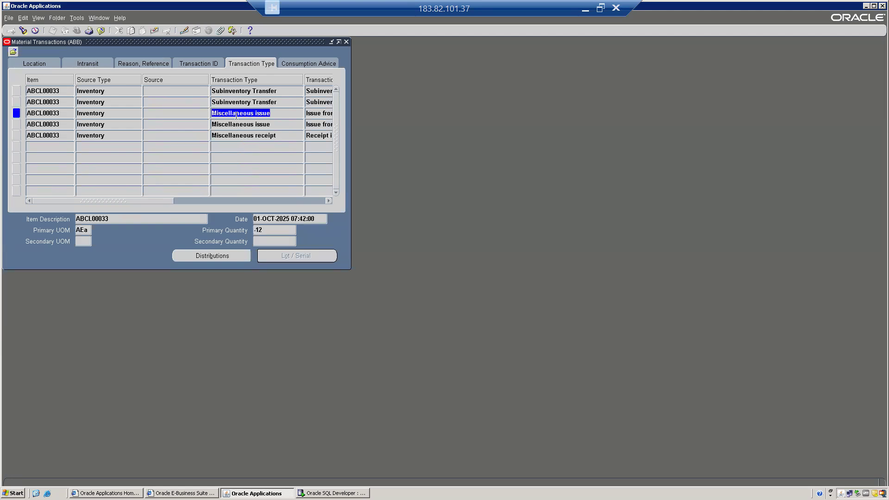
- Switch back to SQL Developer and run the material transactions query filtered by created_by
key(alt+Tab)
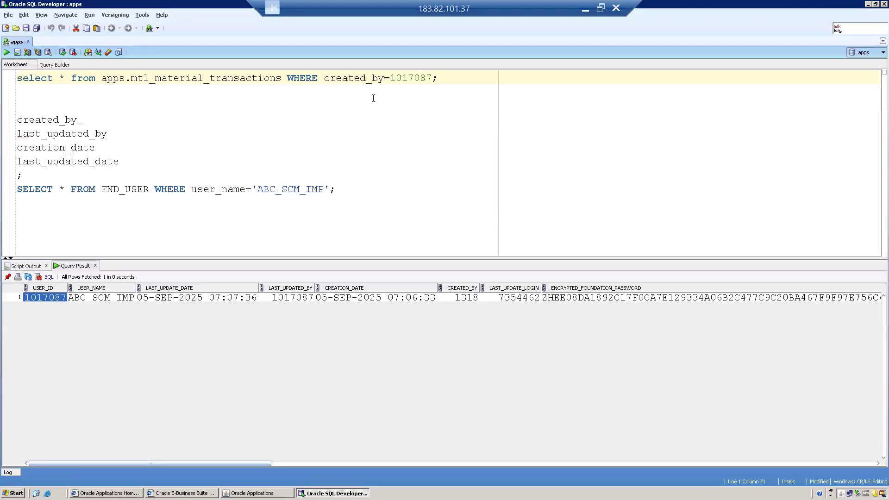
key(alt+Tab)
key(alt+Tab)
key(ctrl+Return)
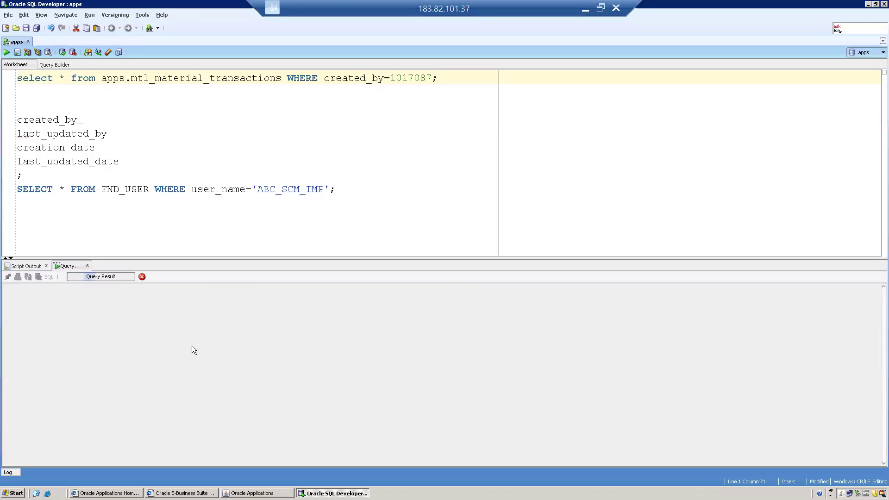
- Examine the returned material transactions across their columns up to the TRANSACTION_REFERENCE texts
click(120, 335)
key(Left)
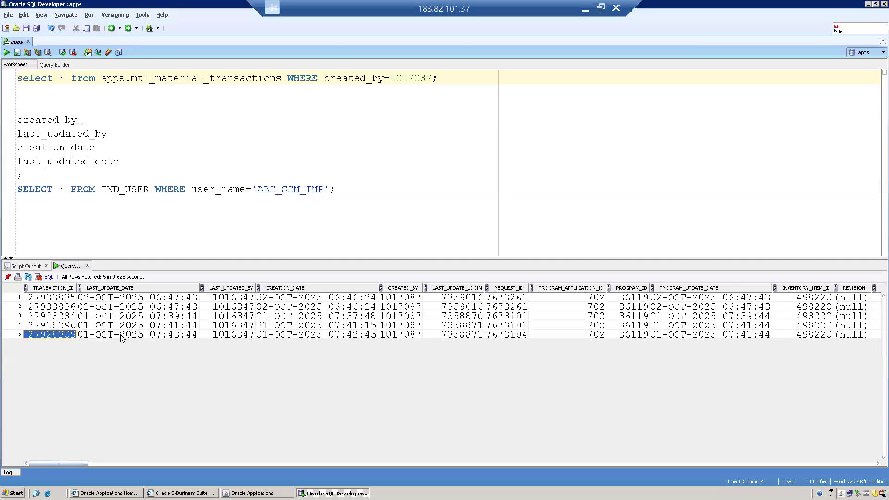
key(Up)
key(Up)
key(Up)
key(Up)
key(Right)
key(Right)
key(Right)
key(Right)
key(Right)
key(Right)
key(Right)
key(Right)
key(Right)
key(Right)
key(Right)
key(Right)
key(Right)
key(Right)
key(Right)
key(Right)
key(Right)
key(Right)
key(Right)
key(Right)
key(Right)
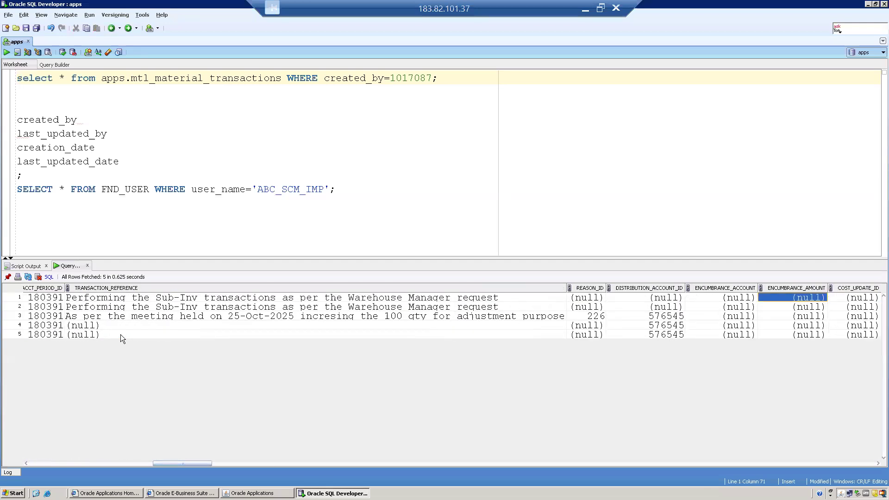
key(Left)
key(Left)
key(Left)
key(Left)
key(Left)
key(Right)
key(Down)
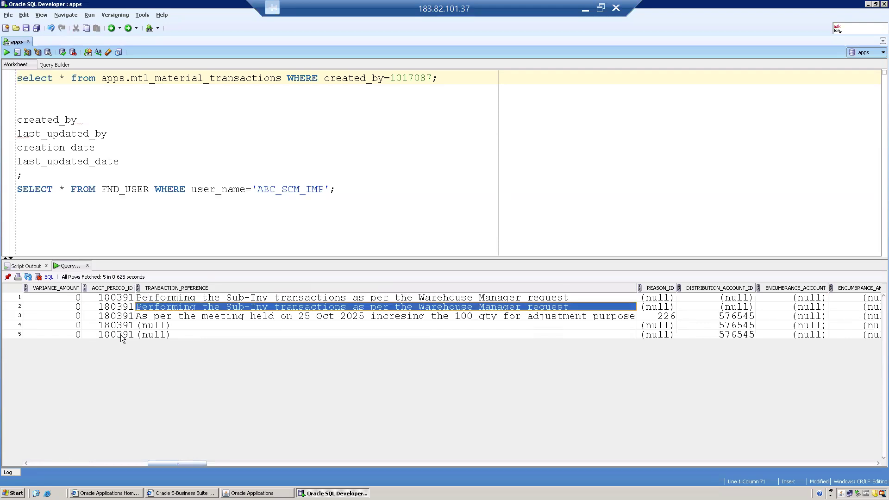
- Compare the reference texts of all rows, and go back to the TRANSACTION_ID values of the first two transactions
key(Up)
key(Down)
key(Down)
key(Down)
key(Down)
key(Left)
key(Left)
key(Left)
key(Left)
key(Left)
key(Left)
key(Left)
key(Left)
key(Left)
key(Left)
key(Left)
key(Left)
key(Left)
key(Left)
key(Left)
key(Left)
key(Left)
key(Left)
key(Left)
key(Left)
key(Left)
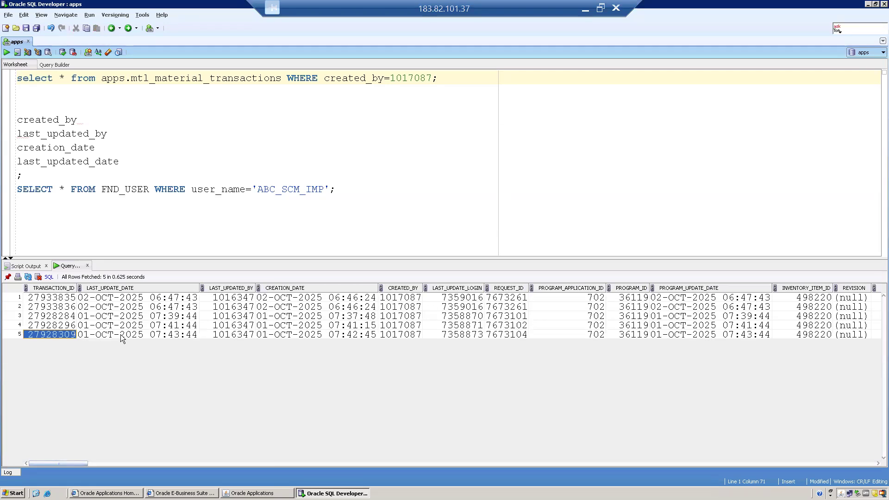
key(Up)
key(Up)
key(Up)
key(Up)
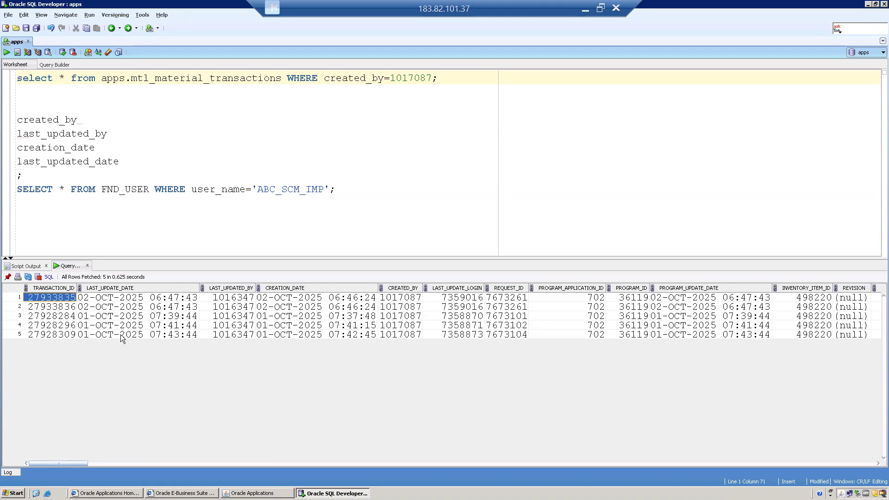
key(Down)
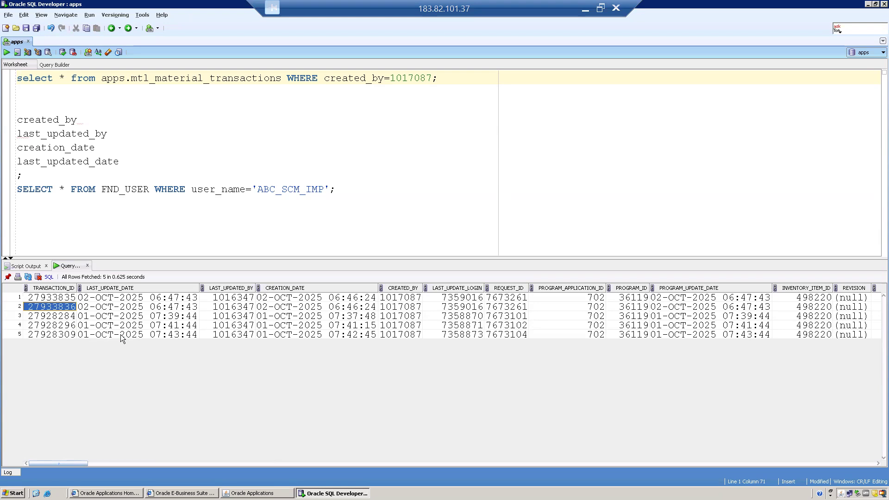
key(Up)
- Examine the subinventory, type and quantity columns, and highlight the TRANSACTION_TYPE_ID values of all five rows
key(Right)
key(Right)
key(Right)
key(Right)
key(Right)
key(Right)
key(Right)
key(Right)
key(Right)
key(Right)
key(Right)
key(Right)
key(Right)
key(Right)
key(Right)
key(Right)
key(Right)
key(Right)
key(Right)
key(Right)
key(Right)
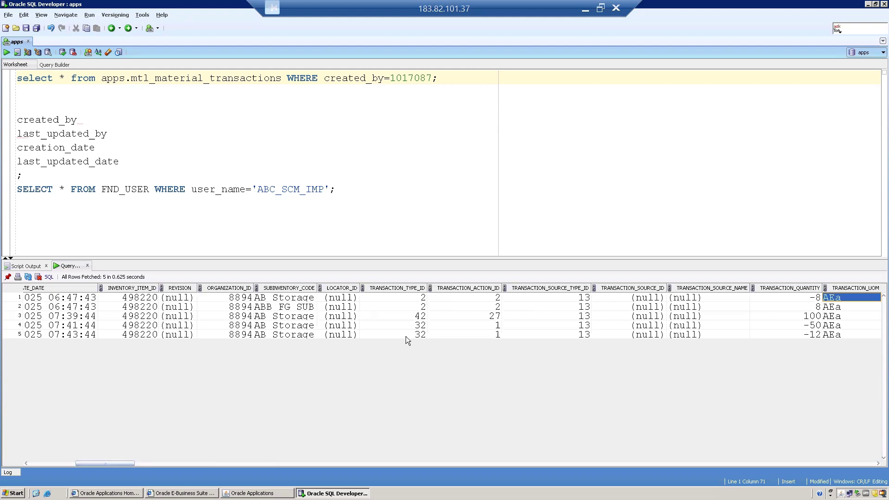
drag(407, 298, 409, 334)
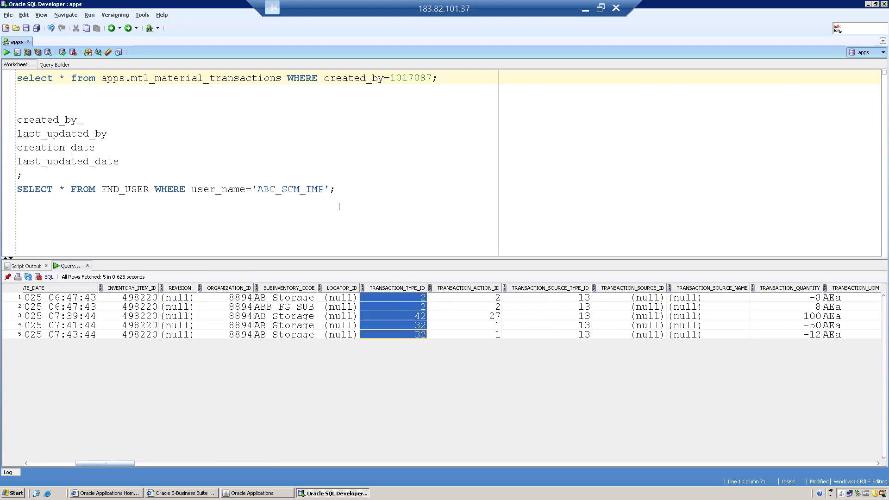
- Add the query SELECT * FROM MTL_TRANSACTION_TYPES; below the material transactions query and run it
click(451, 78)
key(Return)
text(SELE)
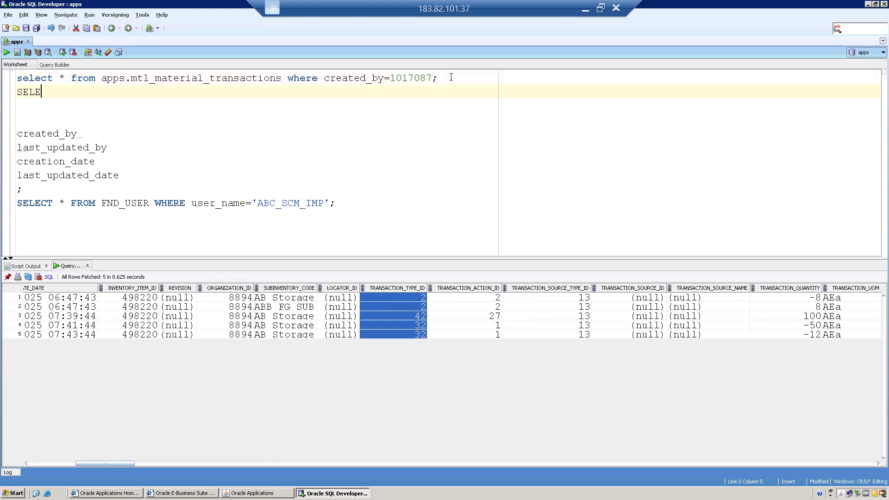
text(CT * FROM MTL)
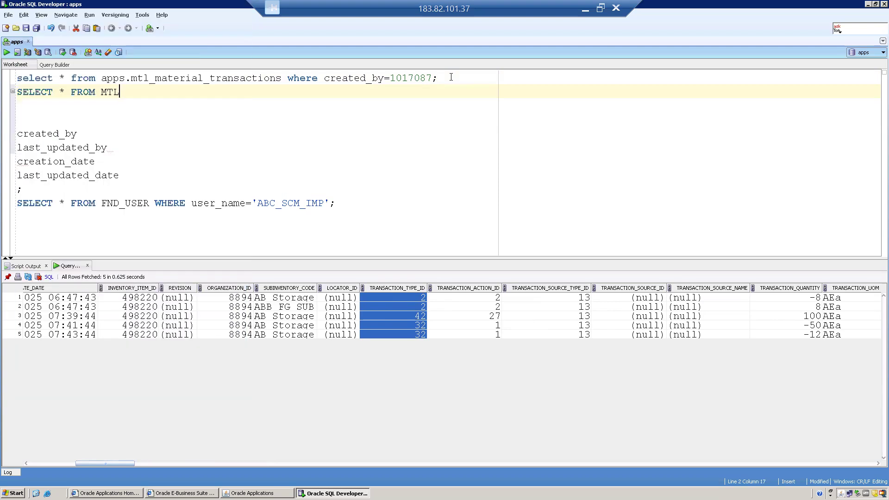
text(_TRA)
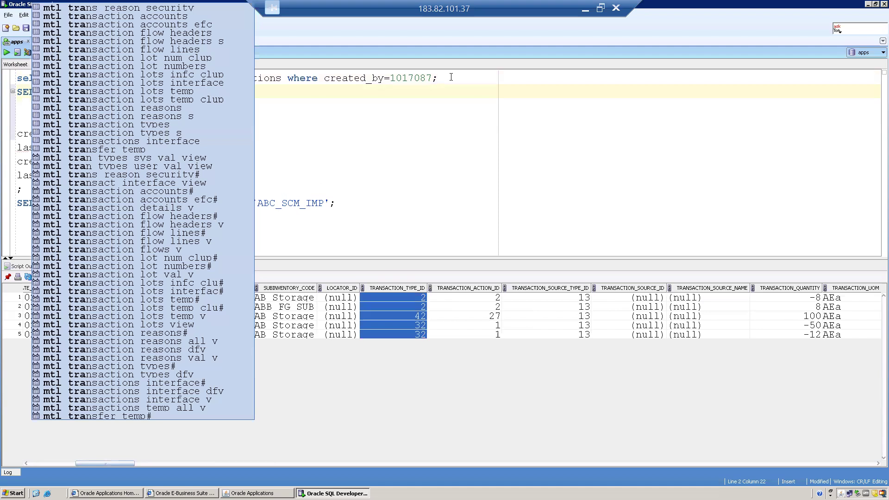
text(NSACTION)
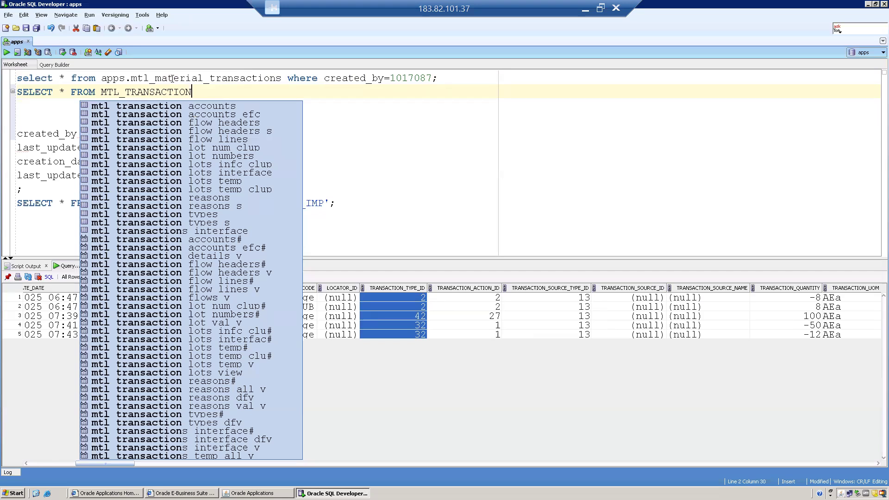
key(Escape)
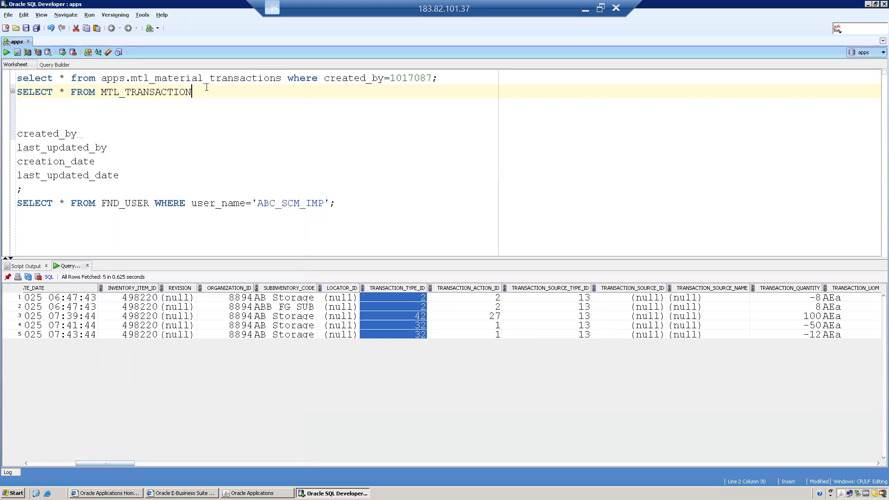
text(_TYPES)
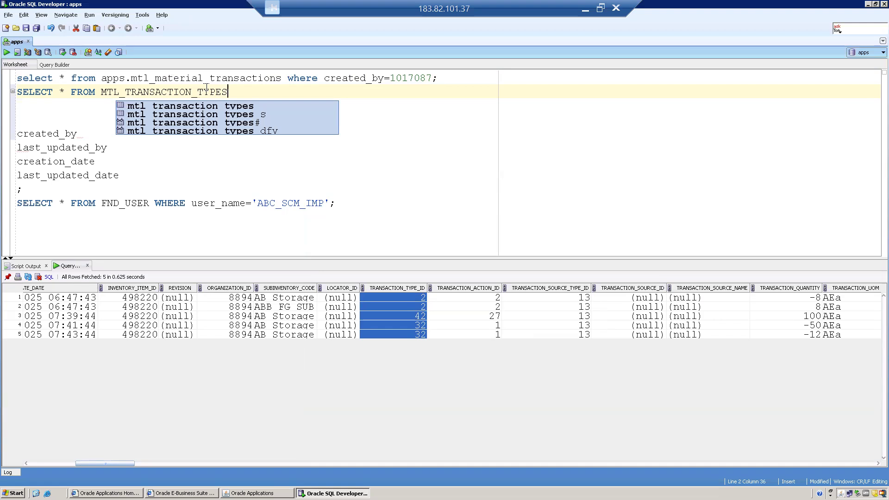
text(;)
key(ctrl+Return)
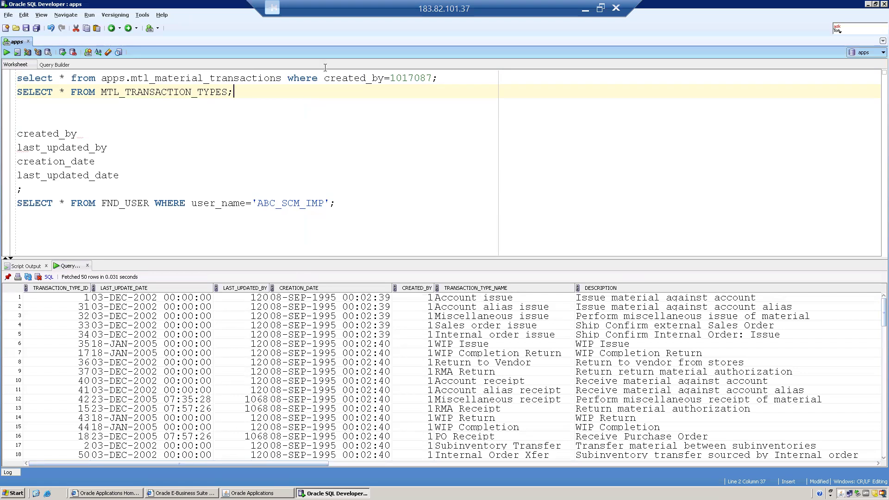
- Rerun the material transactions query and check its TRANSACTION_TYPE_ID values
key(ctrl+Return)
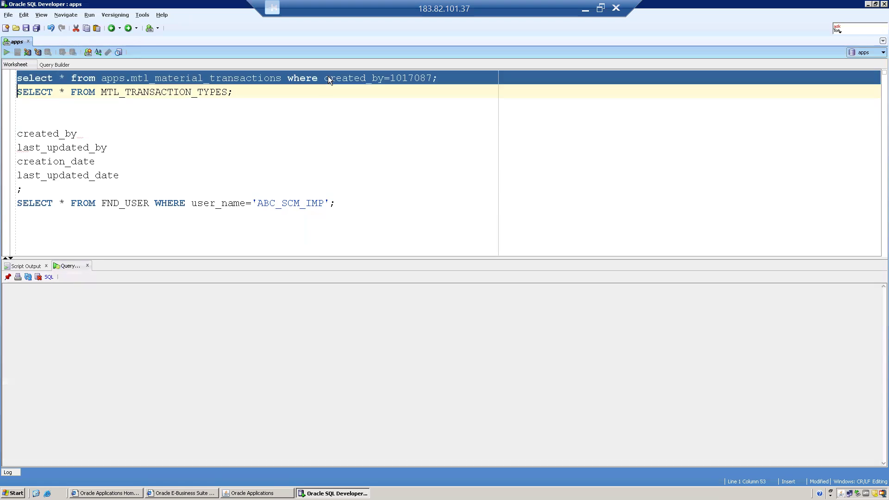
click(323, 318)
key(Right)
key(Right)
key(Right)
key(Right)
key(Right)
key(Right)
key(Right)
key(Right)
key(Right)
key(Right)
key(Right)
key(Right)
key(Right)
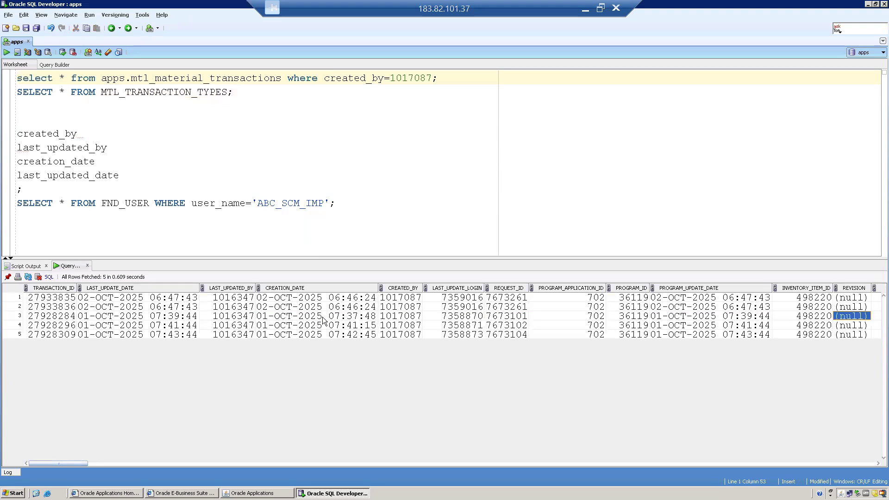
key(Right)
key(Right)
key(Right)
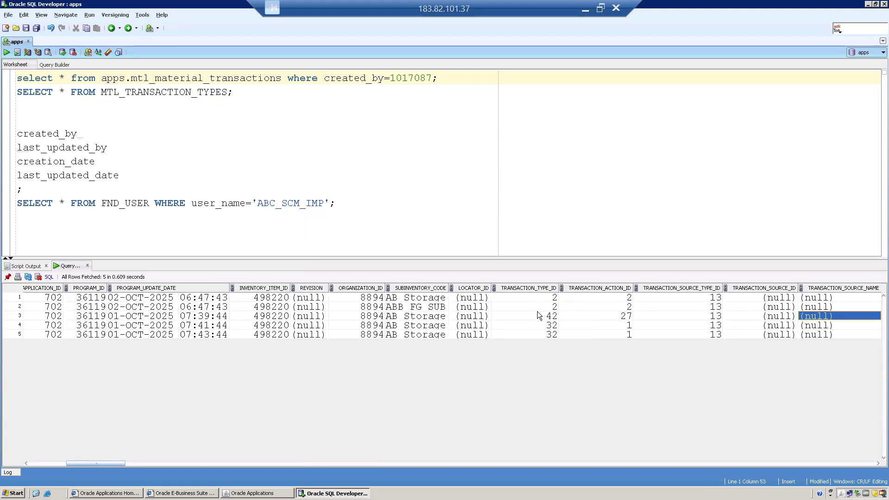
drag(541, 304, 542, 322)
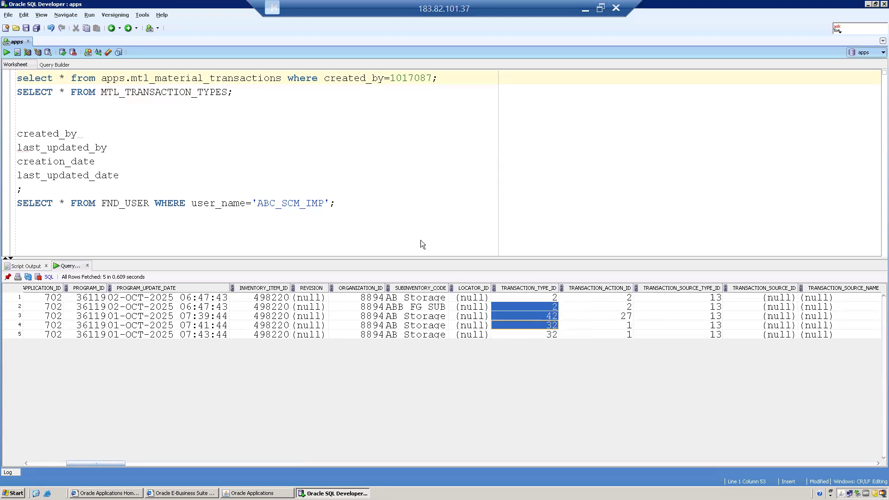
- Run the MTL_TRANSACTION_TYPES query again and begin its filter with WHERE TRANSACTION_TYPE_ID before the semicolon
triple_click(227, 93)
key(ctrl+Return)
click(228, 93)
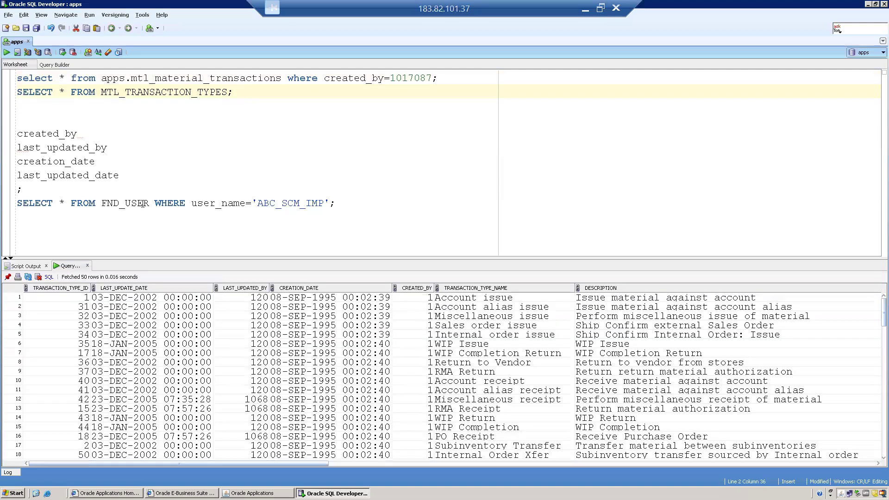
text(WHERE TRANSACTION)
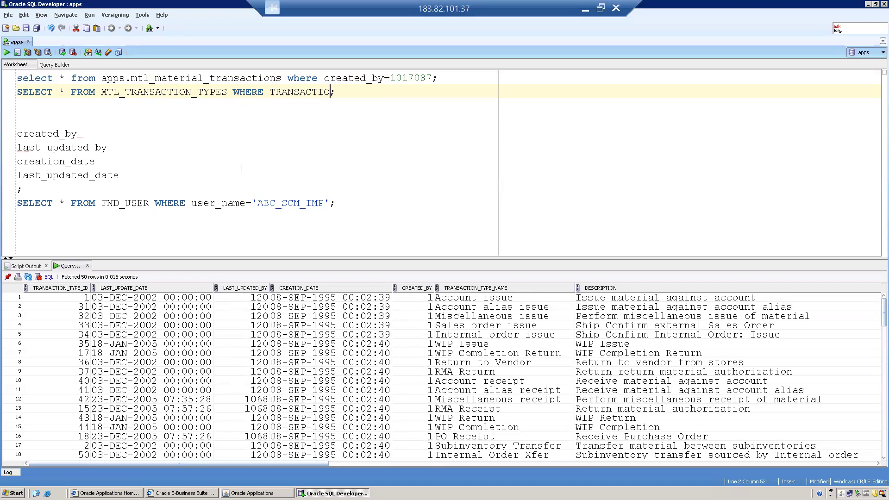
text(_TYPE_DI)
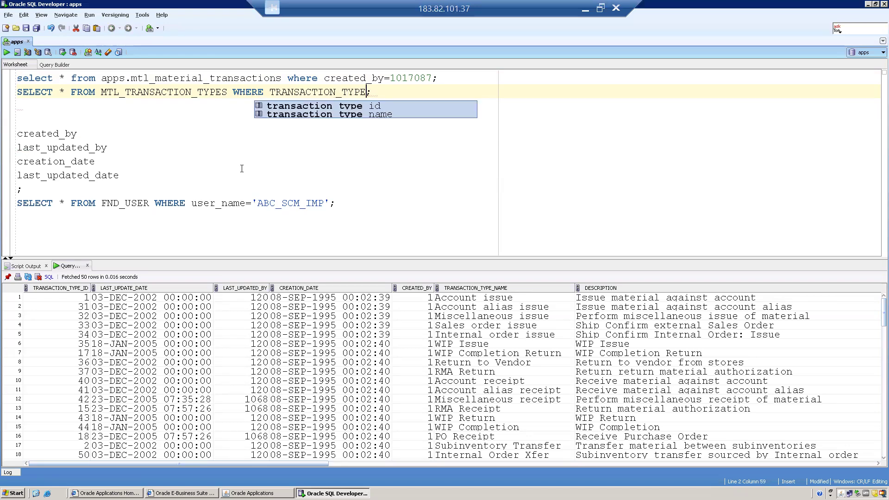
key(BackSpace)
key(BackSpace)
text(ID=)
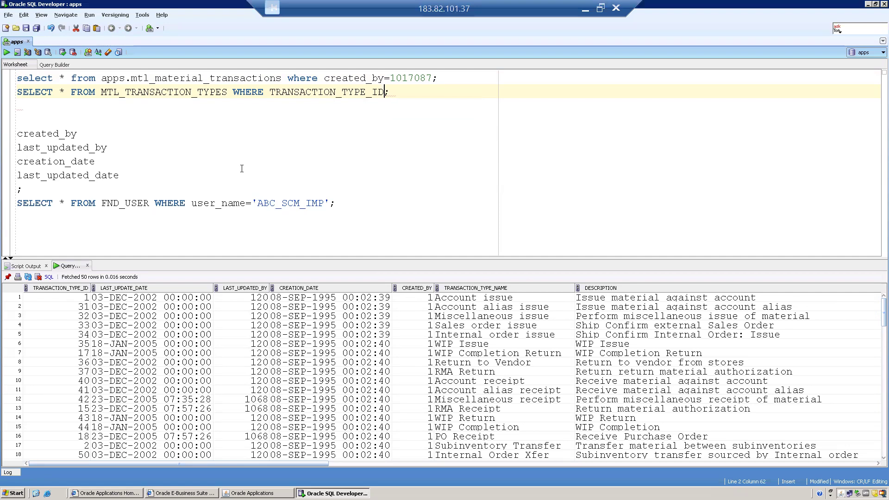
key(BackSpace)
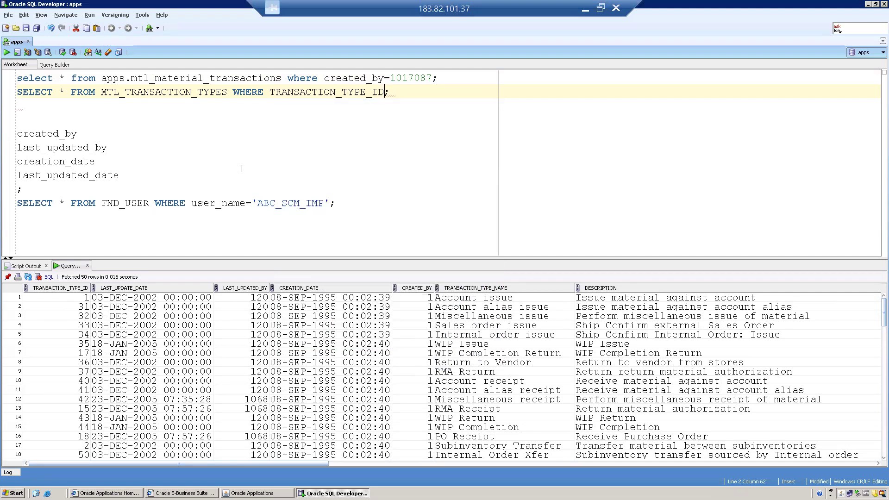